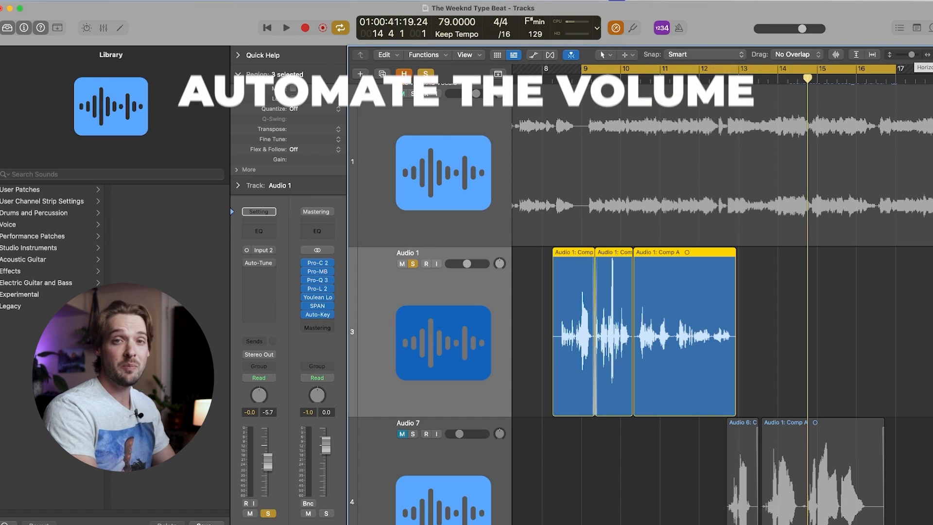
- Raise the gain of the last of the three Audio 1 regions to +4.5 dB, checking its level in playback
left_click_drag(876, 294, 520, 371)
left_click(841, 308)
left_click_drag(931, 55, 918, 64)
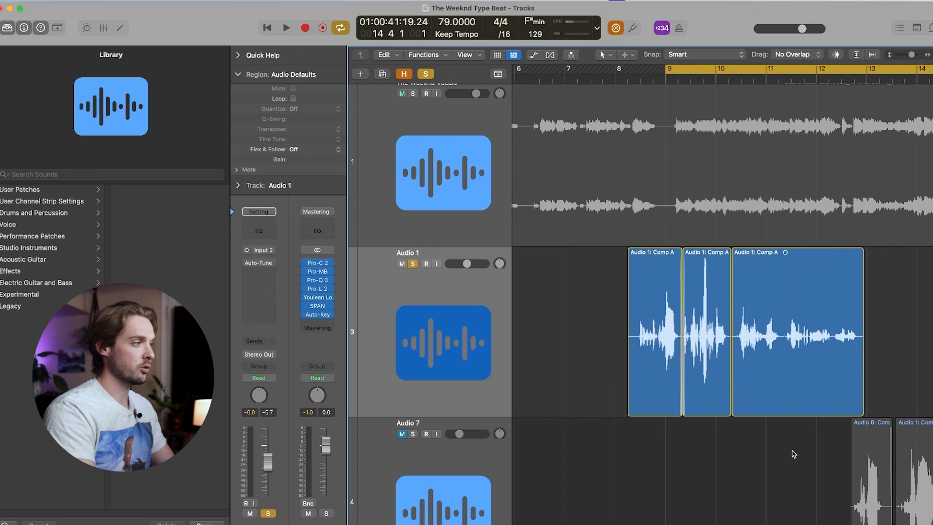
left_click_drag(791, 459, 776, 380)
left_click(776, 449)
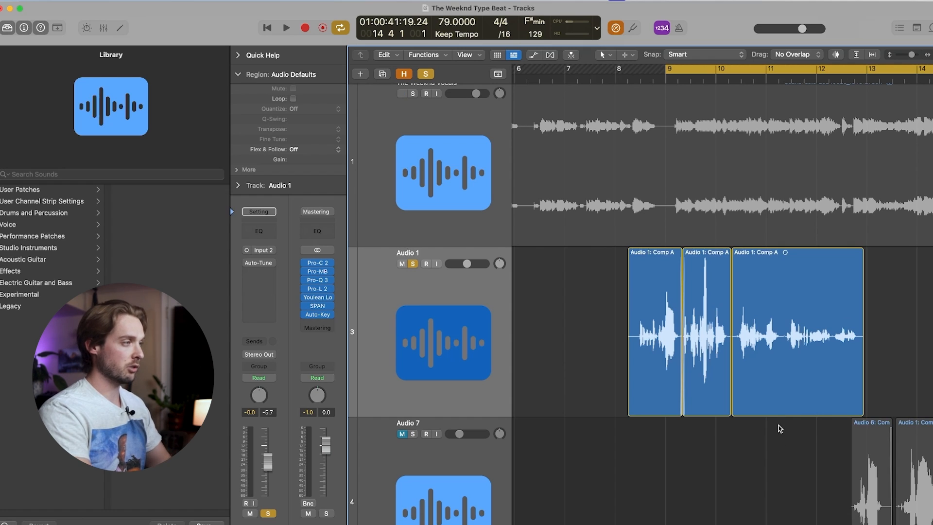
left_click(778, 392)
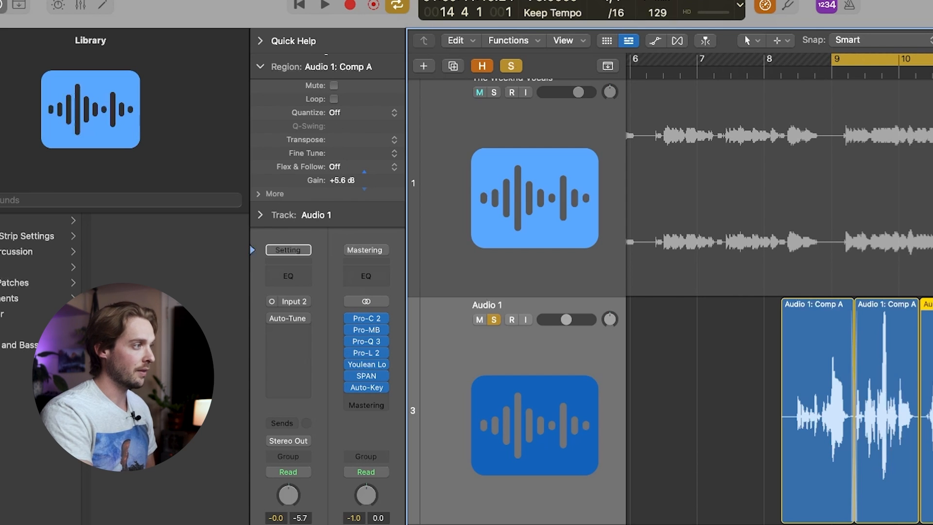
left_click(931, 523)
left_click(927, 392)
left_click_drag(340, 184, 342, 193)
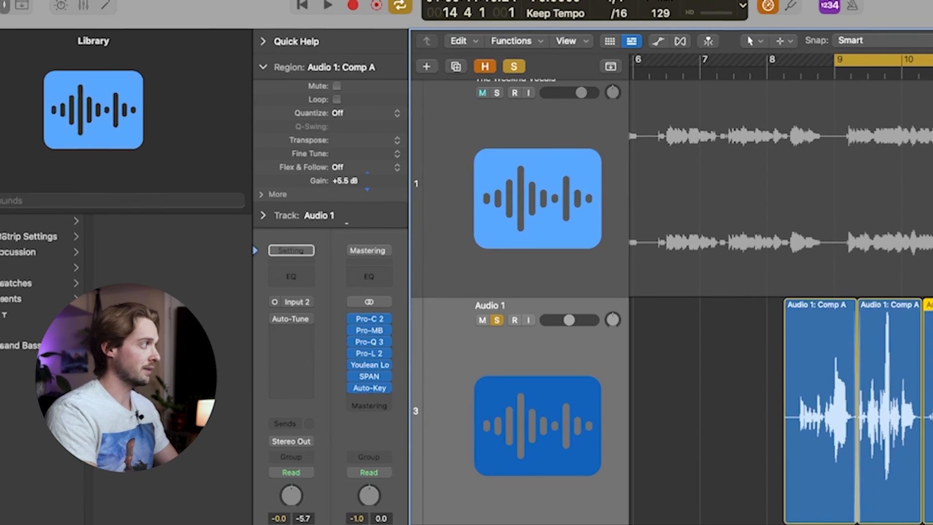
key("space")
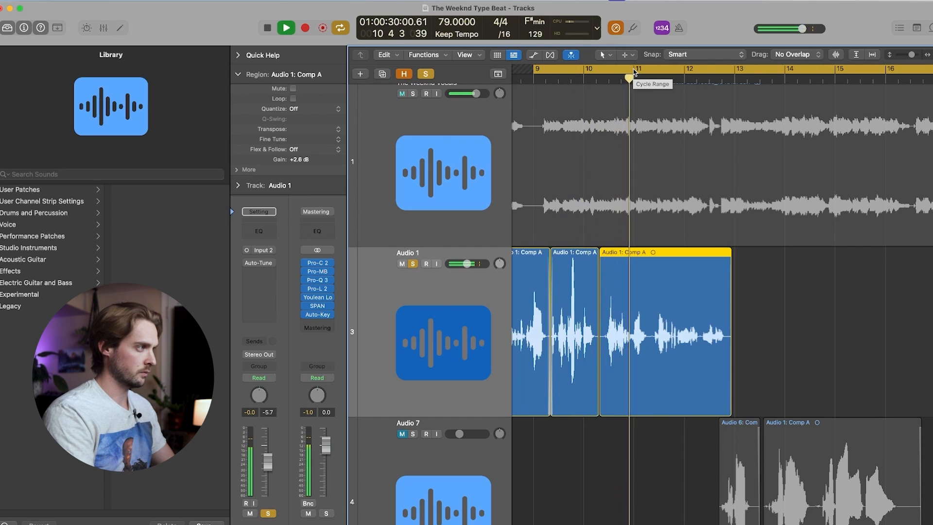
key("space")
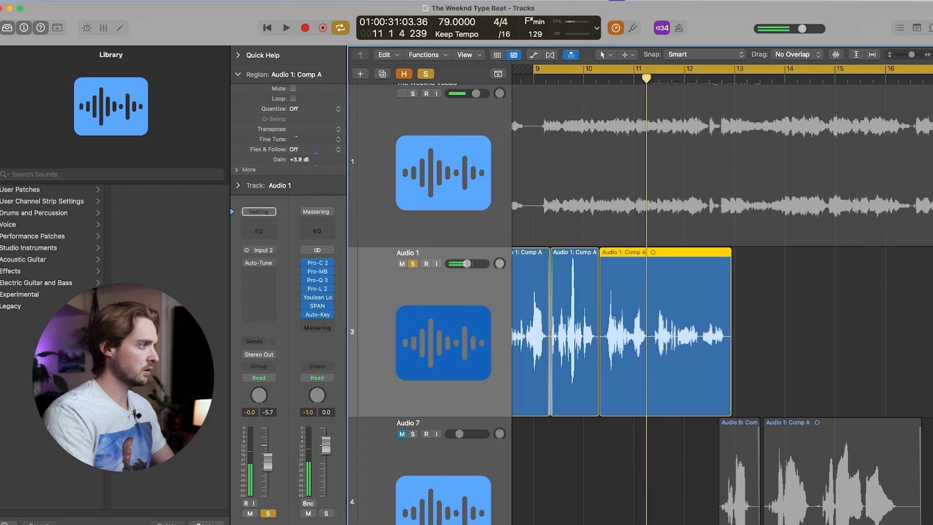
key("space")
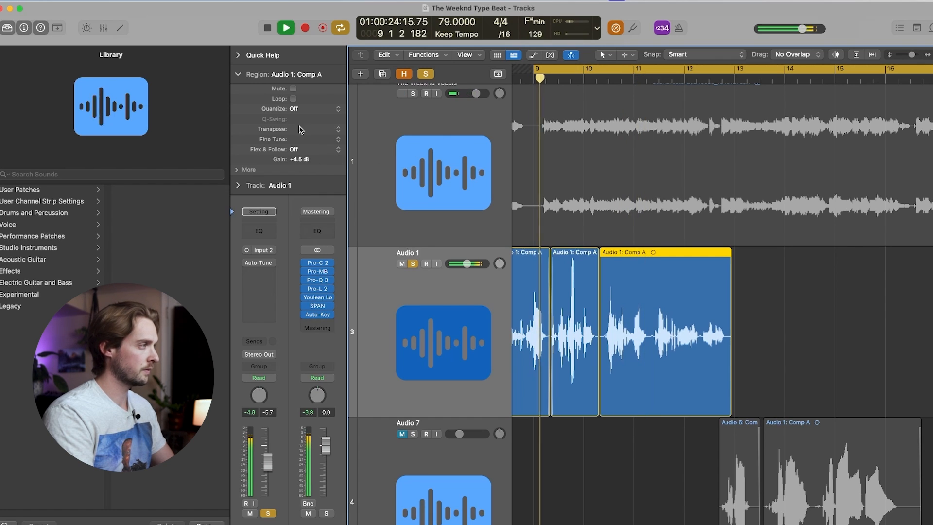
- Turn off cycle mode and play through the last Audio 1 region to judge its new level
left_click(605, 77)
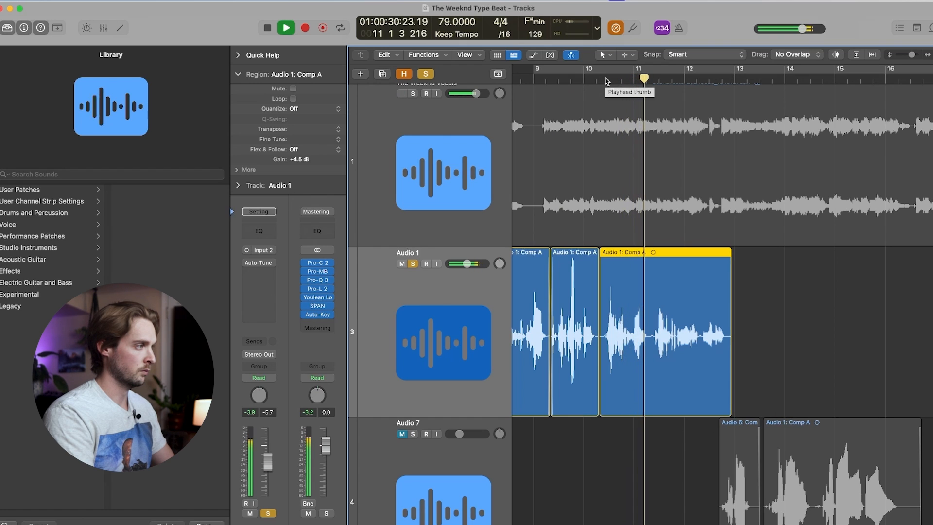
scroll(703, 431, "left", 5)
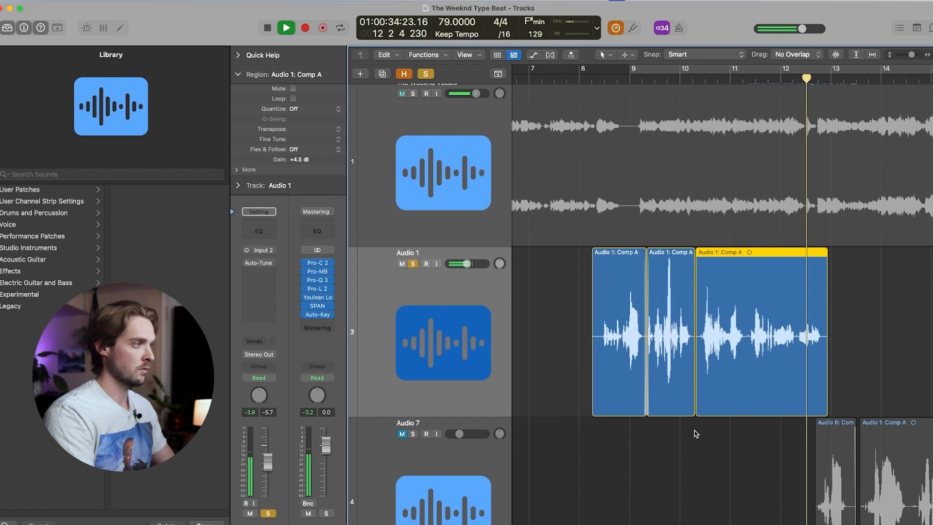
scroll(845, 328, "right", 2)
key("space")
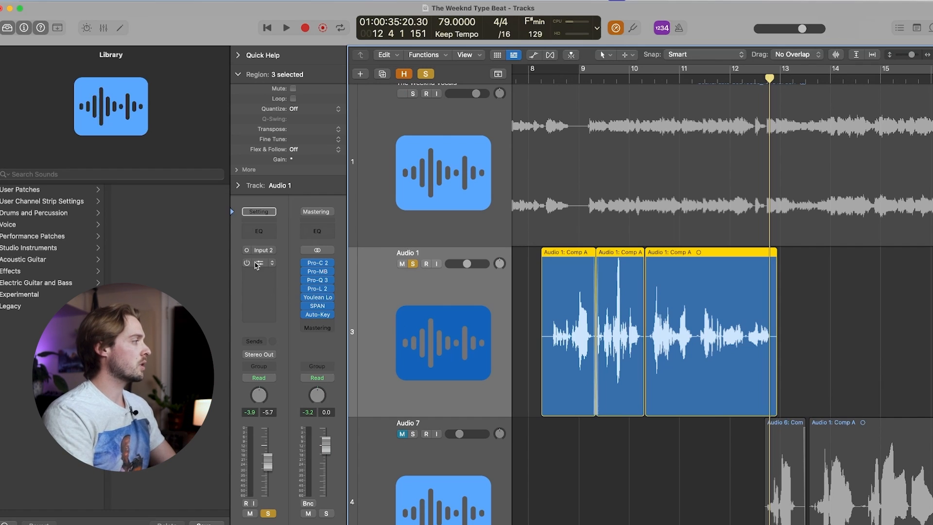
- Replace Auto-Tune in the Audio 1 insert slot with the mono Pitch Correction plug-in and move its window clear of the tracks
left_click(547, 77)
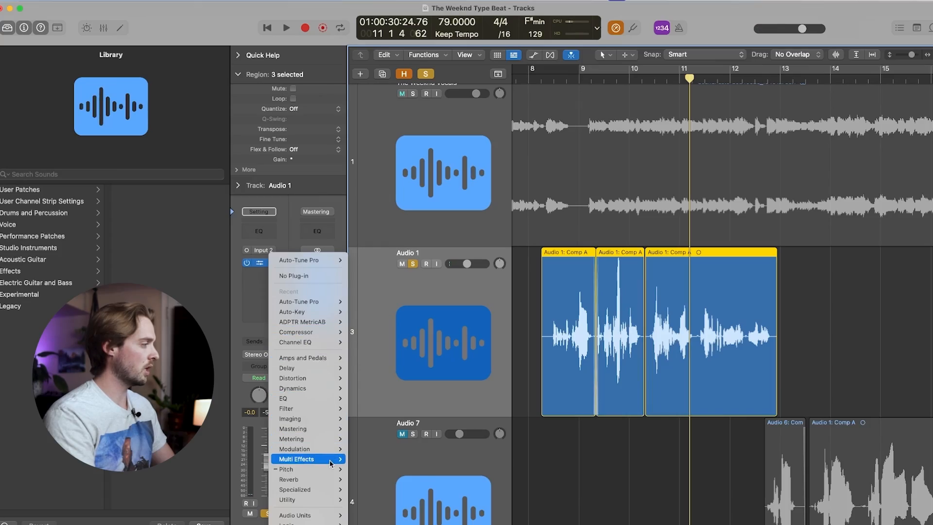
mouse_move(306, 469)
mouse_move(407, 496)
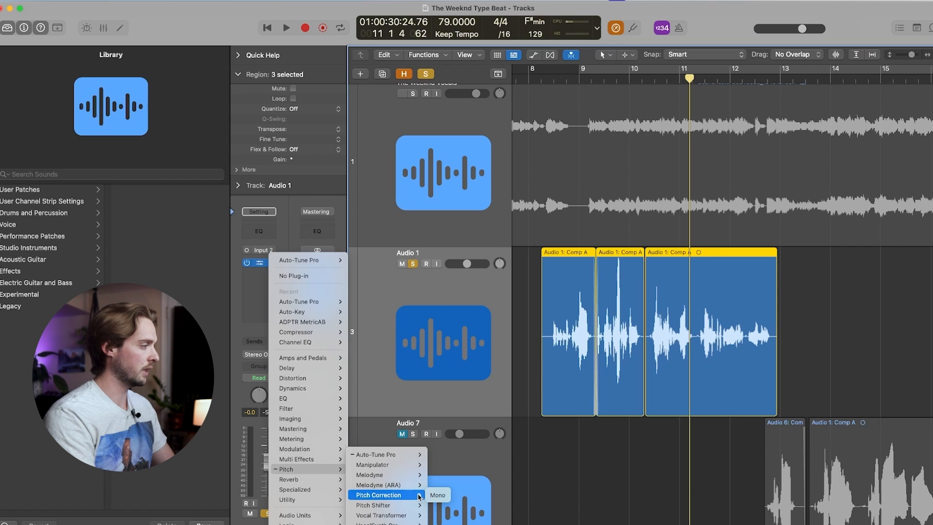
left_click(445, 496)
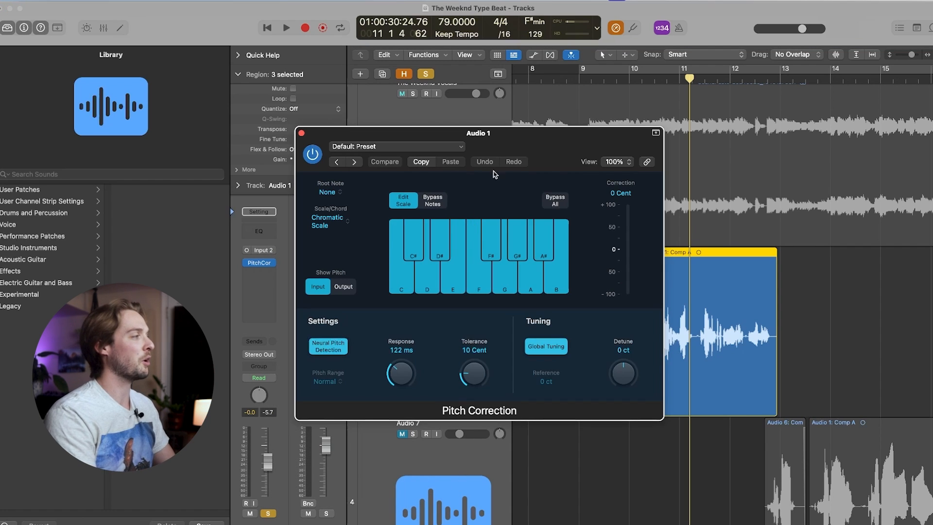
left_click_drag(507, 128, 539, 263)
- Listen to The Weeknd Vocals in solo from bar 9, end the solo and mute Audio 1
left_click(413, 94)
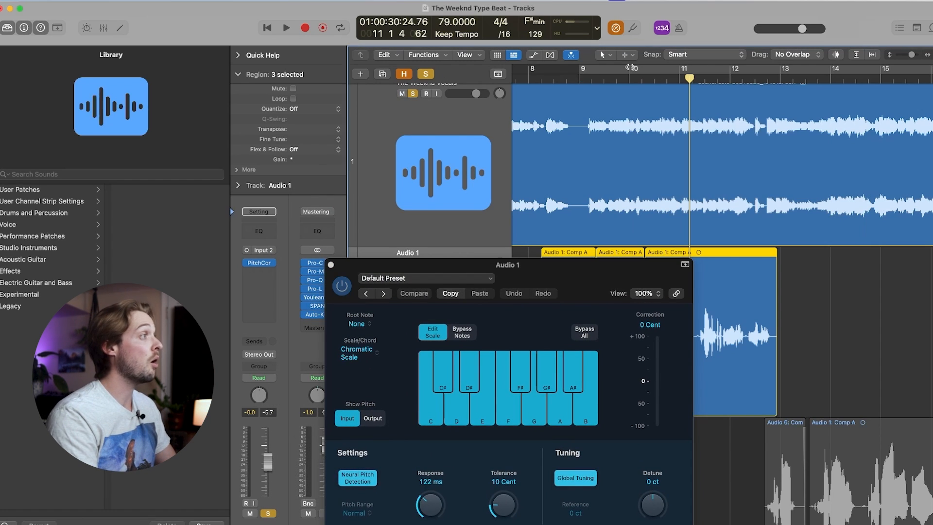
left_click(598, 80)
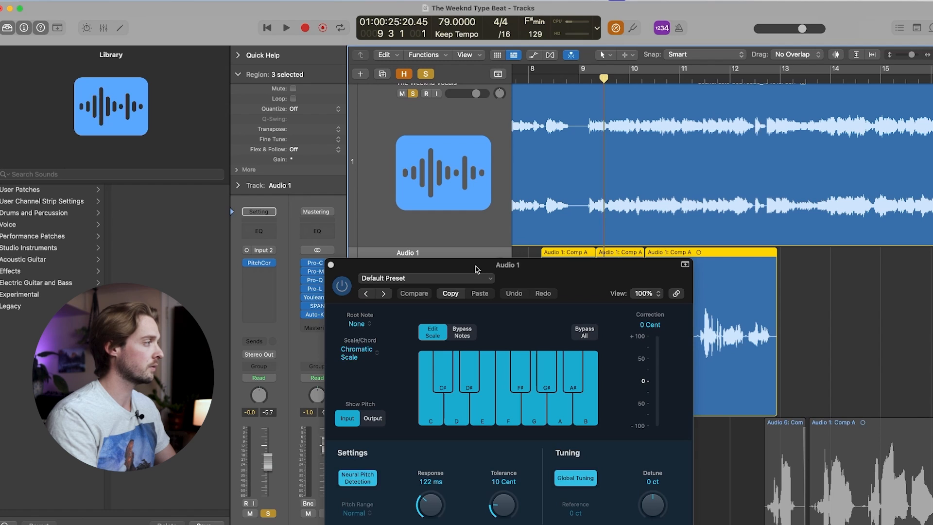
left_click_drag(476, 269, 464, 316)
key("space")
left_click(402, 264)
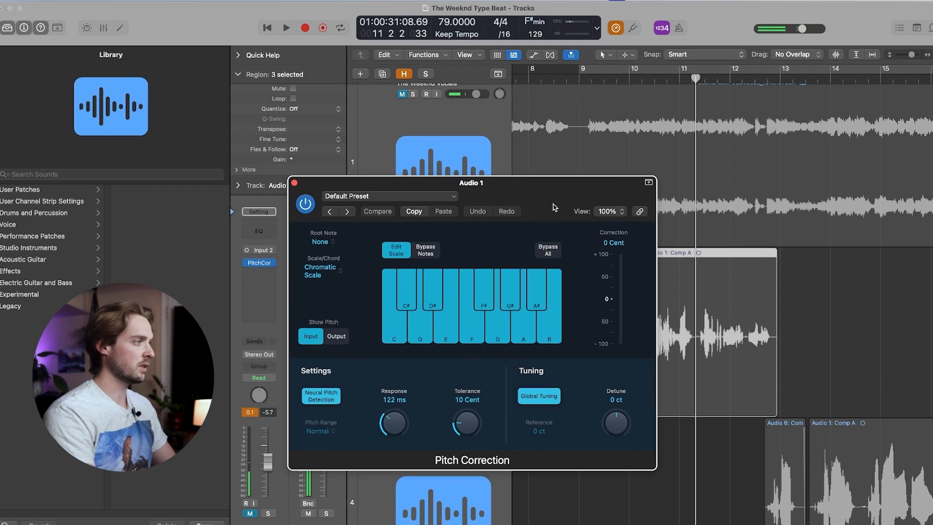
left_click_drag(554, 209, 551, 191)
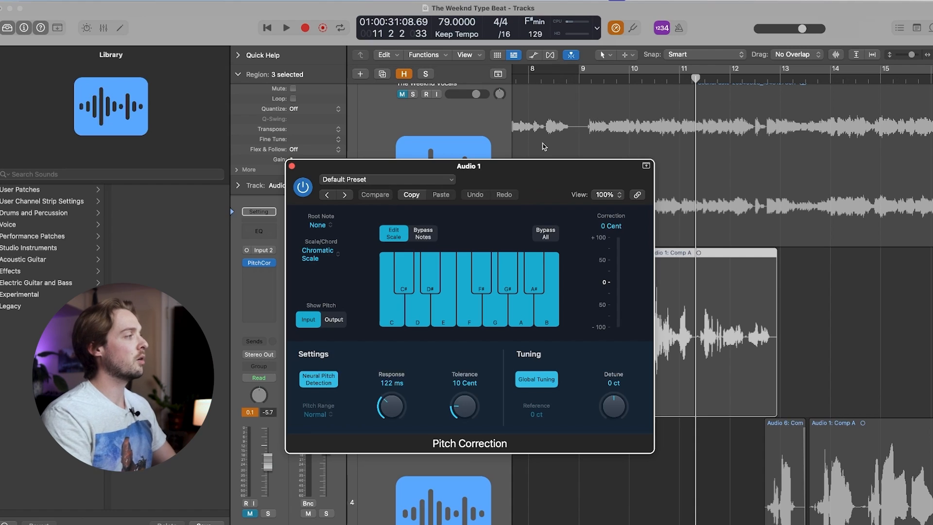
- Set Pitch Correction to root note F#/Gb and Natural Minor Scale, with an 84 ms response and 14 cent tolerance
left_click(321, 225)
left_click(338, 319)
left_click(335, 251)
left_click(343, 347)
left_click_drag(395, 408, 396, 415)
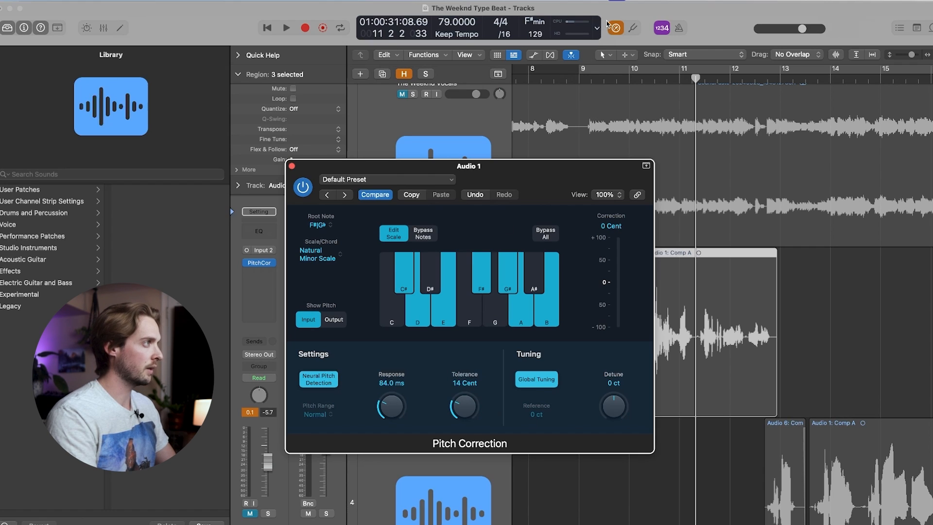
- Play Audio 1 in solo, raise the Pitch Correction tolerance to 18 cents and close the plug-in
key("ctrl+s")
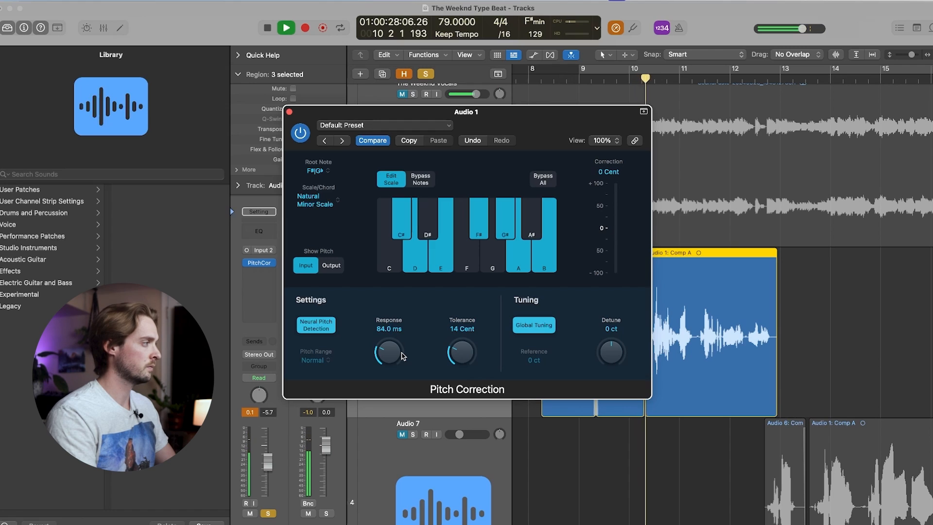
left_click_drag(467, 353, 471, 340)
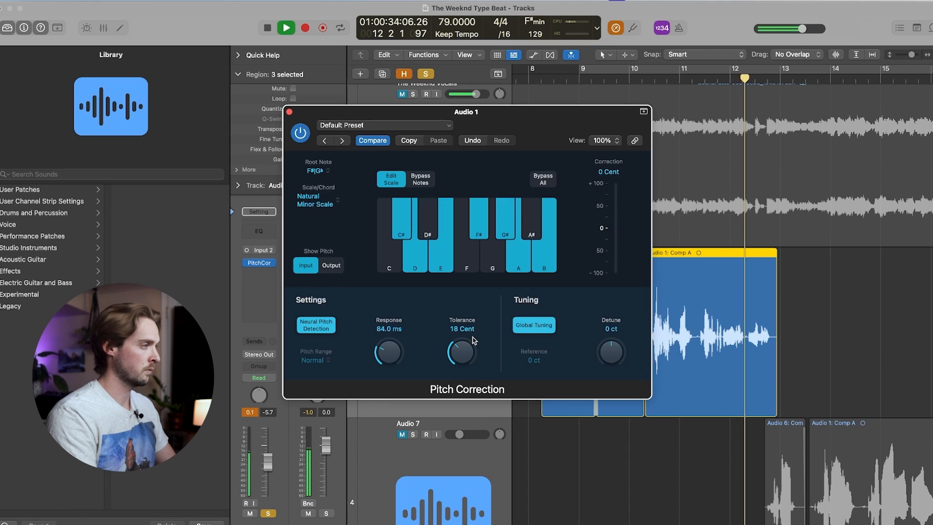
left_click(289, 112)
key("space")
- Insert a Channel EQ on Audio 1 and play The Weeknd Vocals in solo as a tonal reference
left_click_drag(584, 82, 575, 81)
left_click(259, 231)
left_click(412, 93)
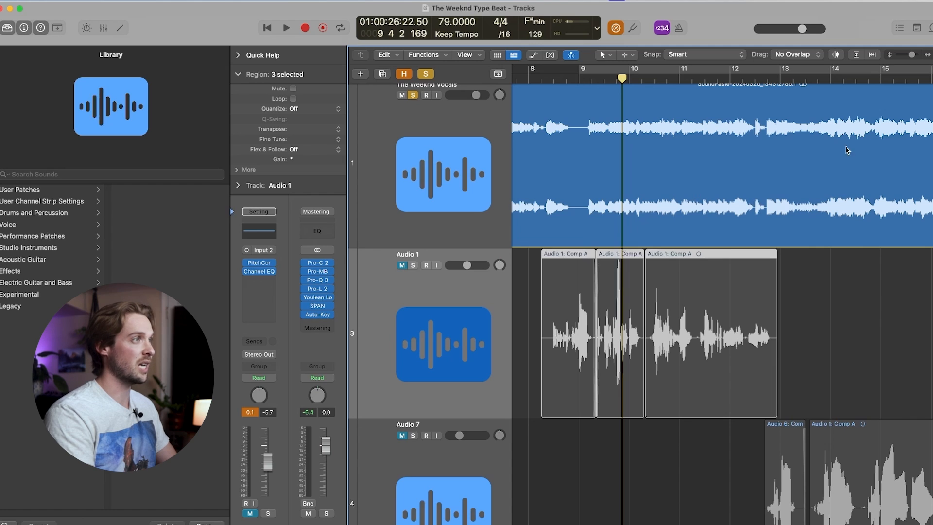
left_click_drag(912, 55, 932, 55)
key("space")
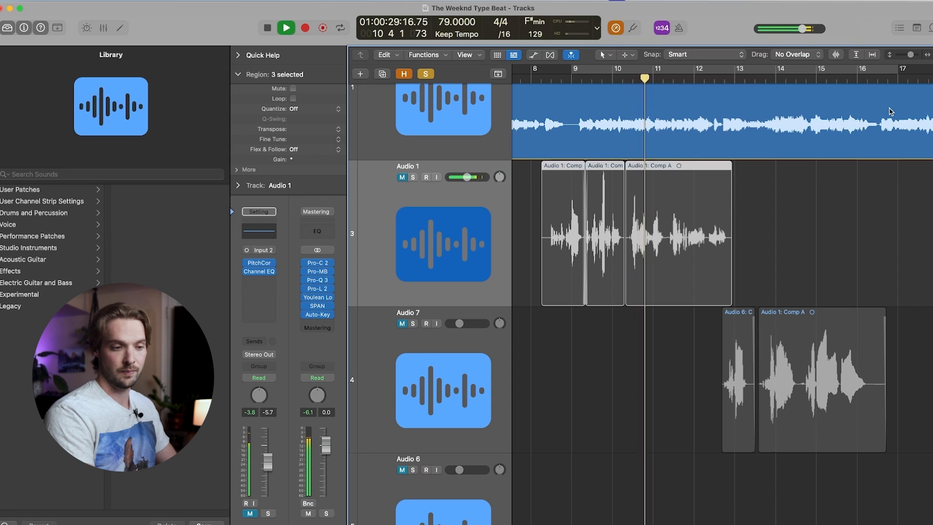
key("space")
scroll(440, 119, "up", 3)
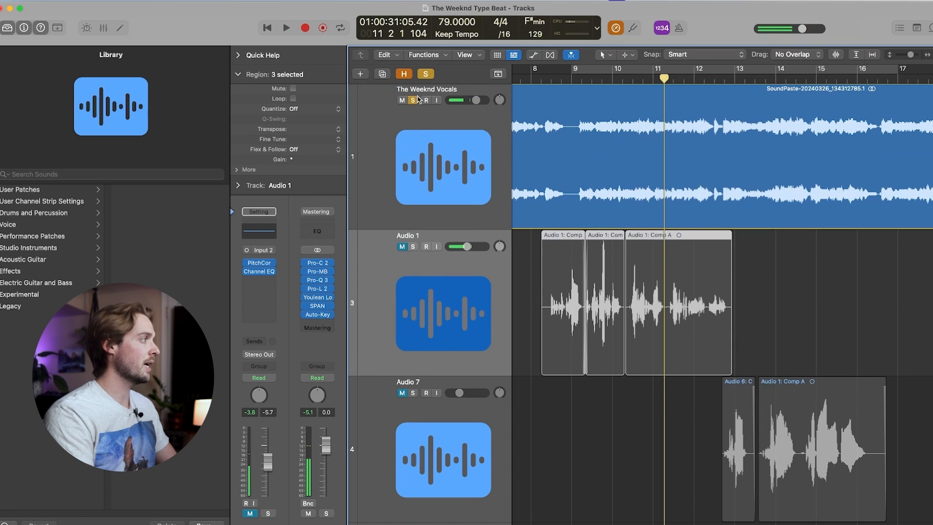
- Unmute Audio 1 and, in its Channel EQ, cut 3.3 dB at 472 Hz and enable a 12 dB/octave low cut at 183 Hz
left_click(415, 100)
left_click(403, 247)
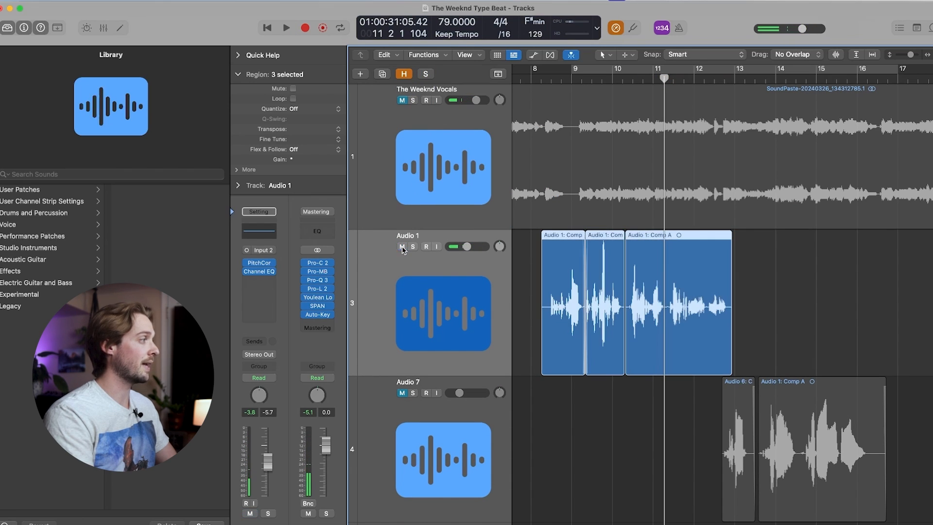
left_click(580, 81)
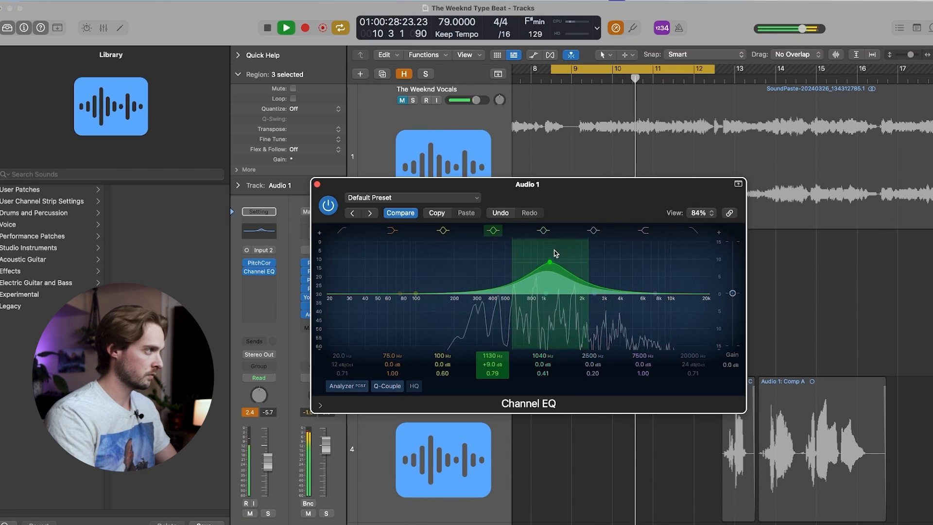
mouse_move(554, 262)
left_mouse_down()
mouse_move(506, 253)
mouse_move(501, 273)
mouse_move(519, 286)
mouse_move(503, 324)
mouse_move(516, 299)
mouse_move(502, 305)
left_mouse_up()
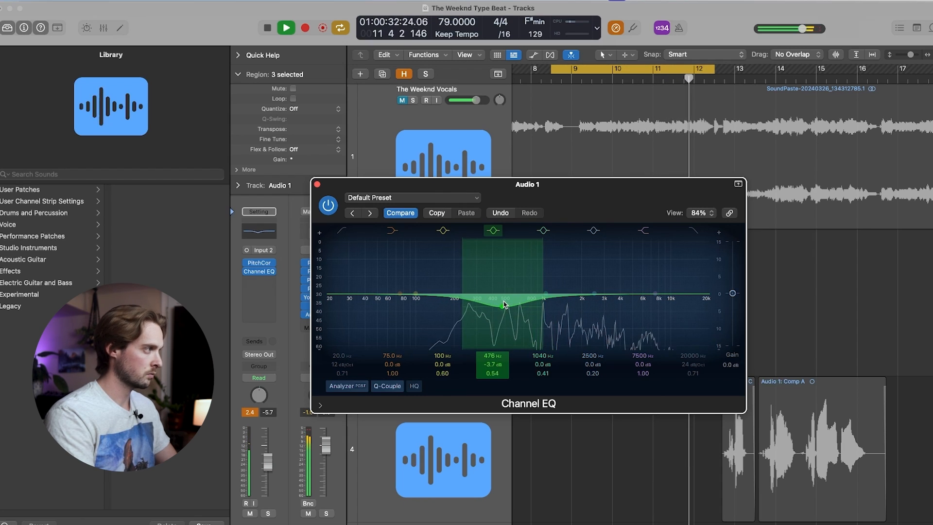
left_click(342, 231)
left_click_drag(415, 299, 528, 304)
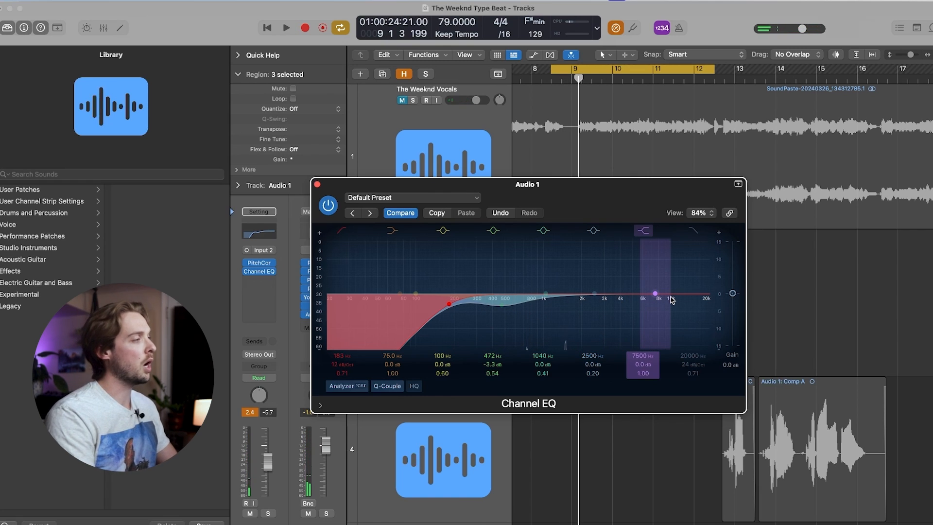
- Boost the Channel EQ's high shelf by 4.0 dB at 8950 Hz, fine-tuning it during playback
left_click_drag(666, 297, 671, 266)
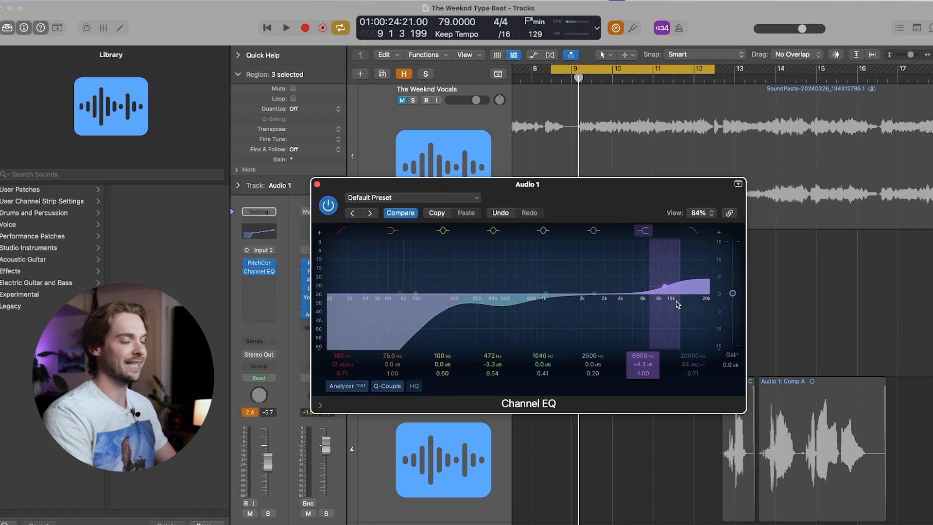
key("space")
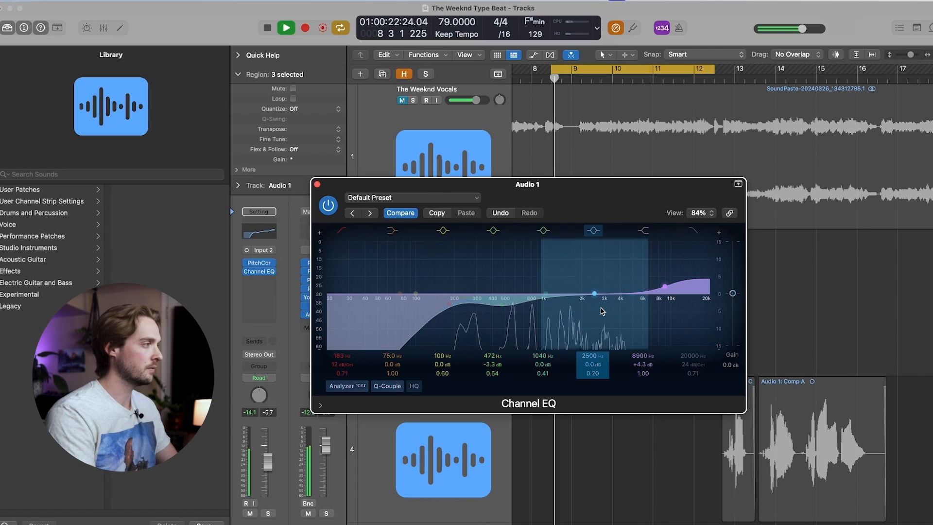
mouse_move(664, 286)
left_mouse_down()
mouse_move(664, 271)
mouse_move(664, 288)
left_mouse_up()
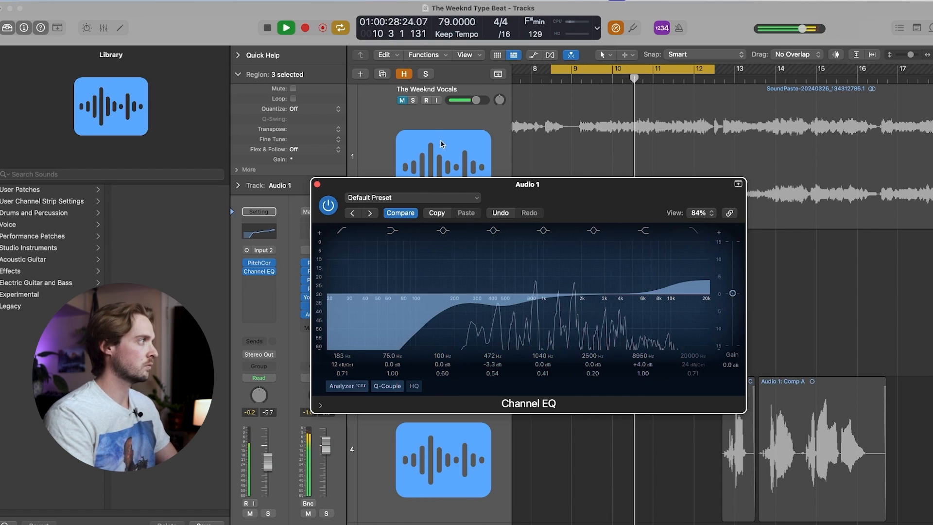
- Compare with The Weeknd Vocals and refine the Audio 1 EQ: +3.5 dB at 1070 Hz, -3.3 dB at 452 Hz, high shelf +6.8 dB at 9150 Hz
key("space")
left_click(414, 100)
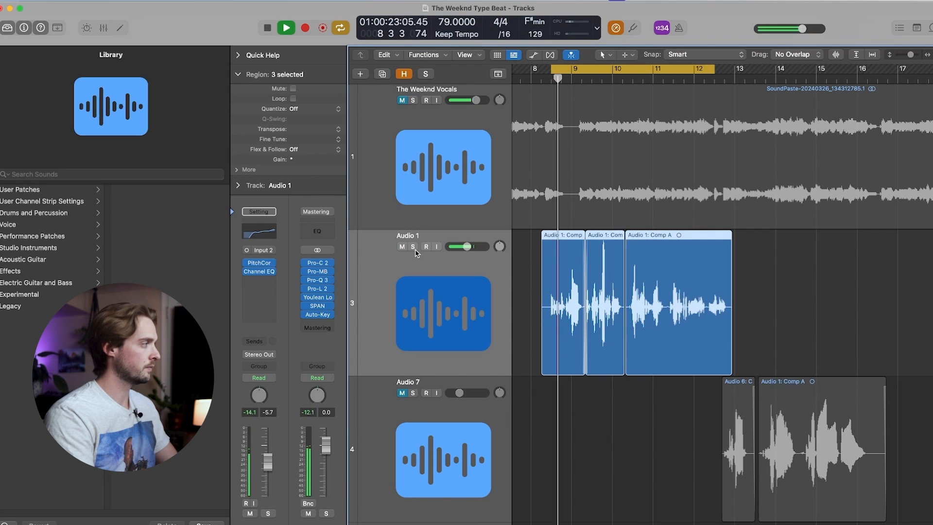
left_click(270, 272)
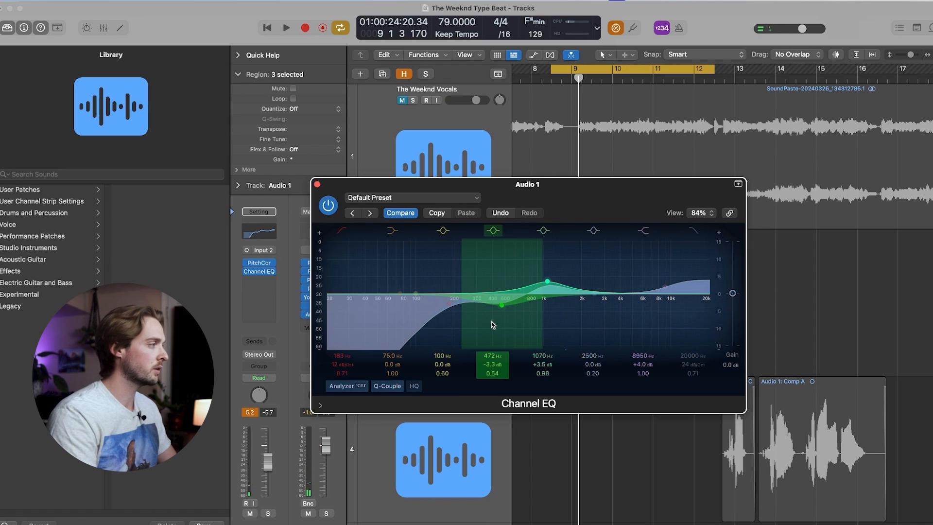
left_click_drag(506, 310, 505, 313)
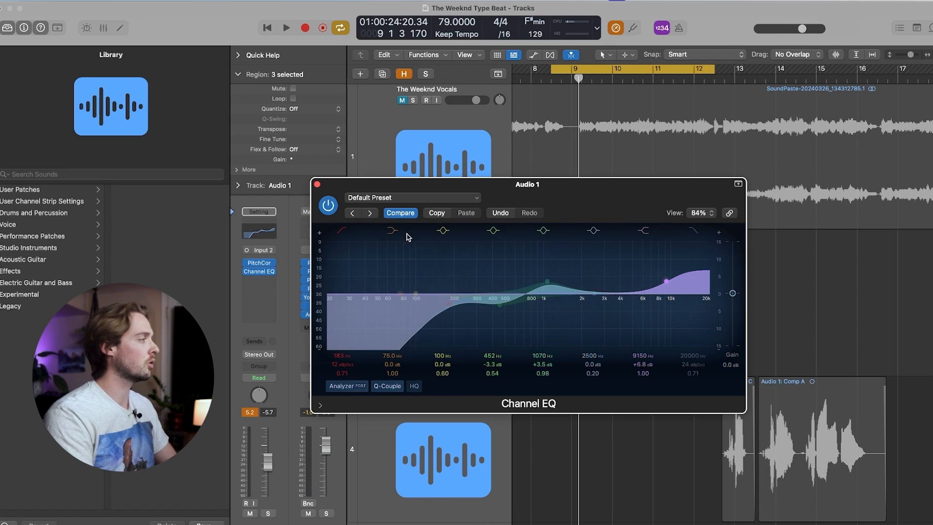
- Close the Channel EQ and insert a Compressor after it on Audio 1
left_click(317, 184)
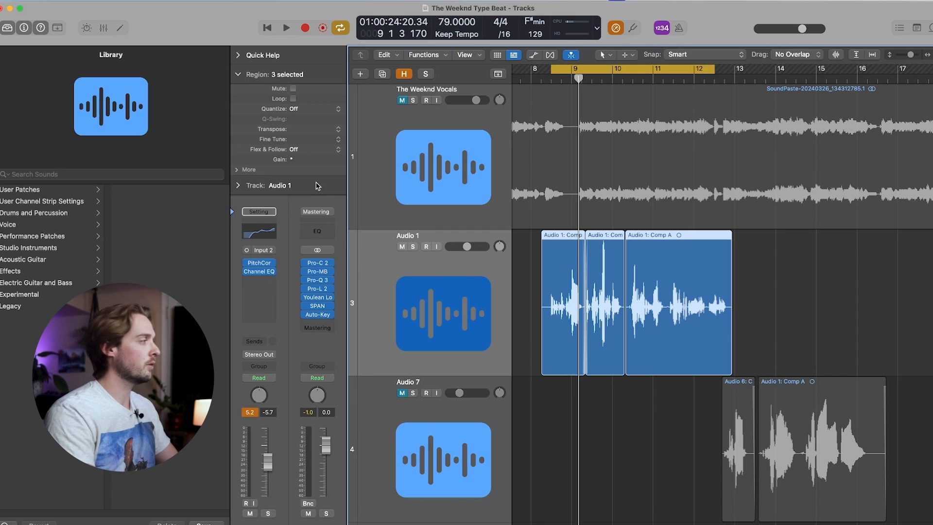
left_click(261, 221)
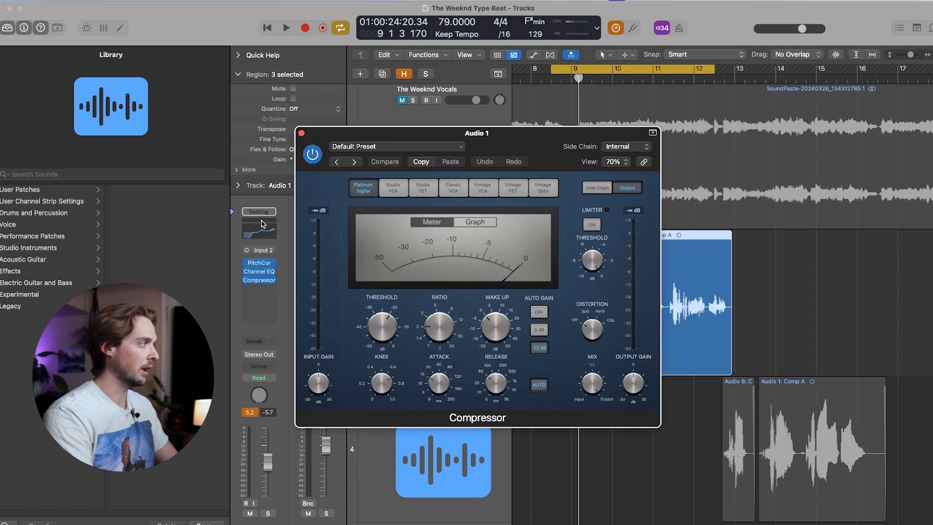
- Switch the Compressor to the Studio FET model and raise its threshold while auditioning the vocal
left_click(422, 188)
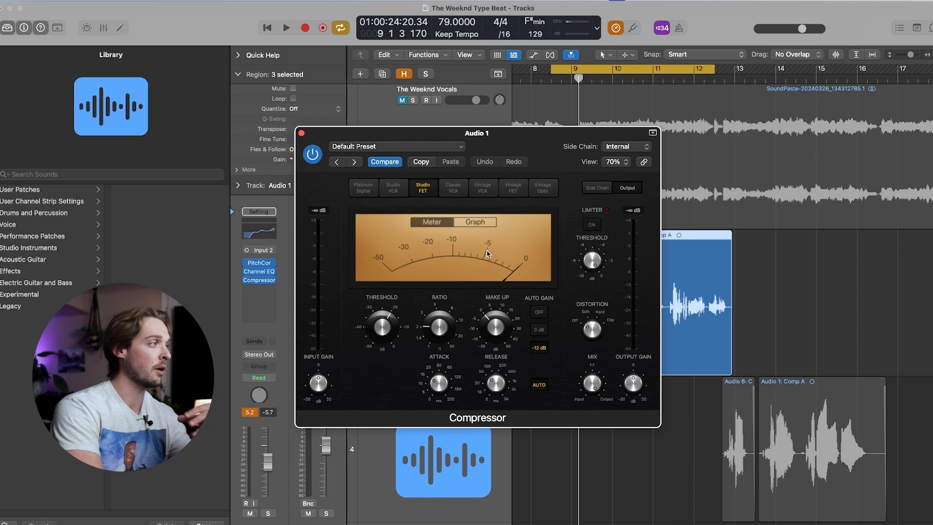
key("space")
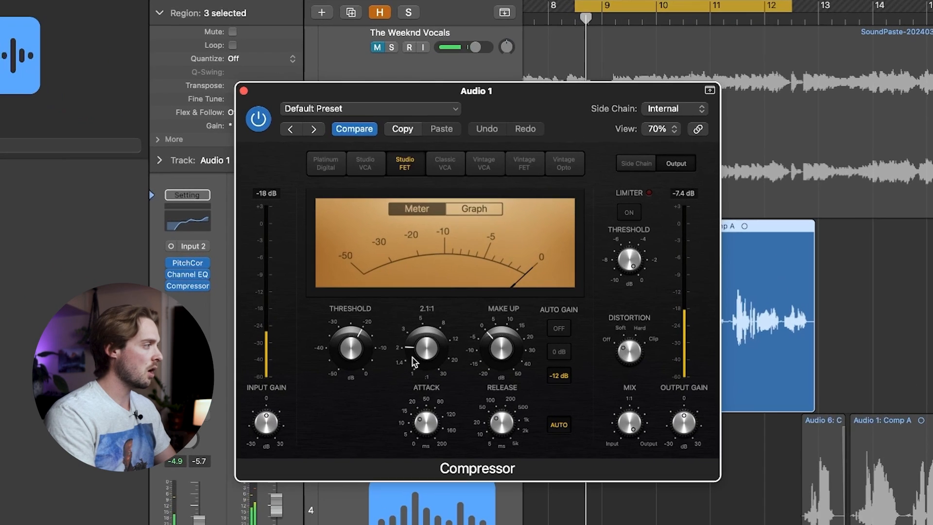
key("space")
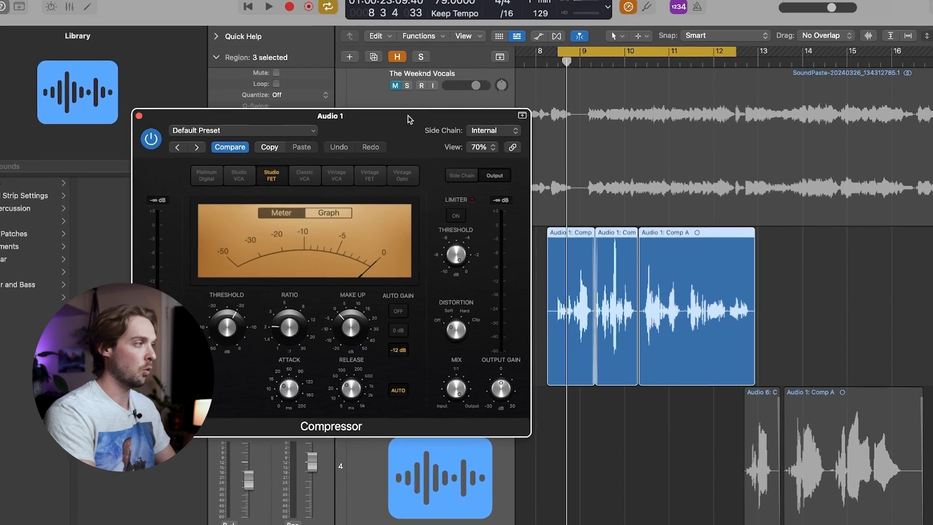
key("space")
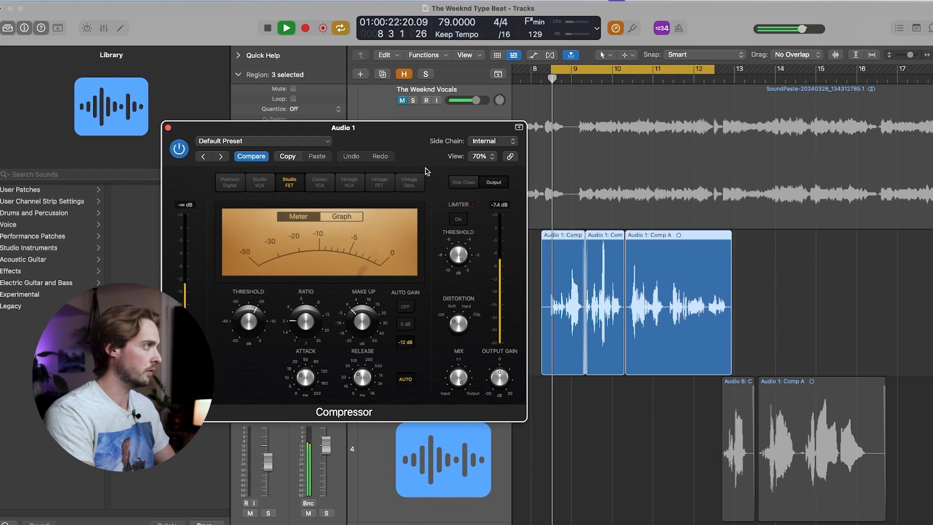
mouse_move(246, 323)
left_click_drag(246, 323, 261, 319)
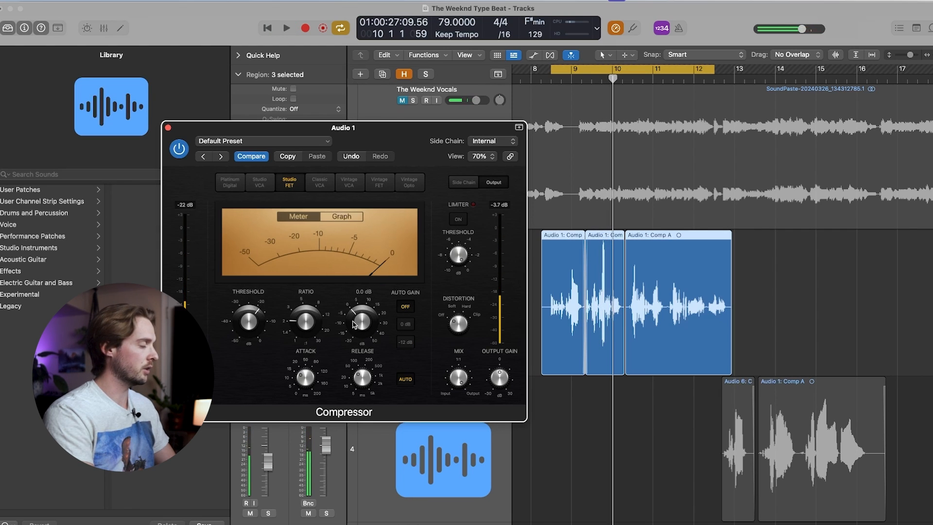
- With the Compressor's Auto Gain off, raise the make-up gain to about 5 dB during playback
left_click_drag(363, 324, 363, 309)
key("space")
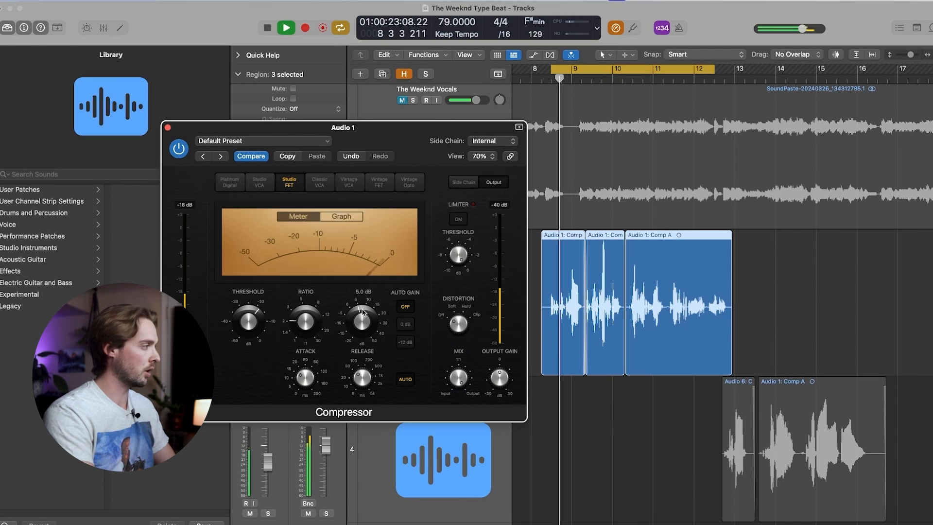
left_click_drag(363, 321, 363, 321)
- Compare the compressed Audio 1 with The Weeknd Vocals during playback and close the Compressor
left_click_drag(421, 116, 459, 117)
key("space")
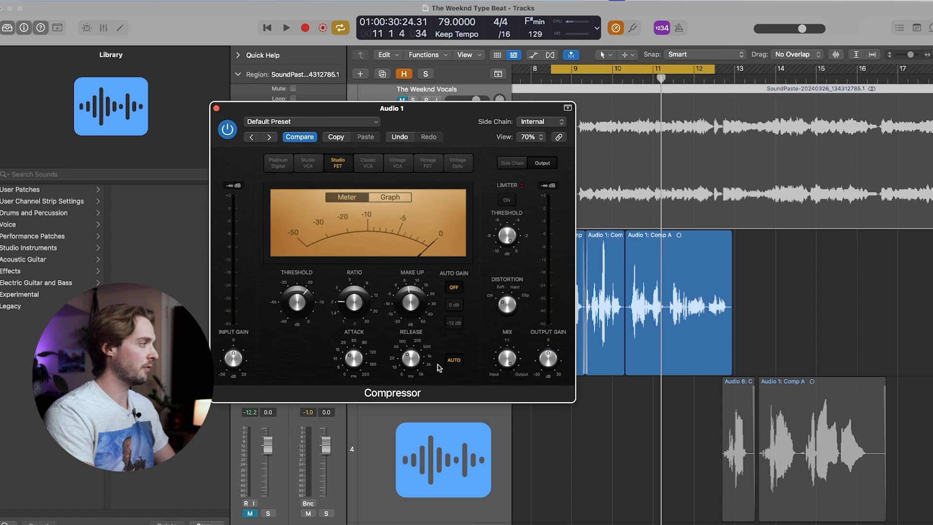
key("space")
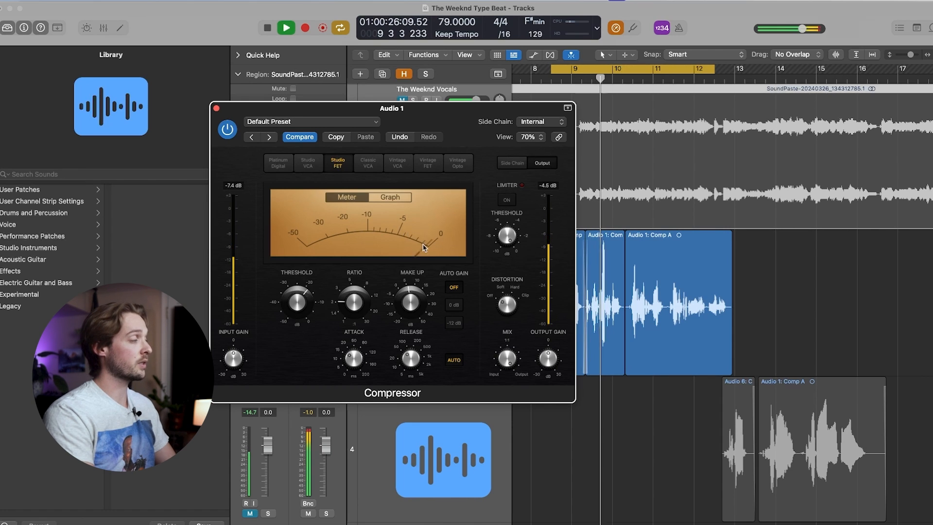
key("space")
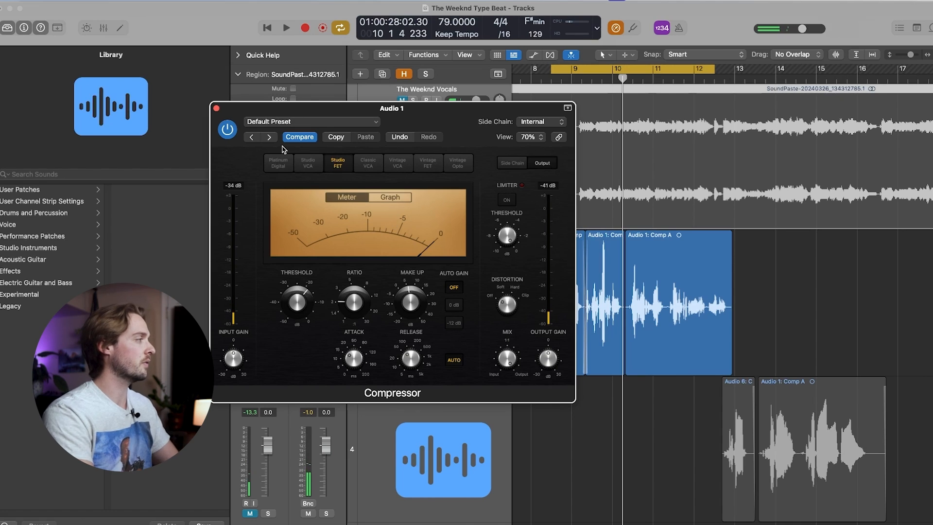
left_click(217, 109)
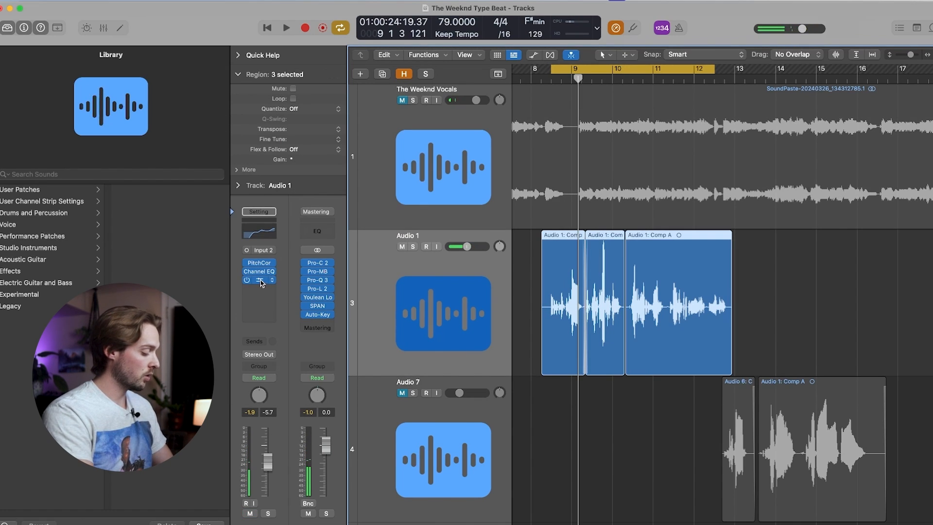
- Duplicate the Compressor into the next insert slot on Audio 1 and lower the copy's make-up gain to -3.0 dB during playback
left_click_drag(261, 282, 260, 292)
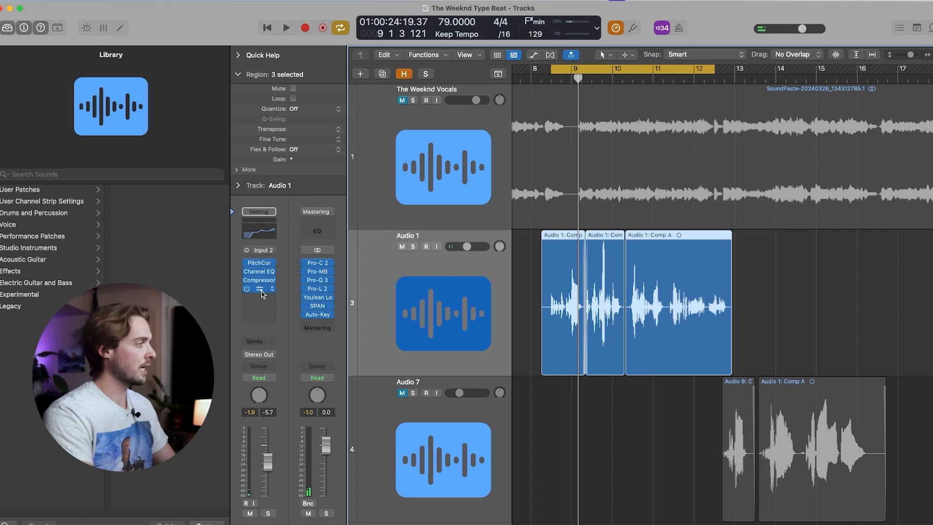
left_click(261, 291)
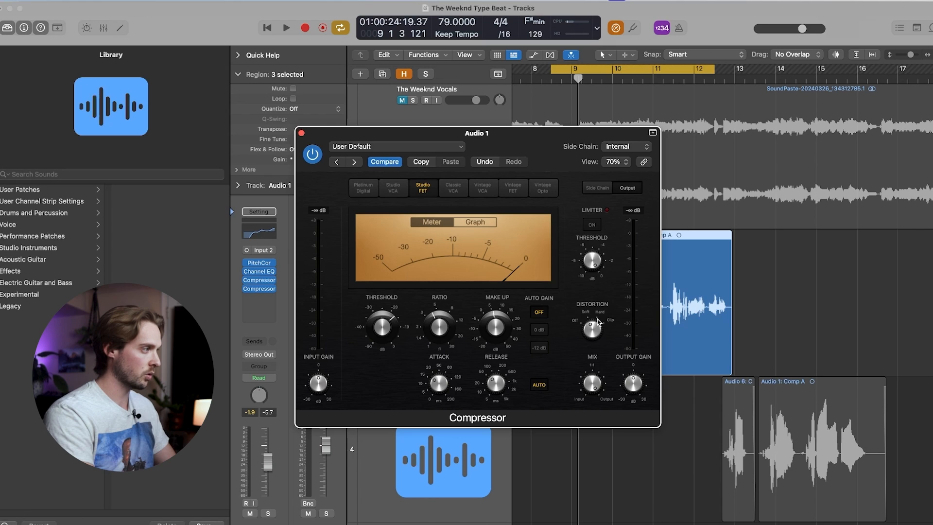
key("space")
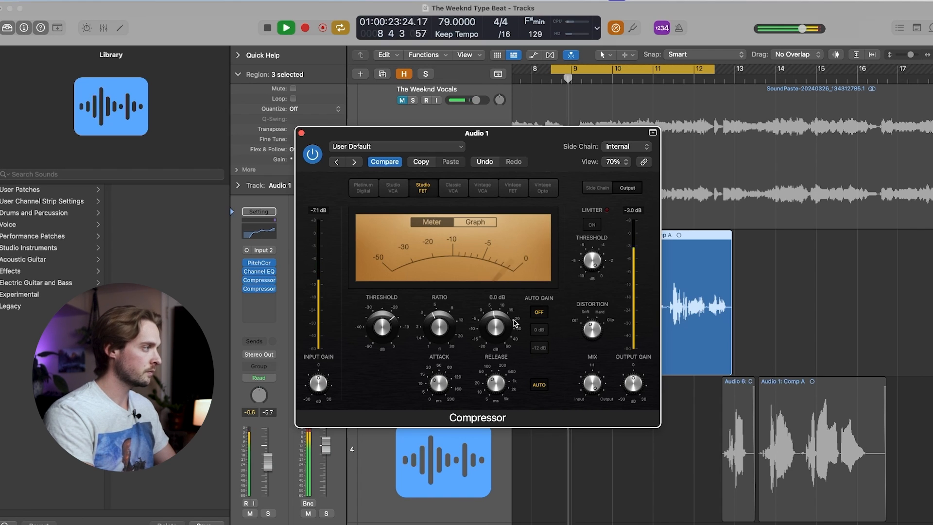
left_click_drag(502, 321, 496, 336)
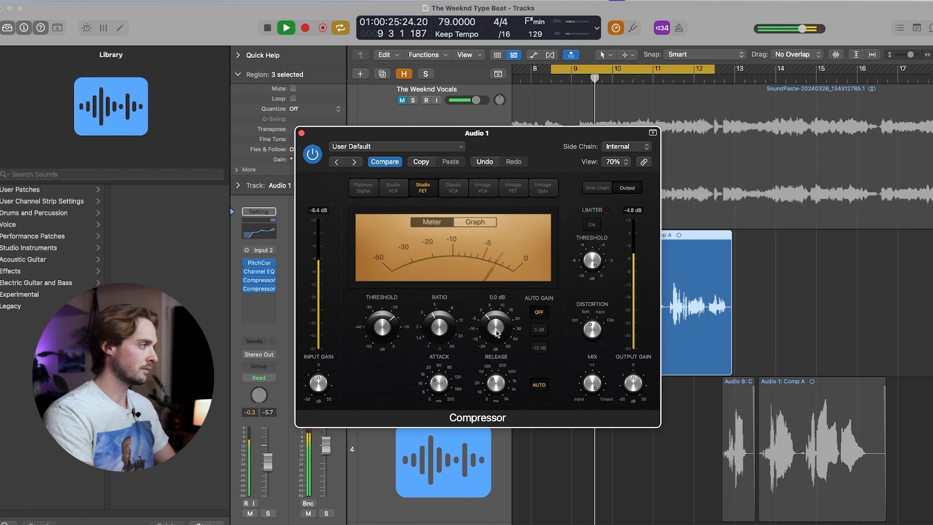
left_click_drag(506, 328, 506, 334)
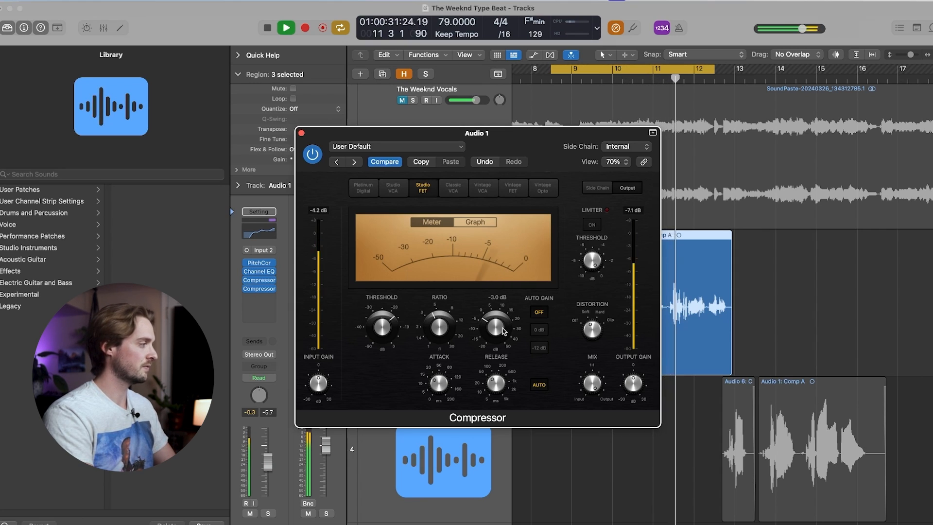
- Reset the Audio 1 fader to 0.0 dB, and lower the second Compressor's make-up gain further and its threshold to about -24.5 dB
left_click(266, 462, "alt")
left_click_drag(486, 335, 486, 341)
left_click_drag(384, 324, 382, 334)
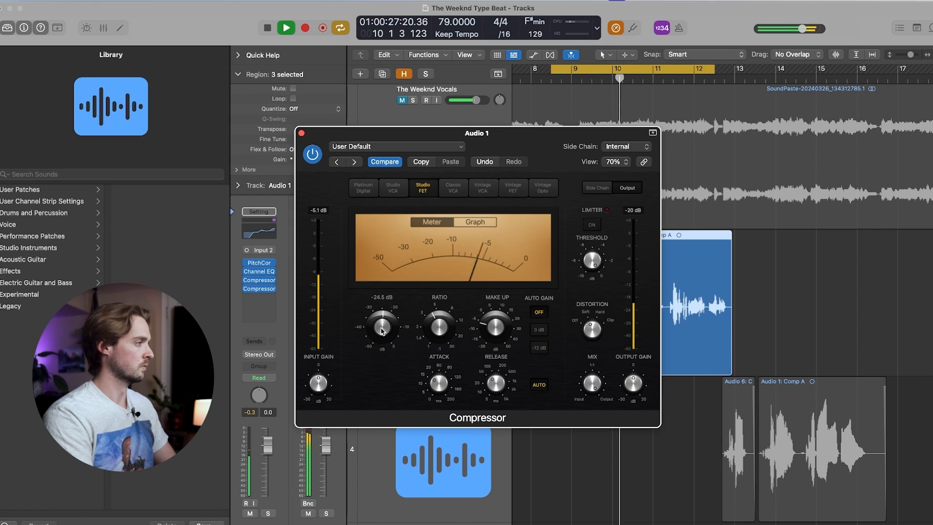
key("space")
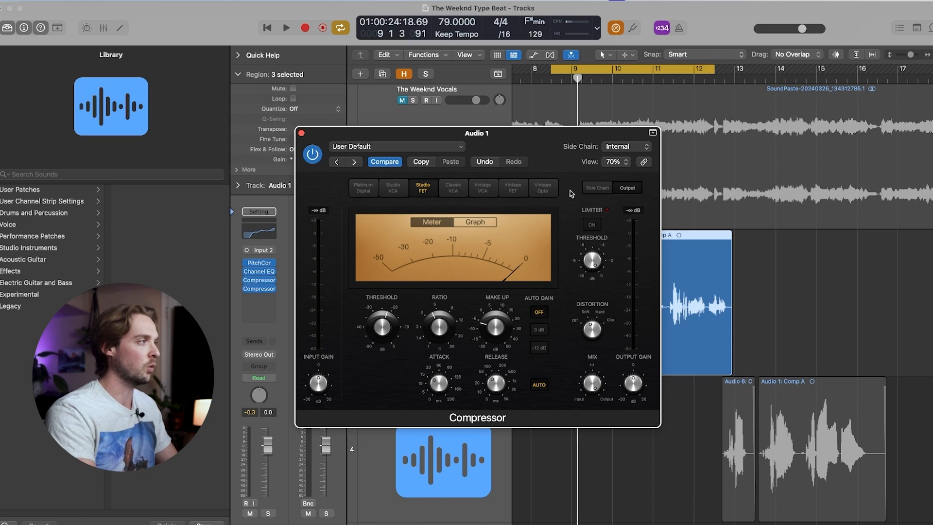
- Review the Audio 1 regions and examine its Channel EQ curve, closing the EQ without changes
key("space")
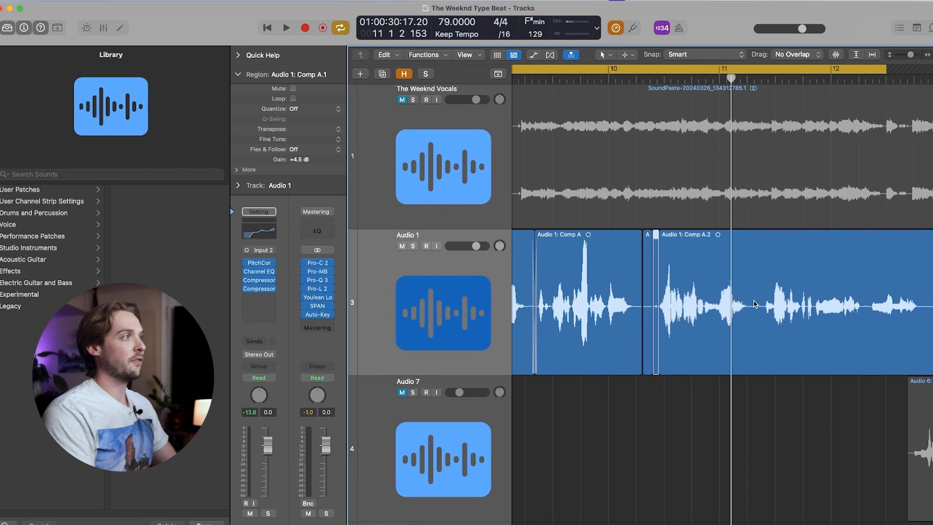
left_click_drag(912, 55, 928, 56)
scroll(684, 214, "left", 2)
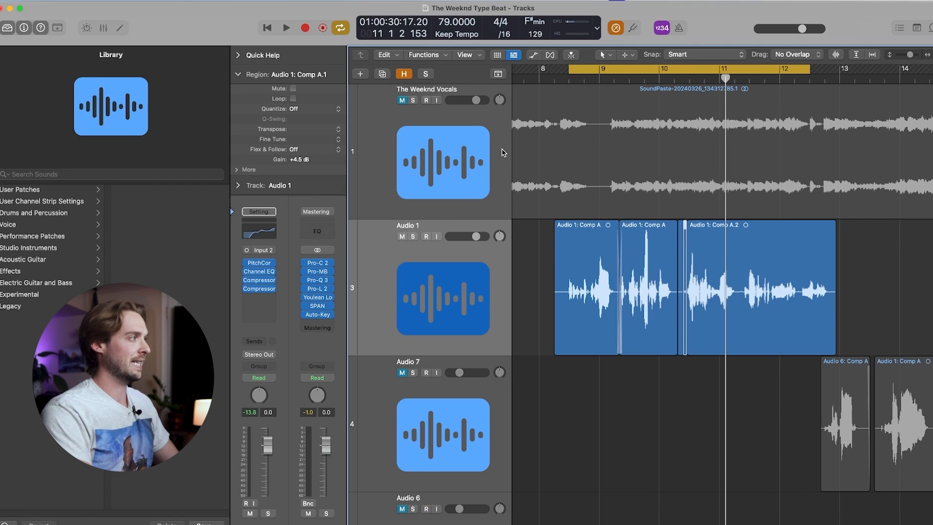
left_click(257, 228)
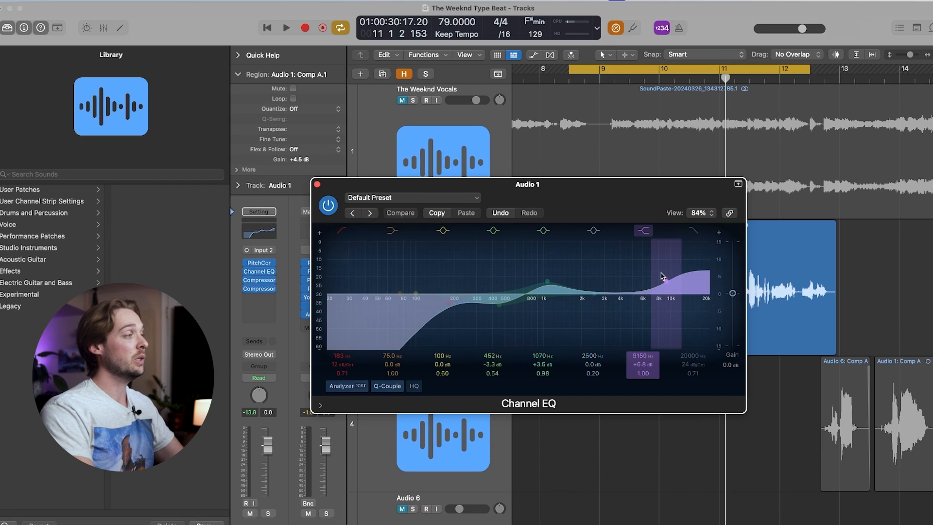
left_click(317, 184)
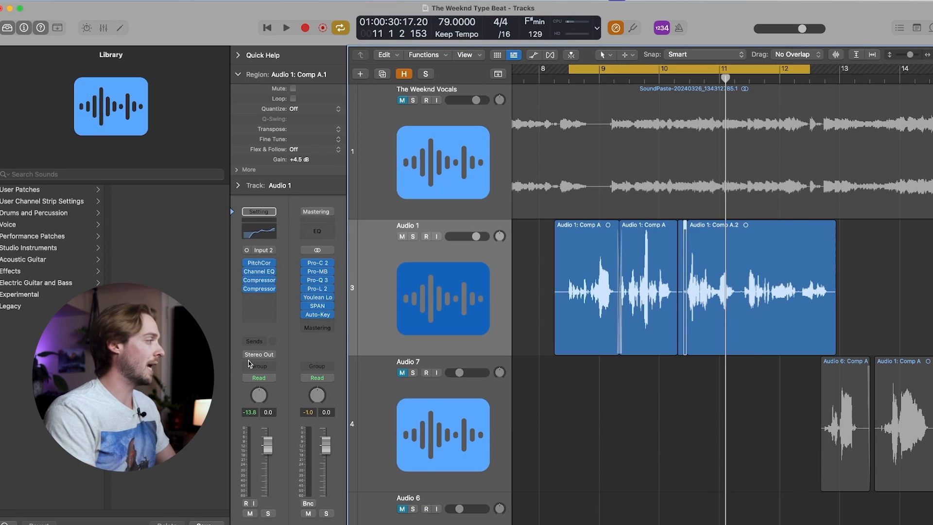
- Insert DeEsser 2 after the second Compressor and set threshold -7.0 dB, max reduction 20.0 dB and frequency 7528 Hz during playback
left_click(259, 275)
mouse_move(288, 399)
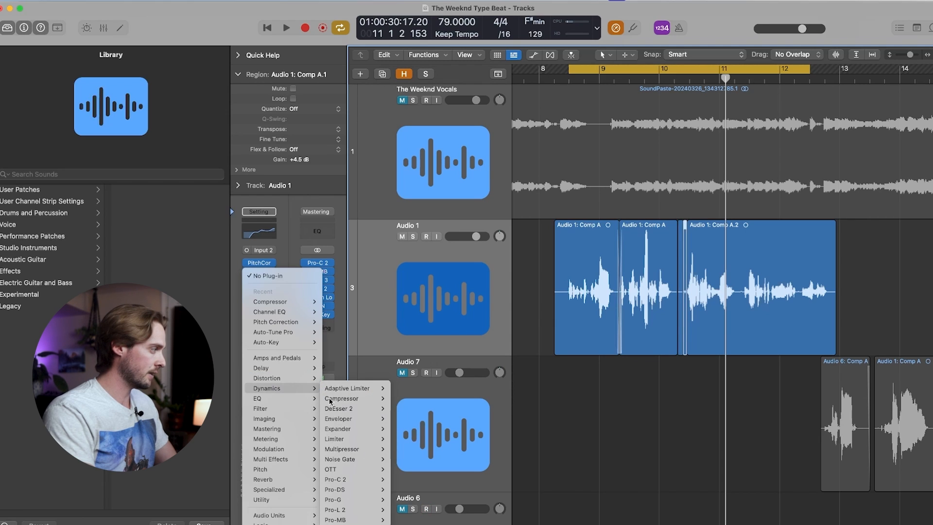
left_click(401, 409)
key("space")
left_click_drag(422, 210, 423, 202)
left_click_drag(526, 225, 525, 218)
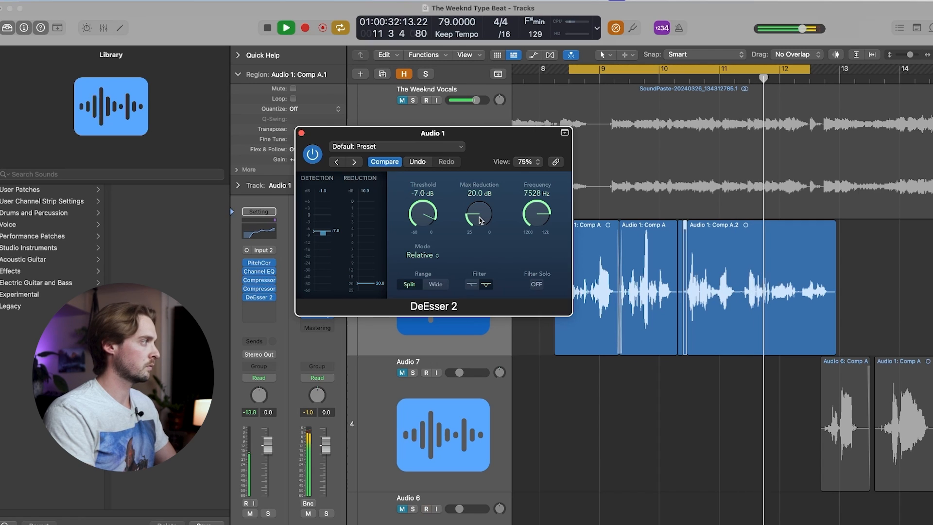
- Compare the de-essed vocal with the soloed The Weeknd Vocals, turning the solo off and unmuting Audio 1 when done
key("space")
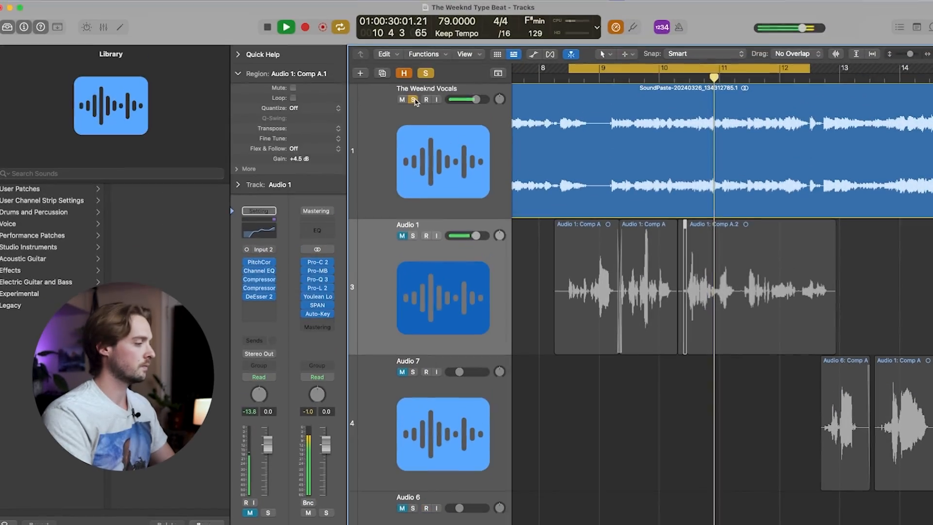
left_click(413, 100)
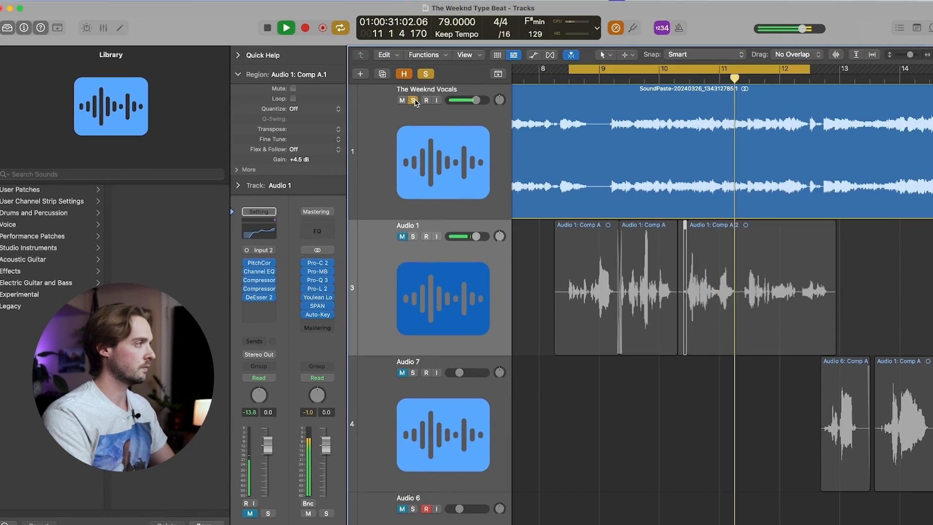
left_click(404, 238)
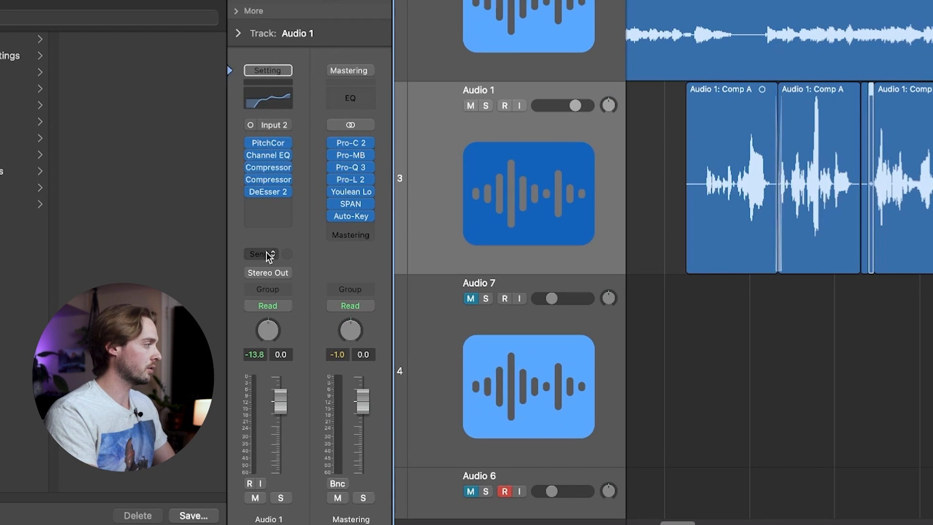
- Add a Bus 12 send to Audio 1 and rename its aux channel Ambience
left_click(257, 342)
mouse_move(253, 356)
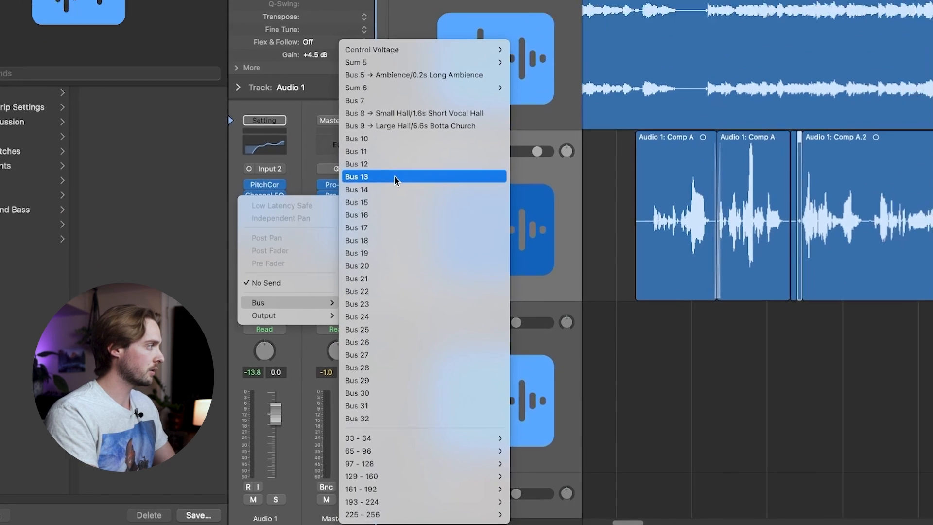
left_click(388, 164)
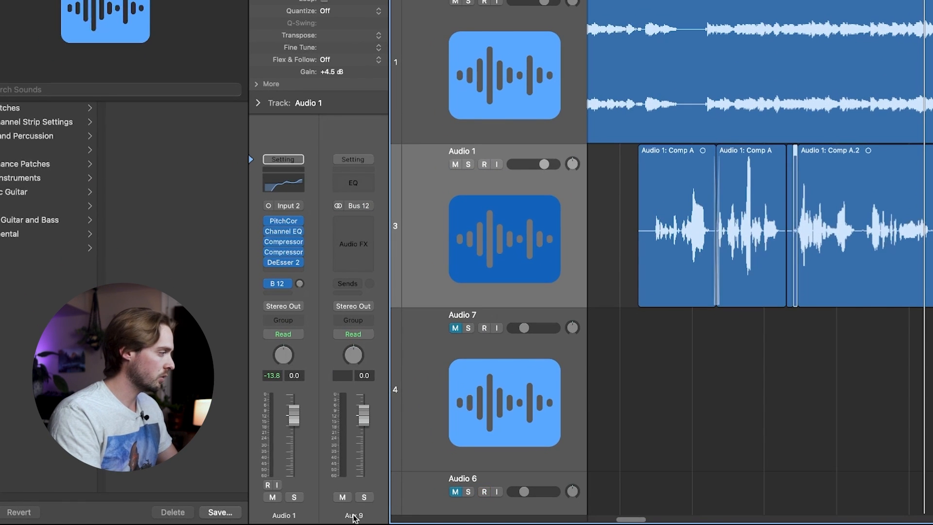
double_click(318, 517)
type("Ambience")
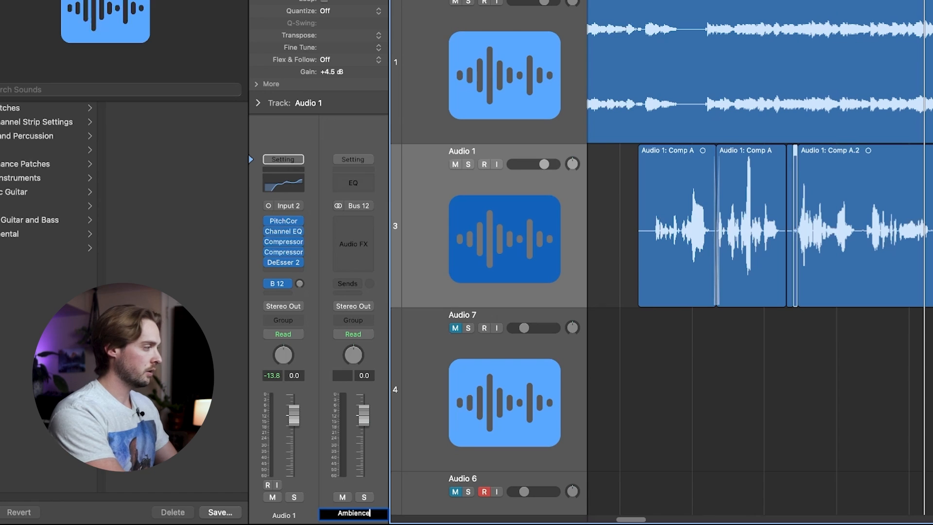
key("Return")
- Add a Bus 13 send to Audio 1 and rename its aux channel Reverb
left_click(287, 285)
mouse_move(292, 312)
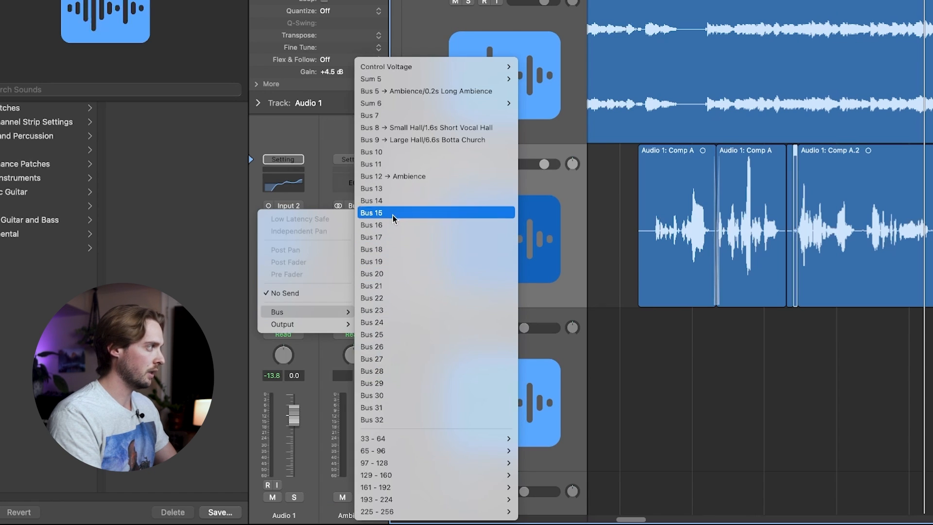
left_click(383, 188)
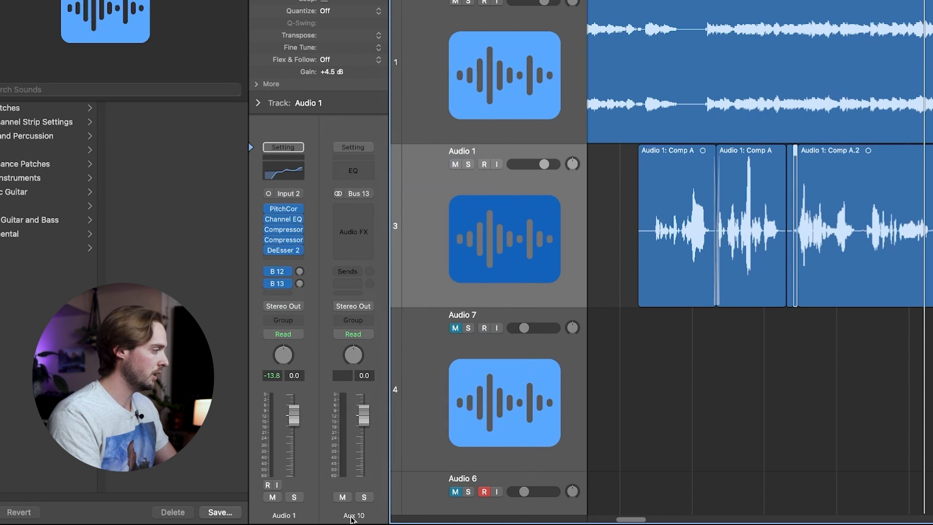
double_click(351, 516)
type("Rev")
key("Return")
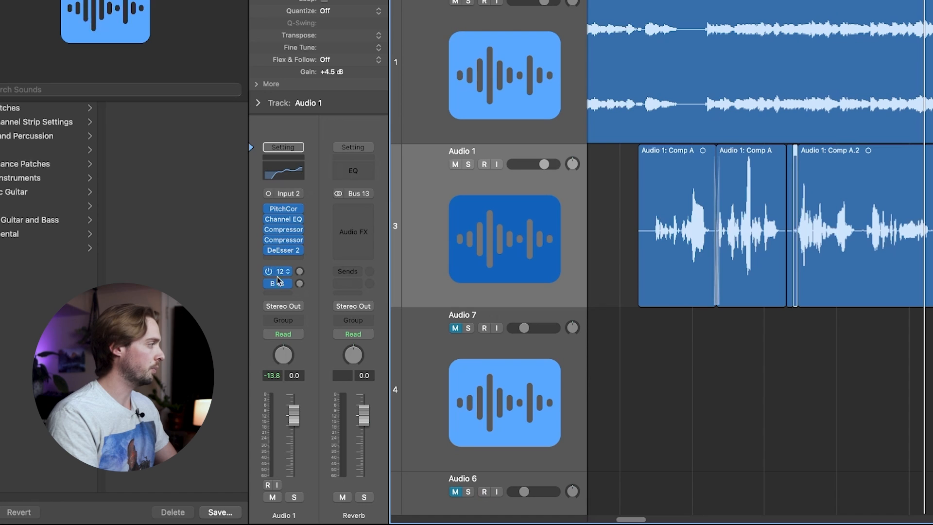
- Add a Bus 14 send to Audio 1 and rename its aux channel Slapback
left_click(278, 294)
mouse_move(291, 311)
left_click(420, 200)
double_click(354, 513)
type("Slap")
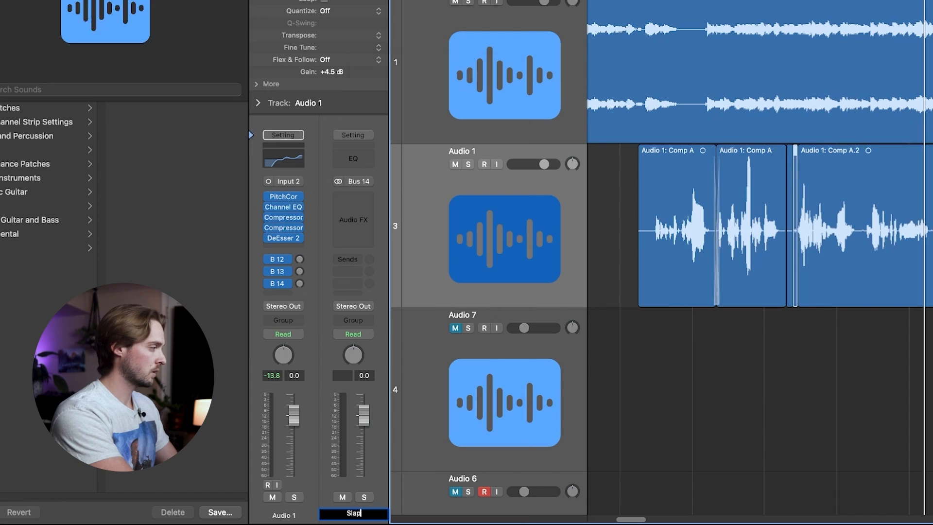
type("ba")
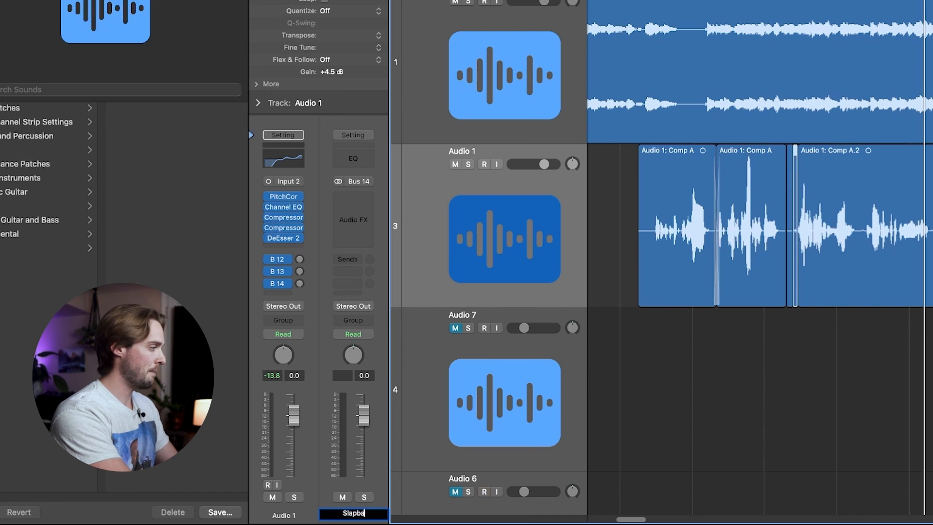
type("ck")
key("Return")
- Add a Bus 15 send to Audio 1 and rename its aux channel Eight note Delay
left_click(290, 293)
mouse_move(302, 311)
left_click(418, 212)
double_click(354, 514)
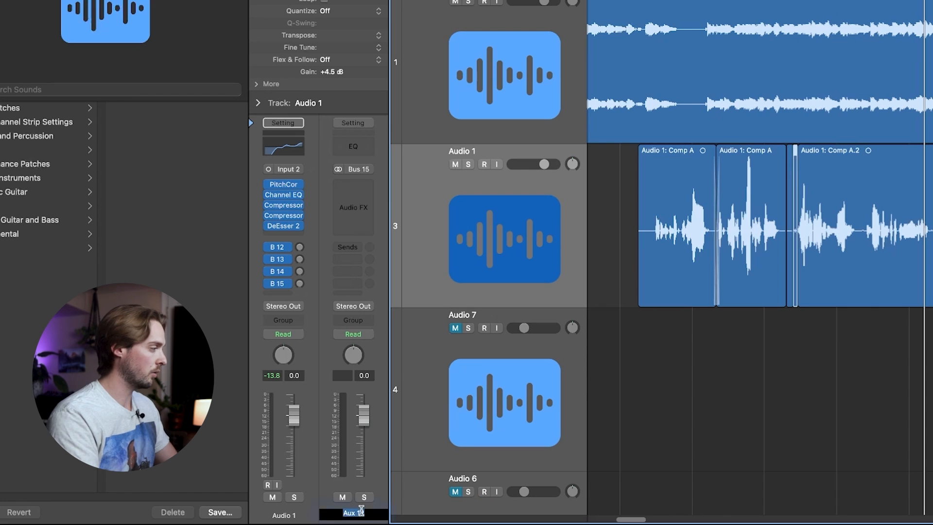
type("Eight note Delay")
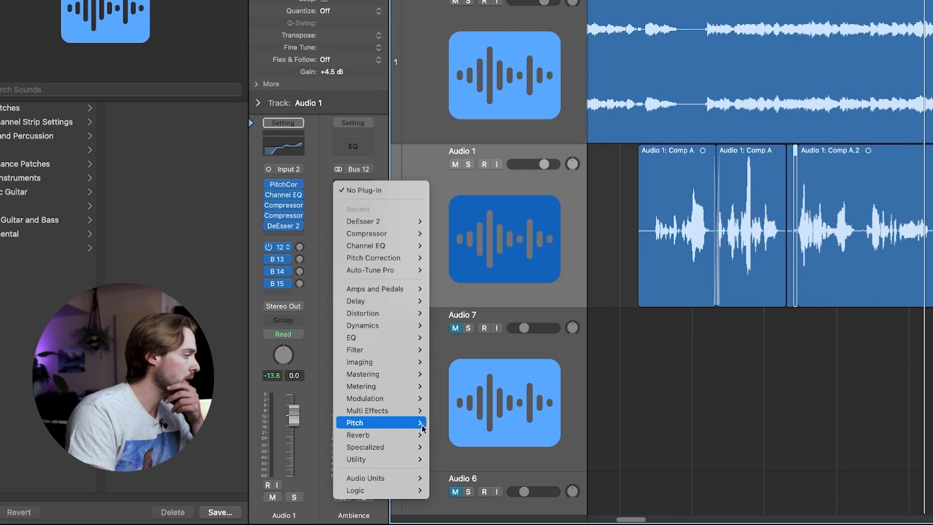
- Insert Space Designer on the Ambience aux, load the small plate preset 0.8s Golden Vocals, and adjust the wet level
mouse_move(403, 435)
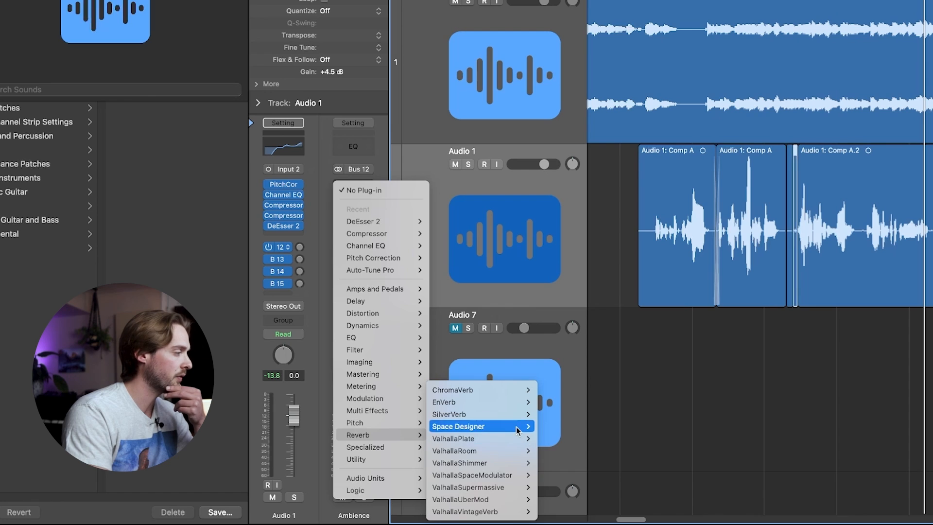
left_click(552, 426)
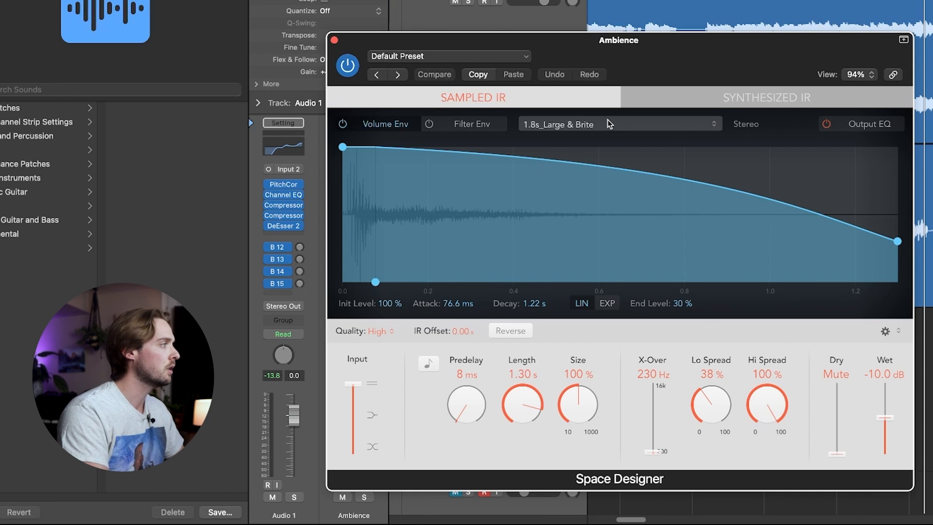
left_click(580, 120)
left_click(488, 57)
mouse_move(455, 335)
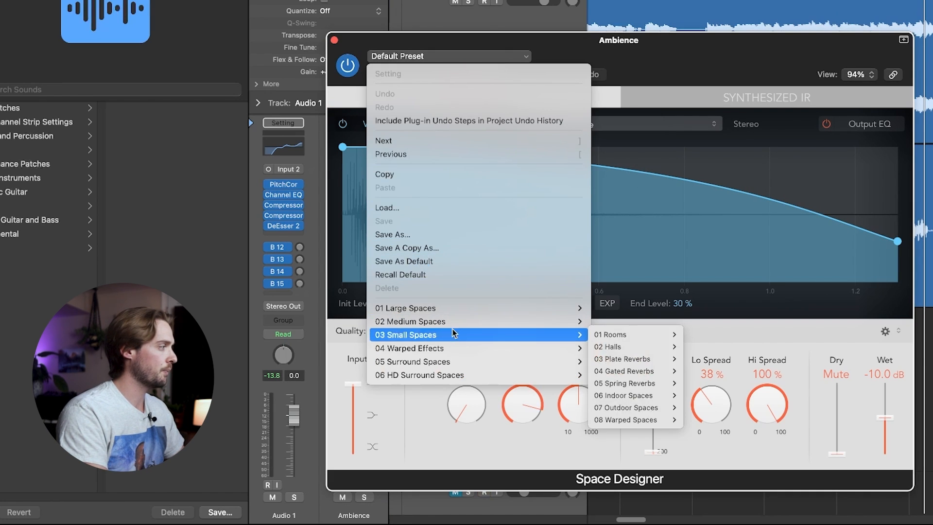
mouse_move(647, 347)
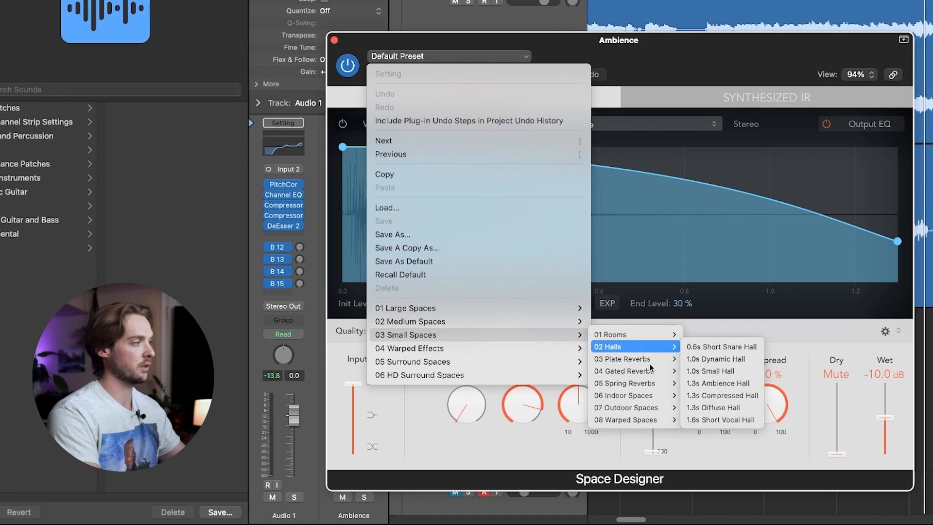
mouse_move(651, 364)
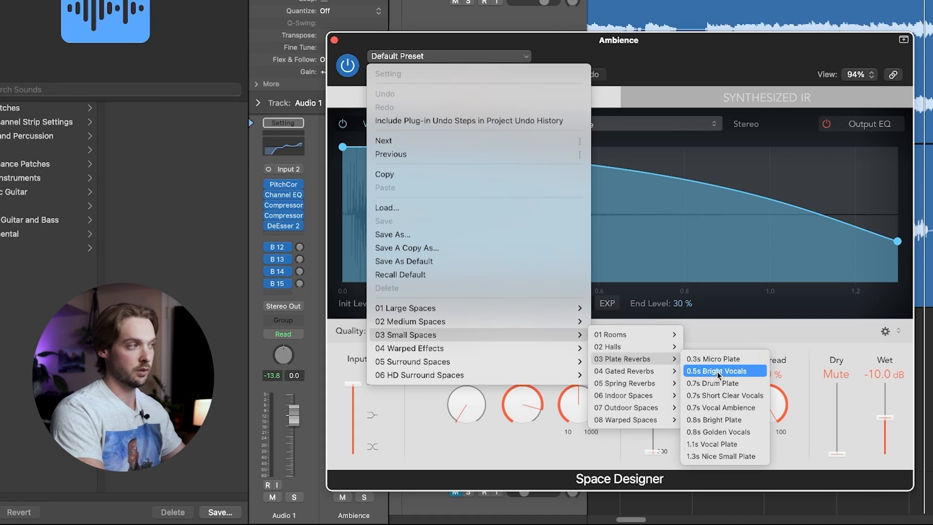
left_click(734, 433)
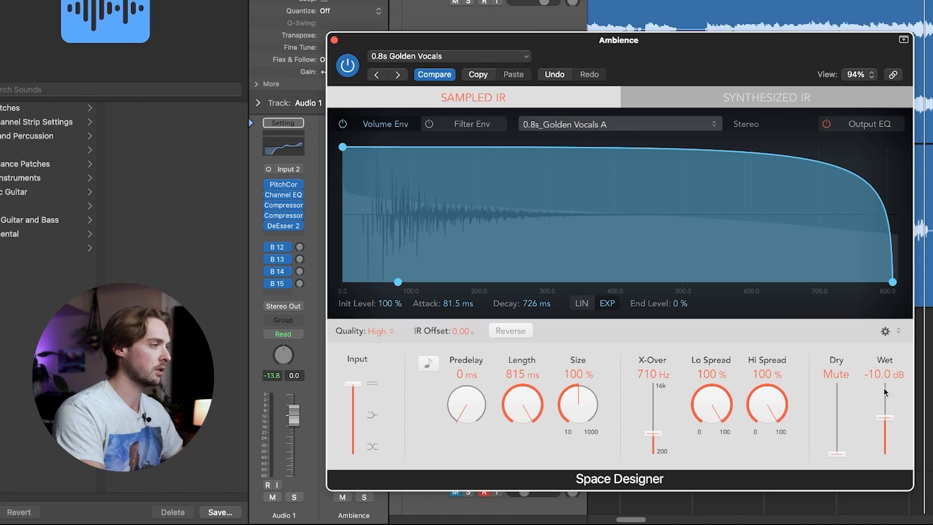
left_click_drag(878, 450, 881, 416)
left_click(334, 39)
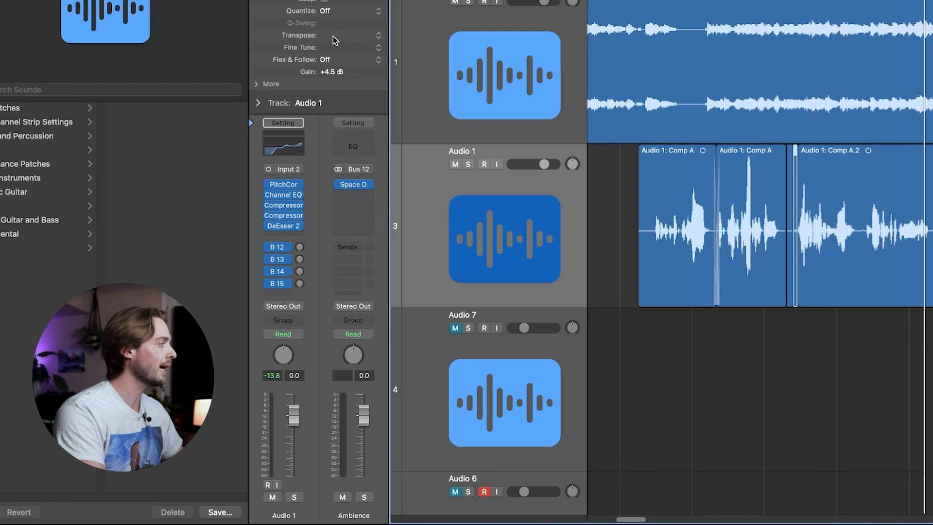
- Insert Space Designer on the Reverb aux and load the medium room preset 1.7s Medium Sweet
left_click(280, 259)
left_click(348, 190)
left_click(351, 188)
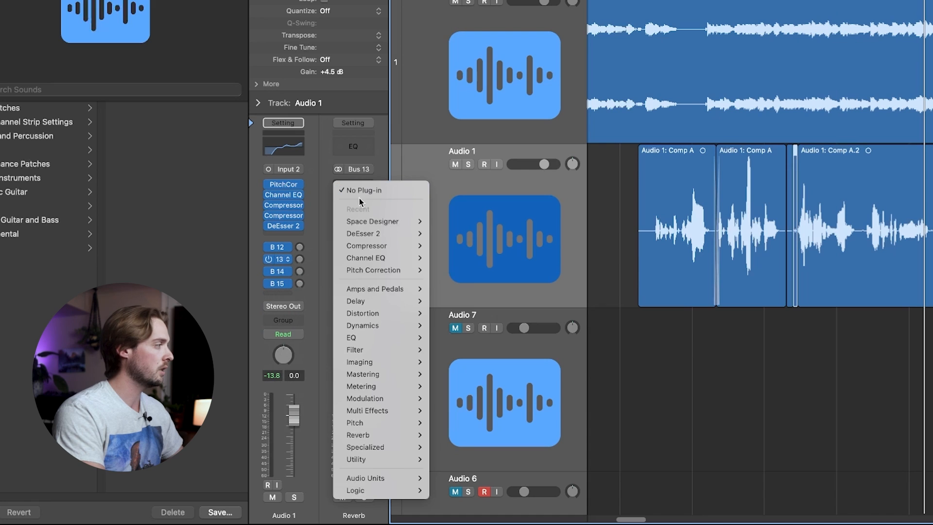
mouse_move(389, 221)
left_click(441, 226)
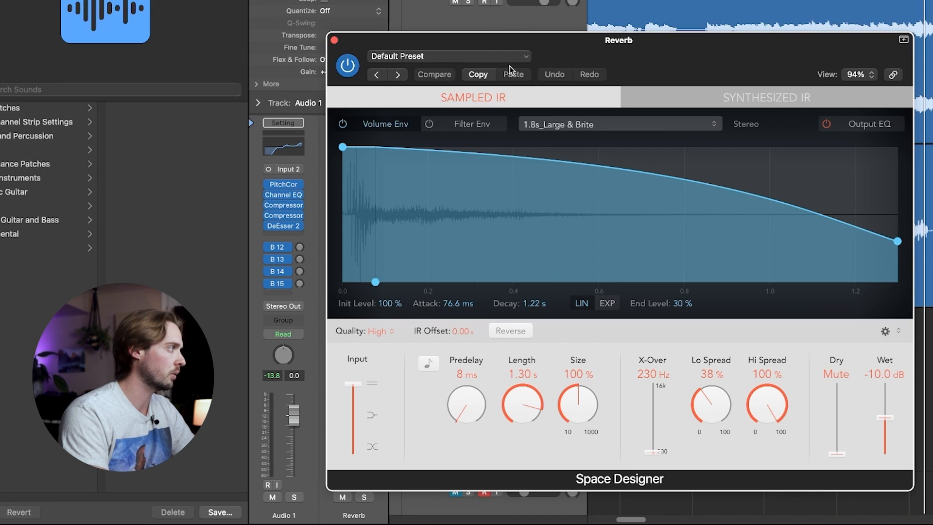
left_click(518, 59)
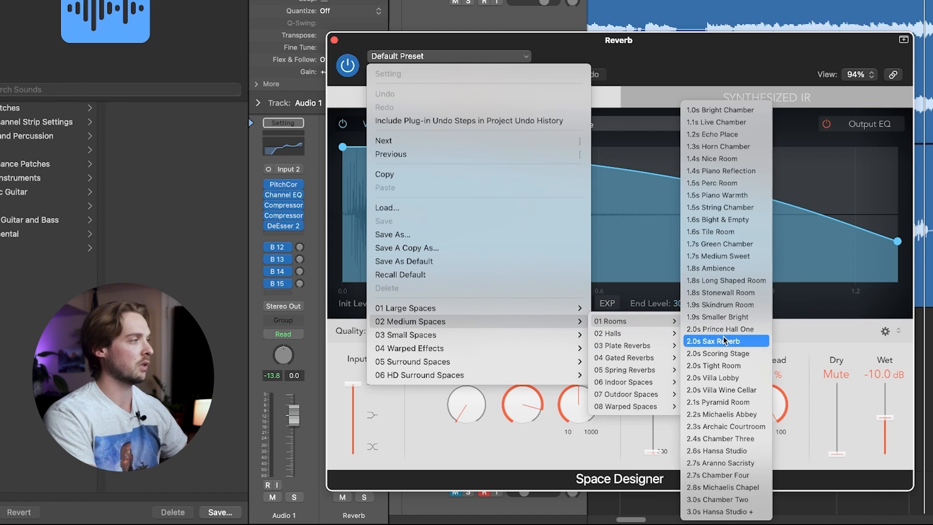
left_click(729, 256)
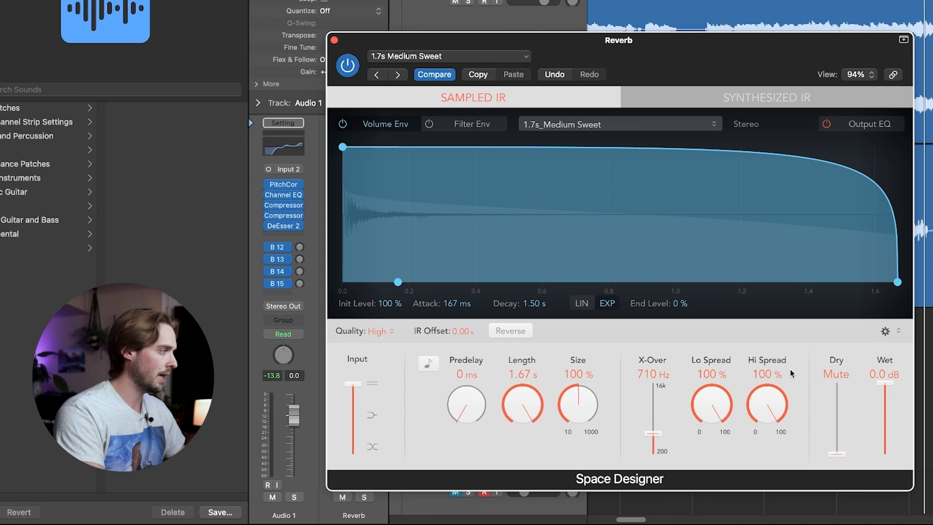
left_click(335, 40)
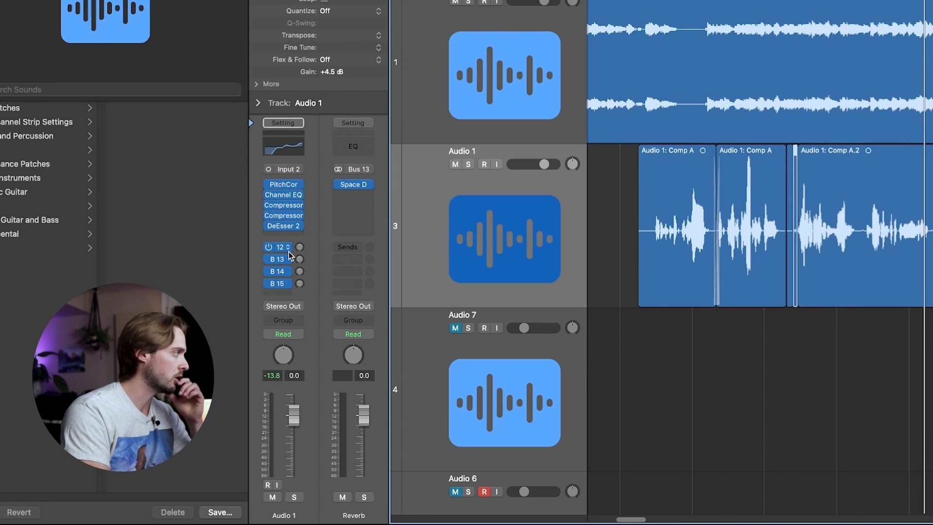
- Insert Sample Delay on the Slapback aux, with the unit in ms and linked left and right delays of 30.6 ms
left_click(288, 275)
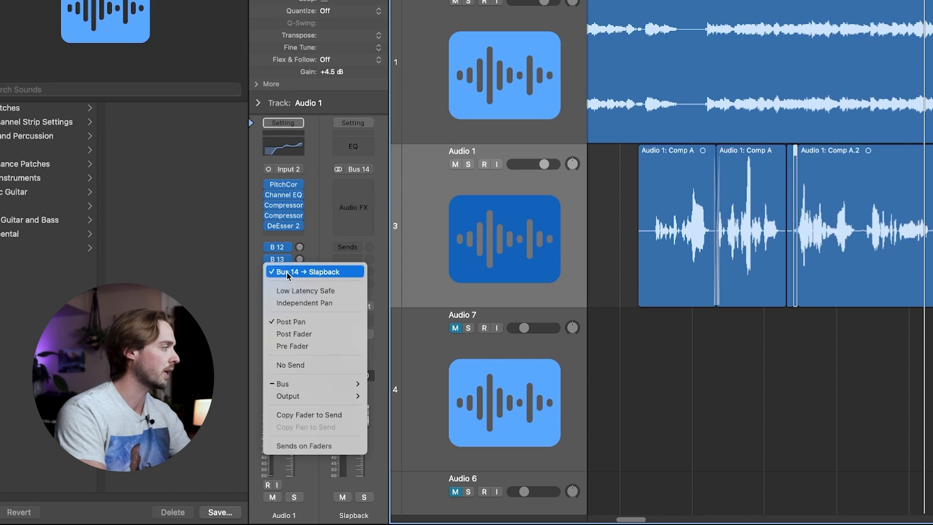
left_click(289, 272)
left_click(355, 184)
mouse_move(369, 301)
left_click(462, 362)
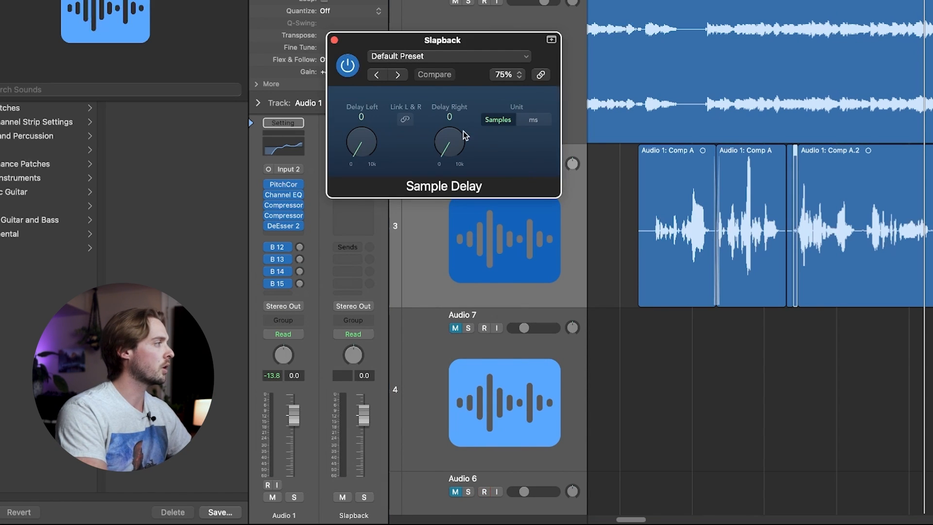
left_click(524, 124)
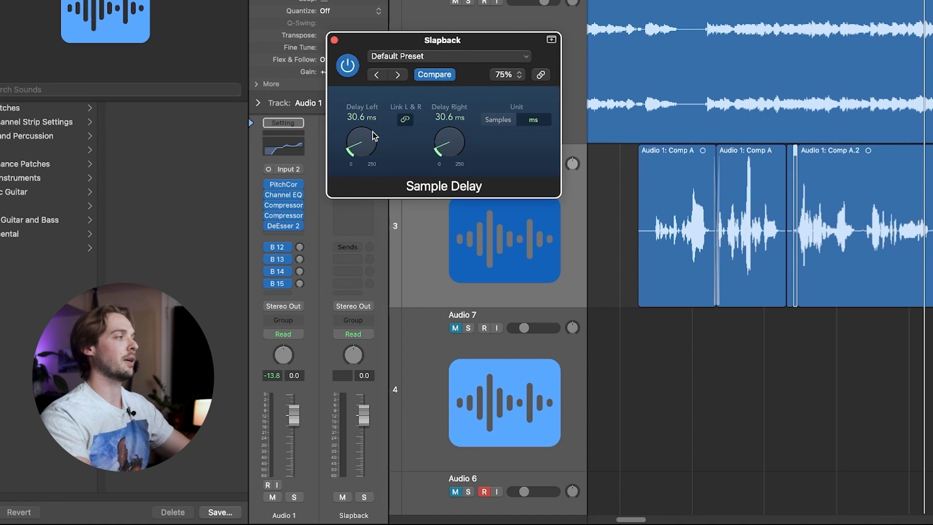
left_click(335, 40)
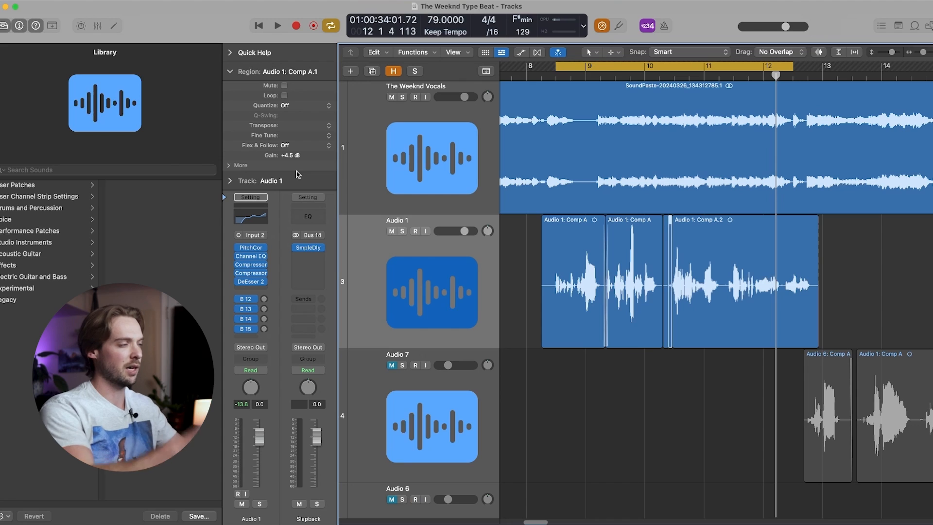
- Insert Stereo Delay on the Eight note Delay aux, filtering the left delay to 190–5300 Hz and the right to 160–3100 Hz
left_click(247, 329)
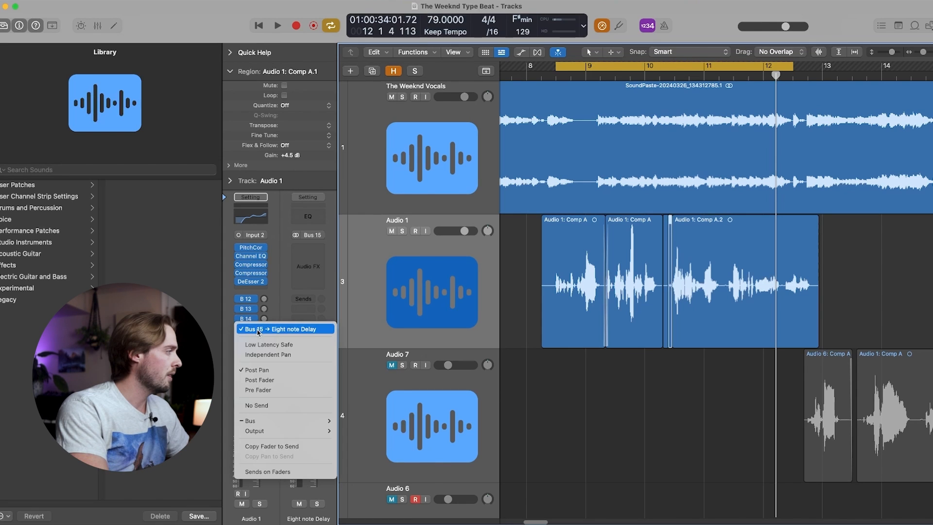
left_click(278, 292)
left_click(298, 248)
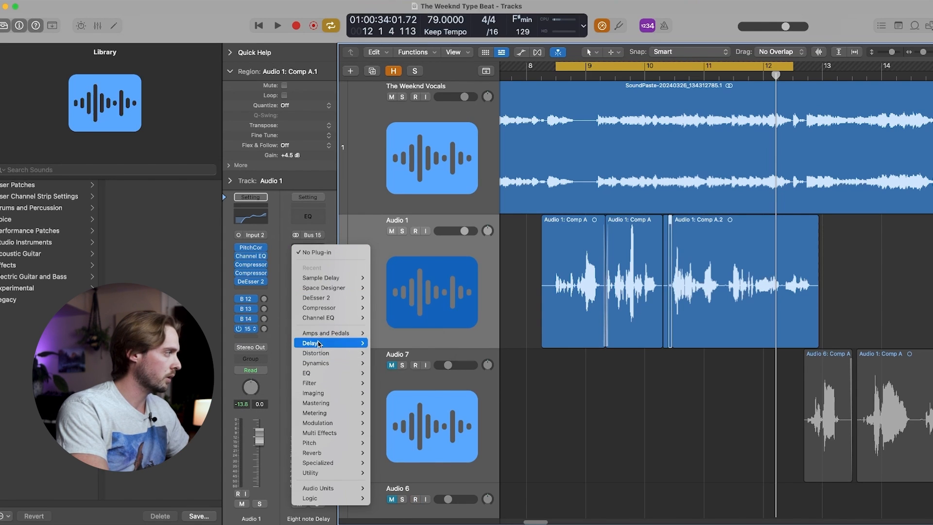
mouse_move(335, 343)
mouse_move(413, 403)
left_click(443, 404)
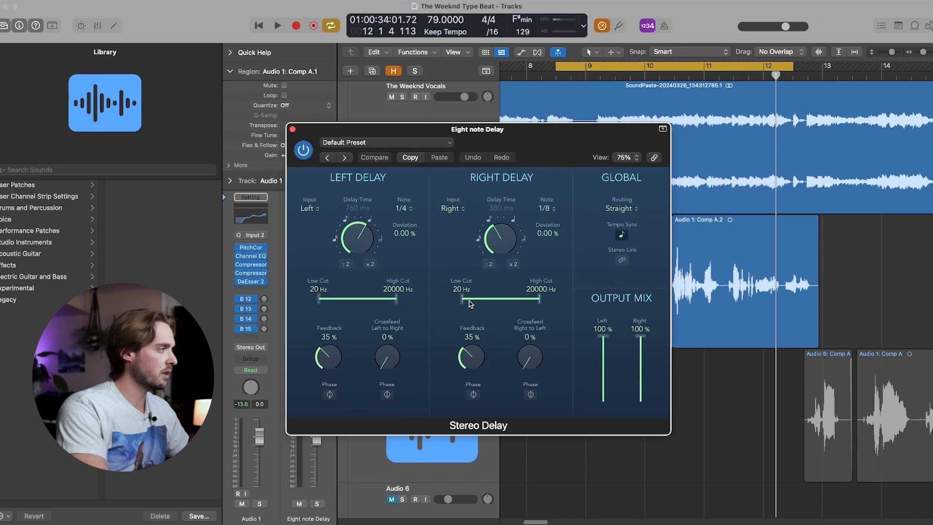
left_click_drag(475, 301, 518, 305)
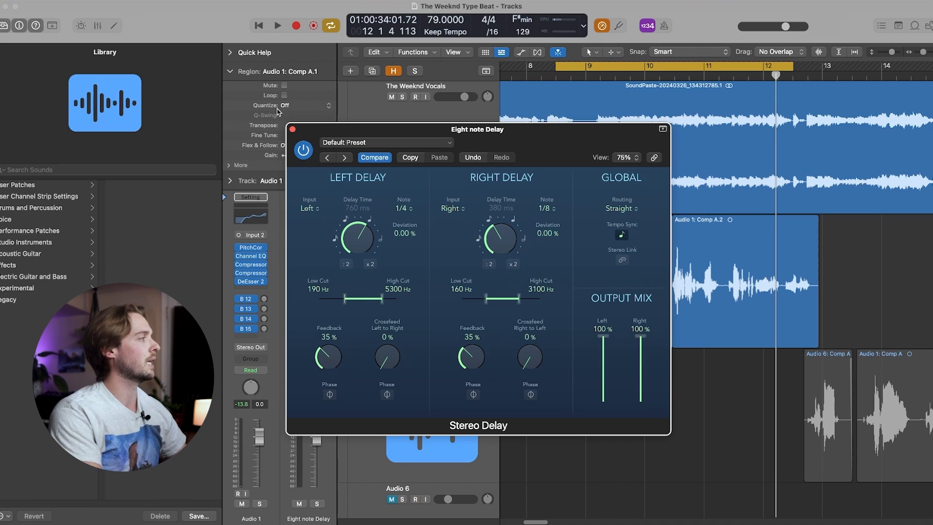
left_click(292, 129)
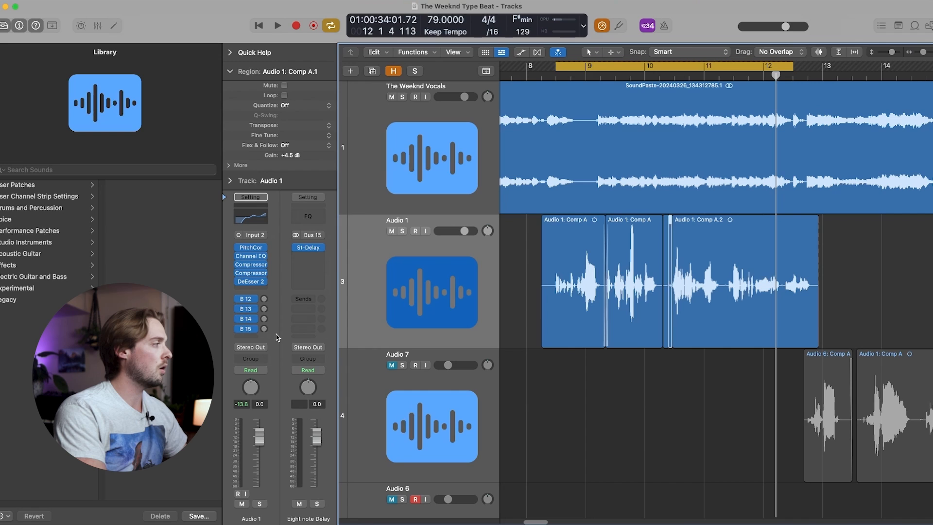
- Solo Audio 1 and raise its four send levels during playback, with Slapback about -28.6 dB and Eight note Delay about -19.8 dB
left_click(263, 300)
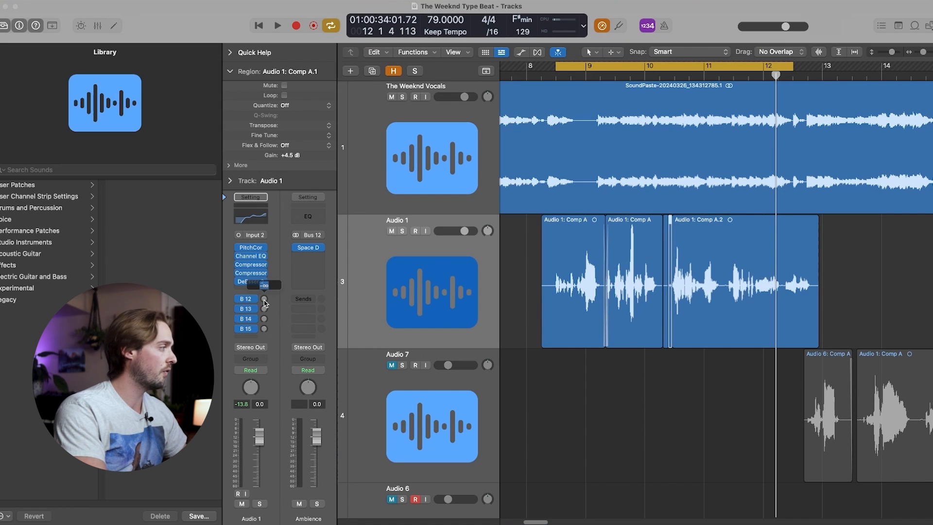
left_click(265, 300)
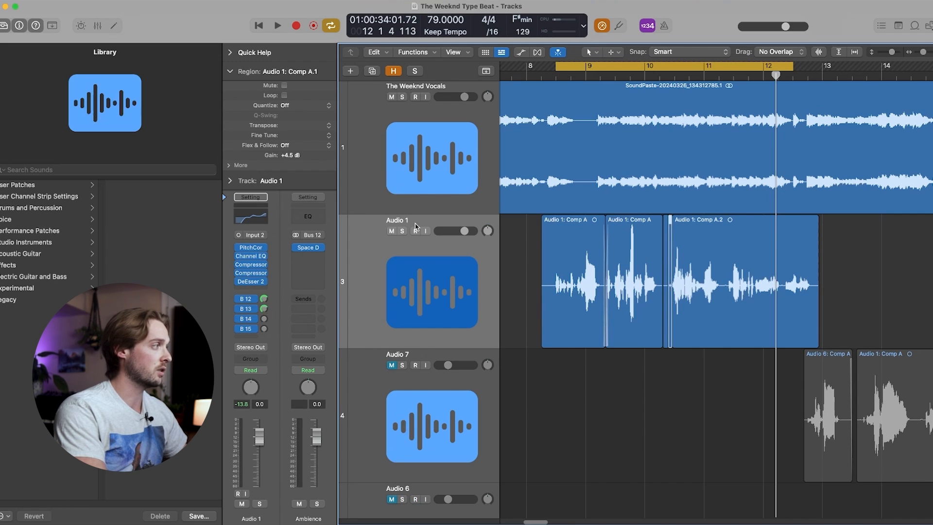
left_click(402, 232)
key("space")
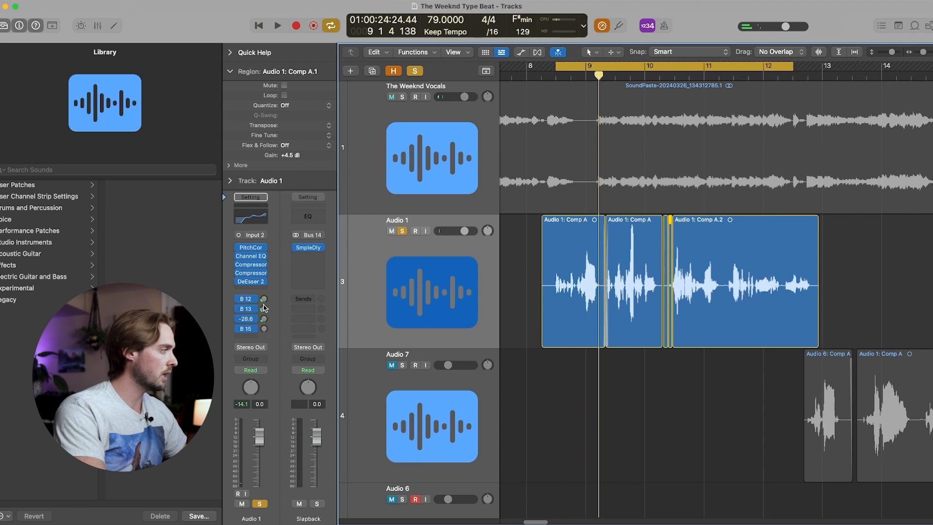
key("space")
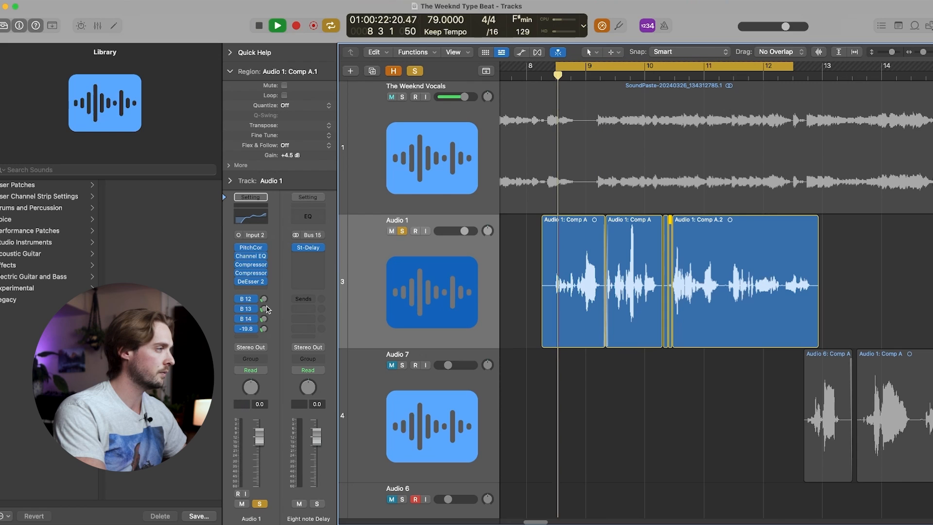
mouse_move(265, 300)
left_mouse_down()
mouse_move(267, 275)
mouse_move(266, 302)
left_mouse_up()
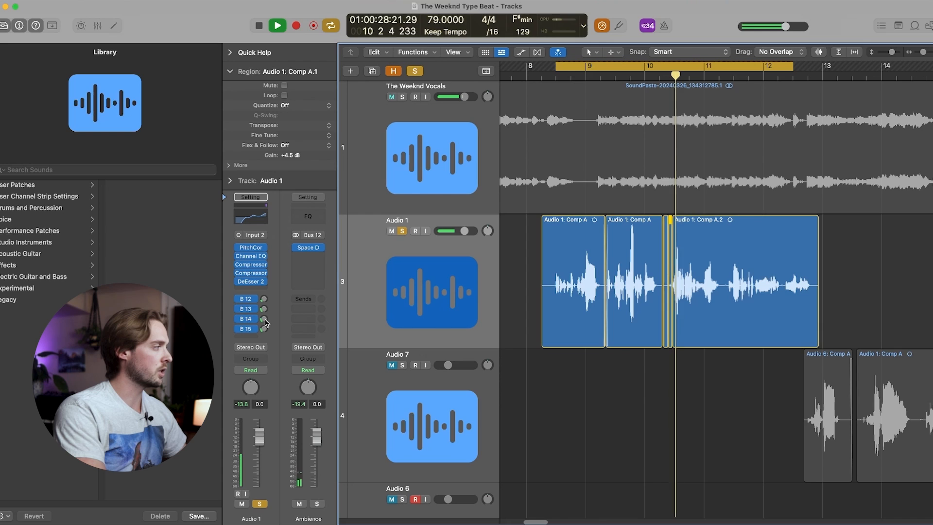
- Audition Audio 1's Slapback send with the other sends bypassed, and rebalance it with Ambience at about -26.2 dB and Reverb re-enabled
key("space")
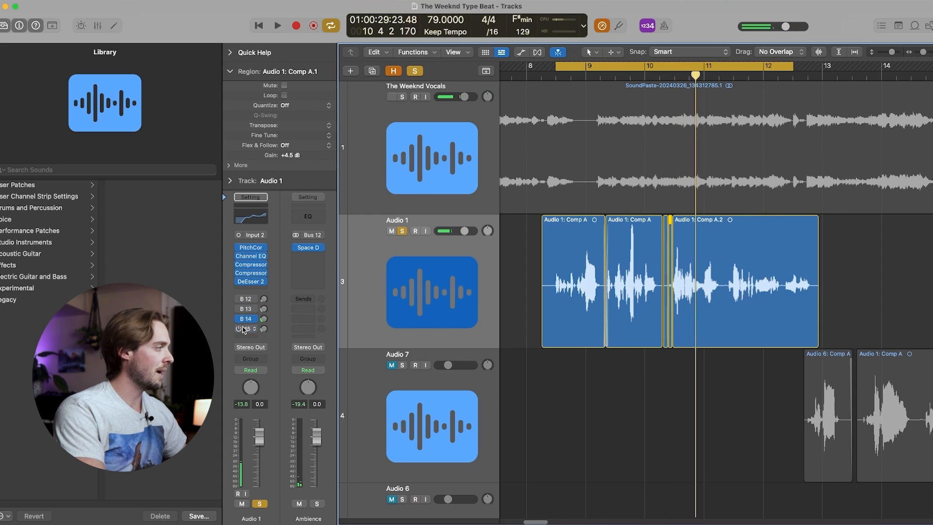
key("space")
mouse_move(263, 323)
left_mouse_down()
mouse_move(275, 278)
mouse_move(270, 332)
left_mouse_up()
left_click(238, 299)
left_click_drag(264, 300, 267, 288)
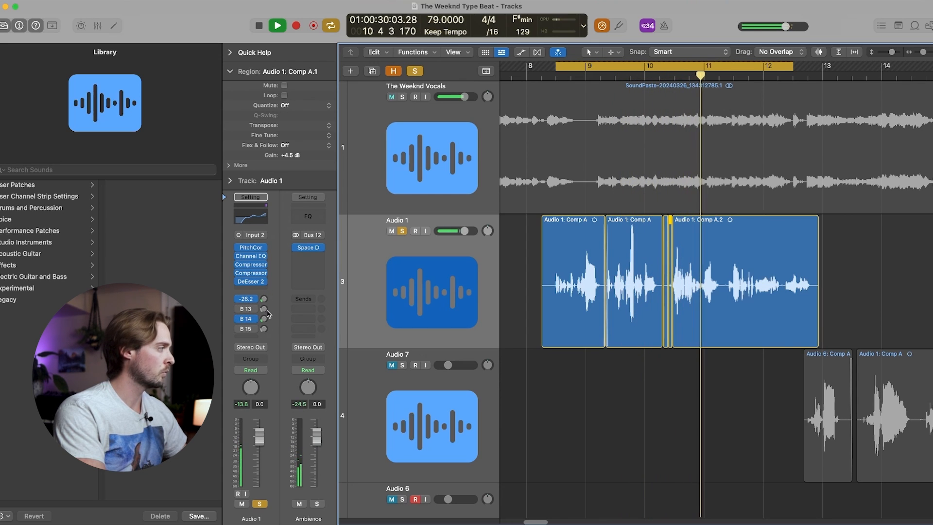
left_click(238, 309)
mouse_move(263, 310)
left_mouse_down()
mouse_move(270, 281)
mouse_move(271, 306)
left_mouse_up()
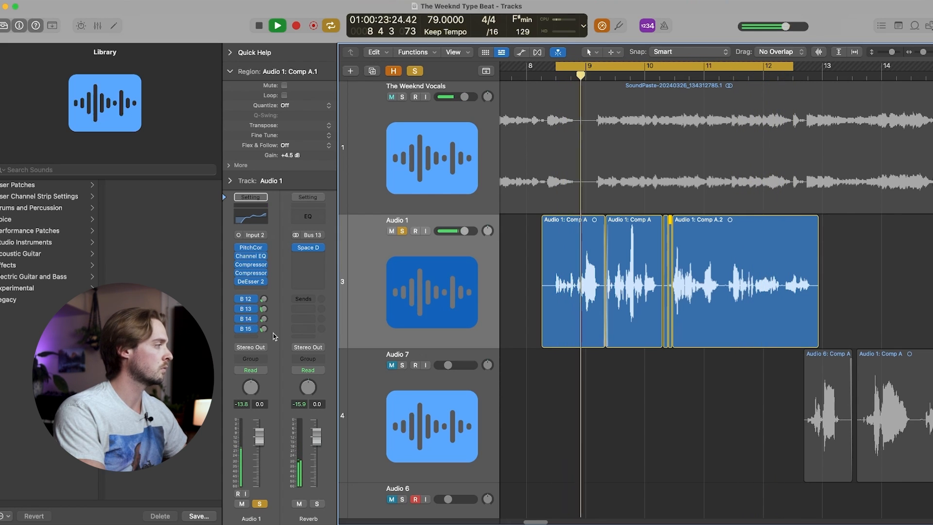
- Set the left delay note to 1/16 in the Stereo Delay on the Eight note Delay aux
left_click(264, 320)
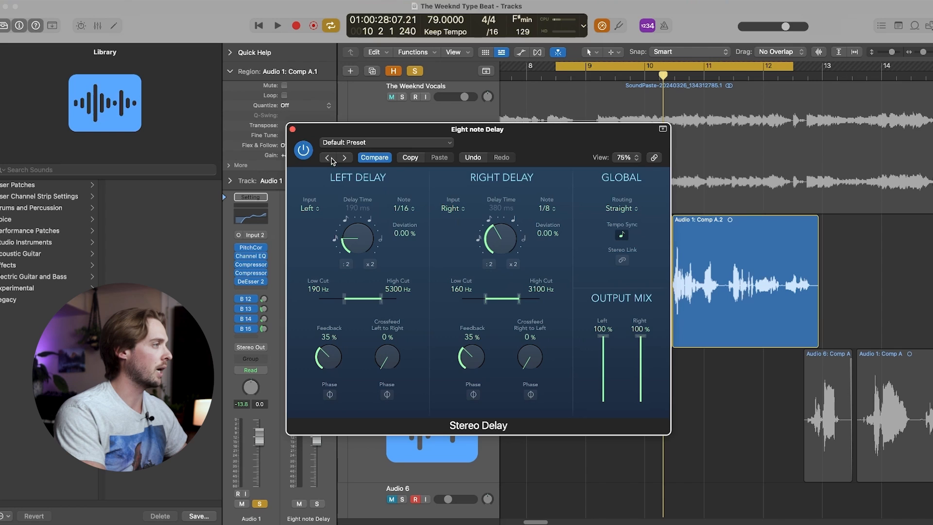
left_click(291, 129)
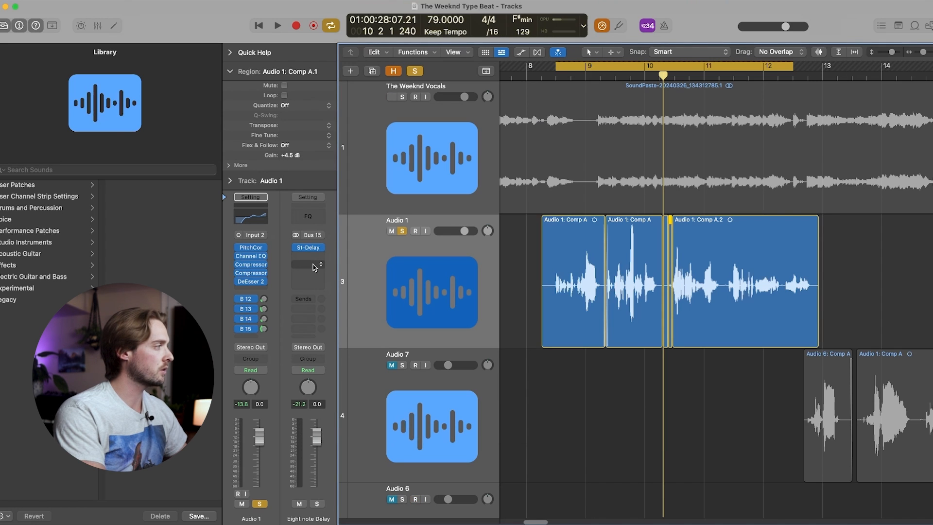
- Copy the Reverb aux's Space Designer below Stereo Delay on the Eight note Delay channel and set the copy's wet level to -8.0 dB
key("x")
scroll(776, 298, "right", 10)
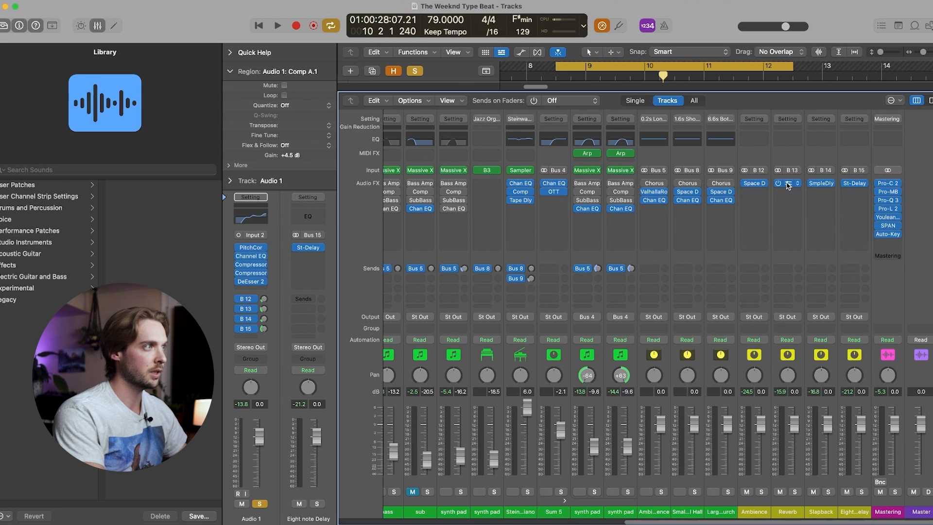
left_click_drag(787, 185, 856, 197)
left_click(855, 195)
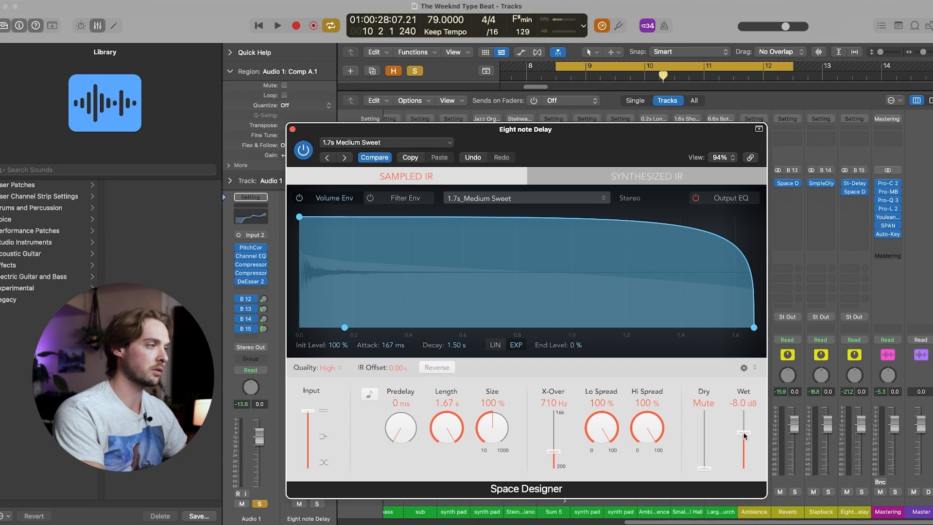
- During playback, band-limit the Eight note Delay's Stereo Delay to 190–3900 Hz on the left delay and 290–9400 Hz on the right delay
left_click(293, 130)
key("x")
key("space")
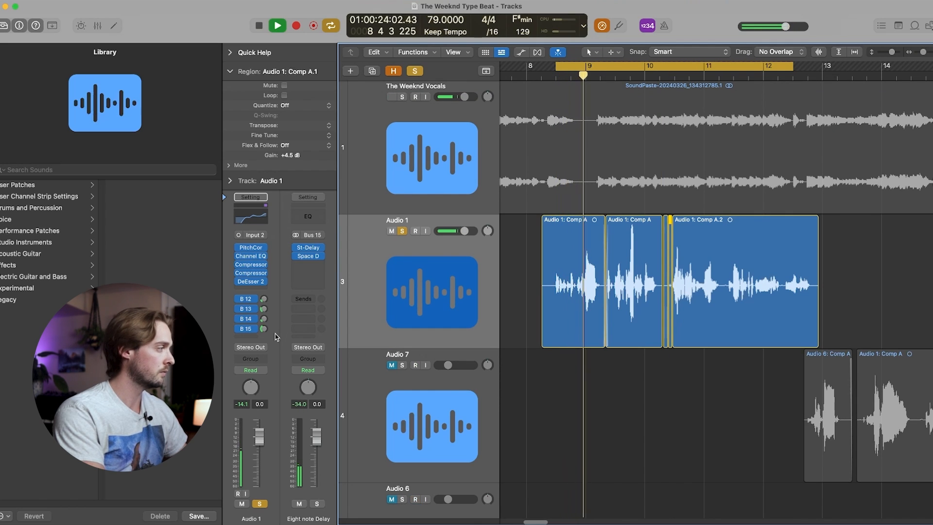
left_click(306, 248)
left_click_drag(525, 299, 532, 299)
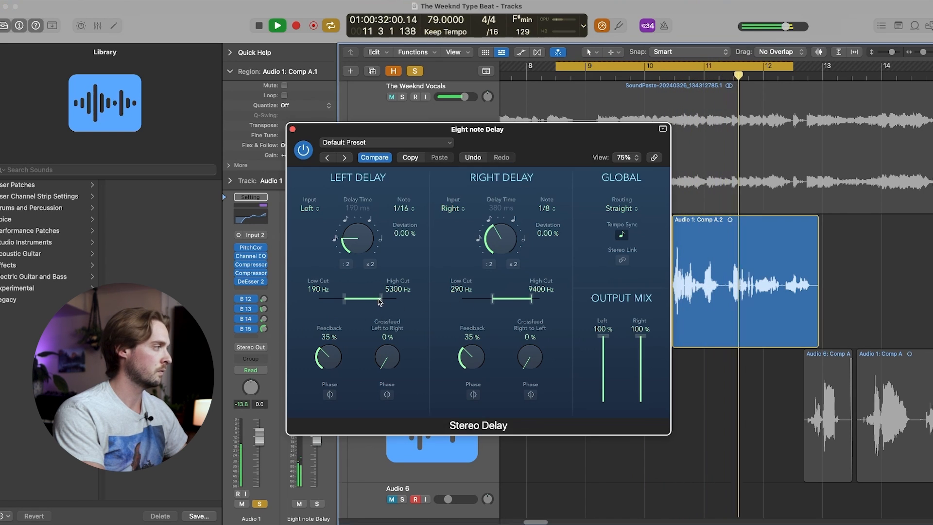
left_click_drag(380, 301, 376, 302)
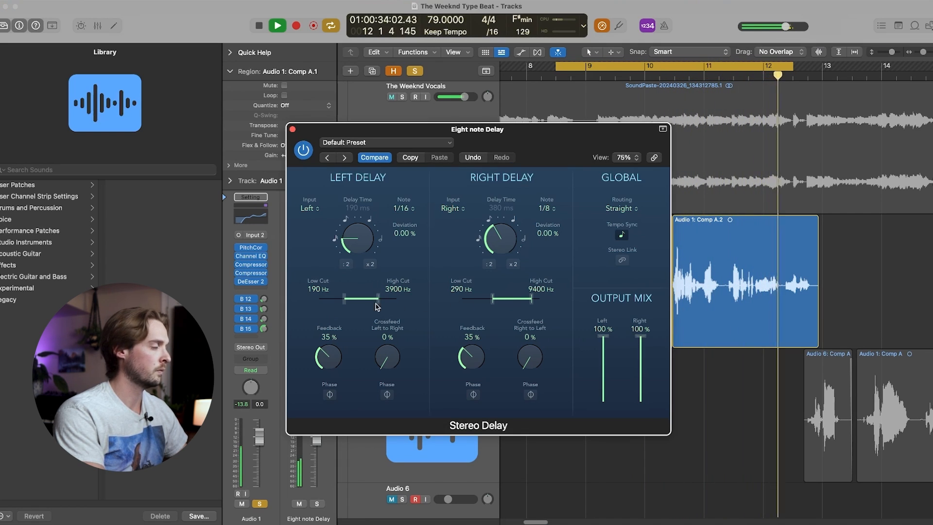
key("space")
- Set the Stereo Delay feedback to 46% left and 49% right, and shift the left delay's filter band to 390–7900 Hz
left_click_drag(473, 355, 477, 339)
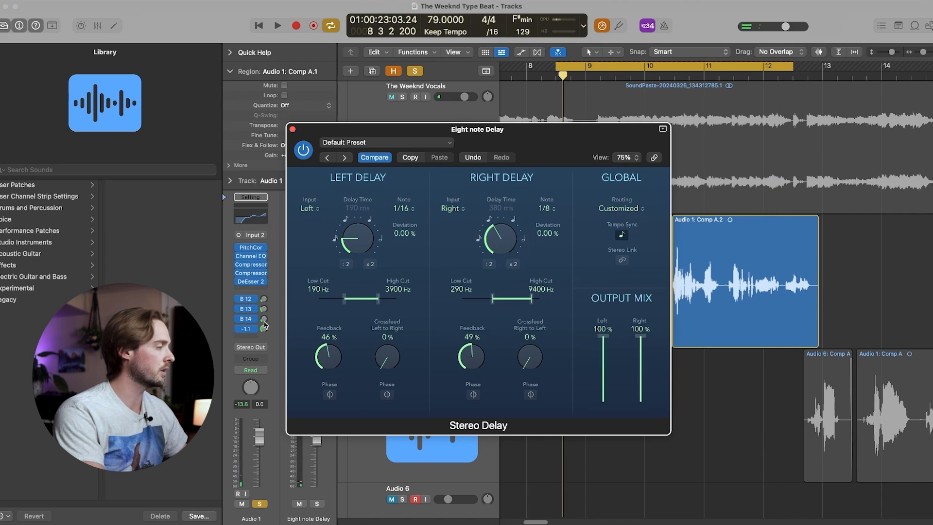
left_click_drag(353, 300, 365, 300)
key("space")
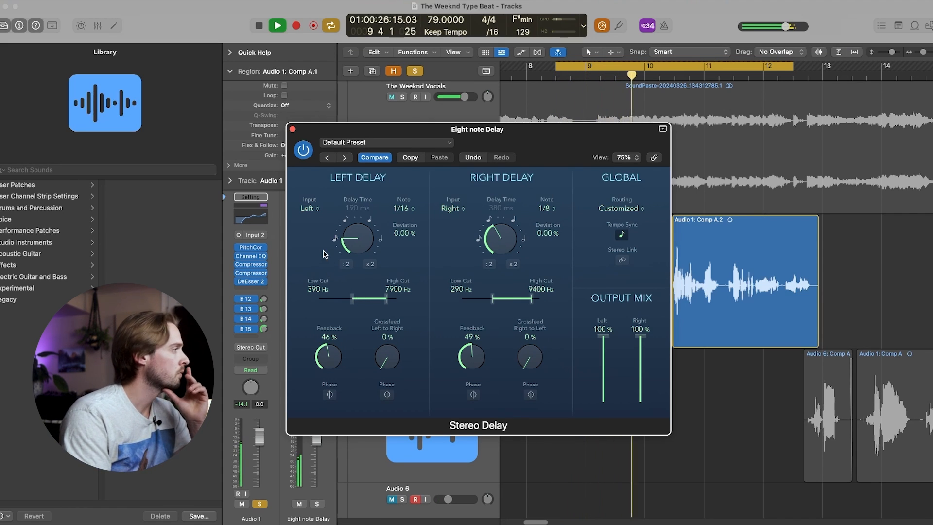
left_click(293, 129)
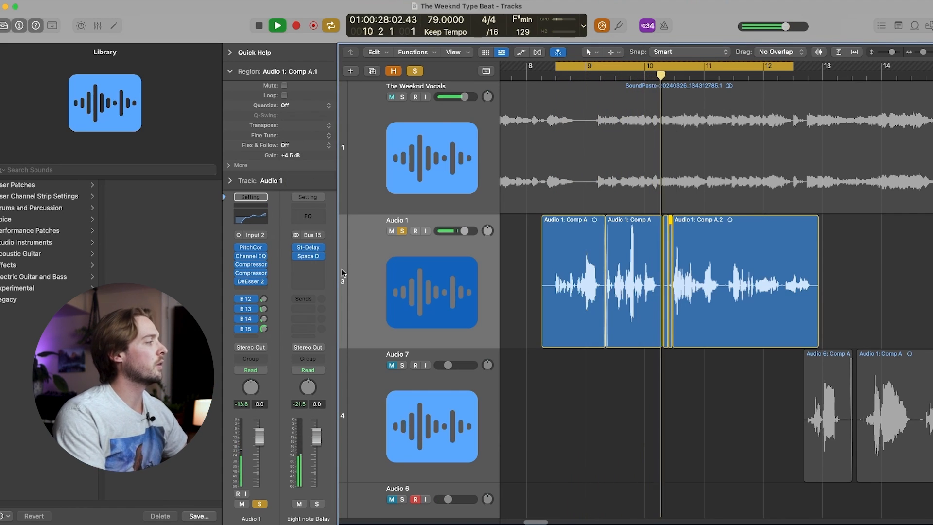
- Solo the Eight note Delay, set its Space Designer to dry 0.0 dB and wet -7.2 dB, and set Audio 1's send to it at about -8.5 dB
left_click(307, 257)
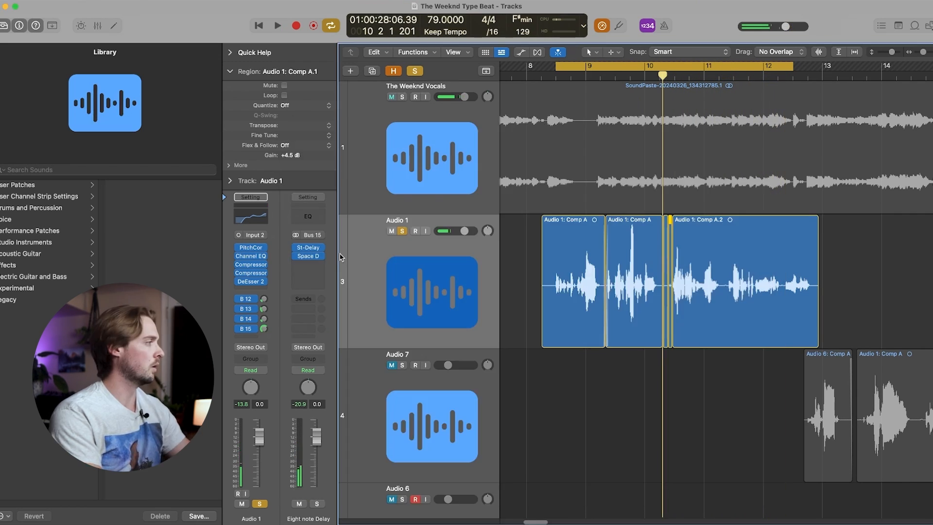
key("ctrl+s")
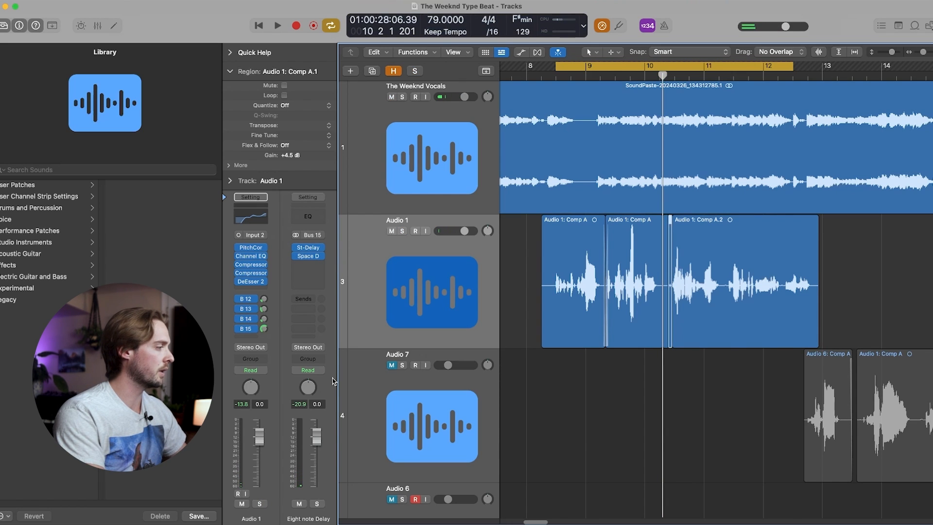
left_click(320, 504)
double_click(558, 79)
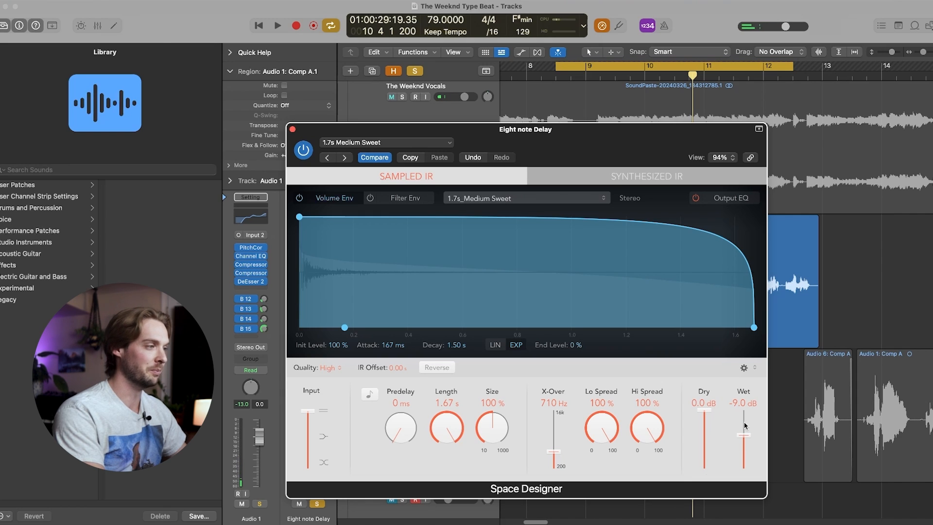
key("space")
left_click_drag(744, 437, 745, 431)
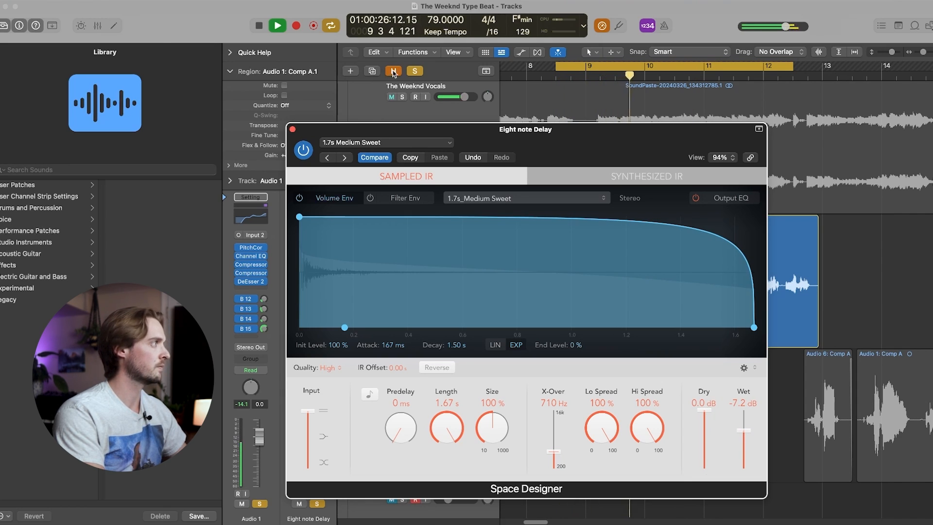
left_click(291, 128)
left_click_drag(256, 360, 265, 321)
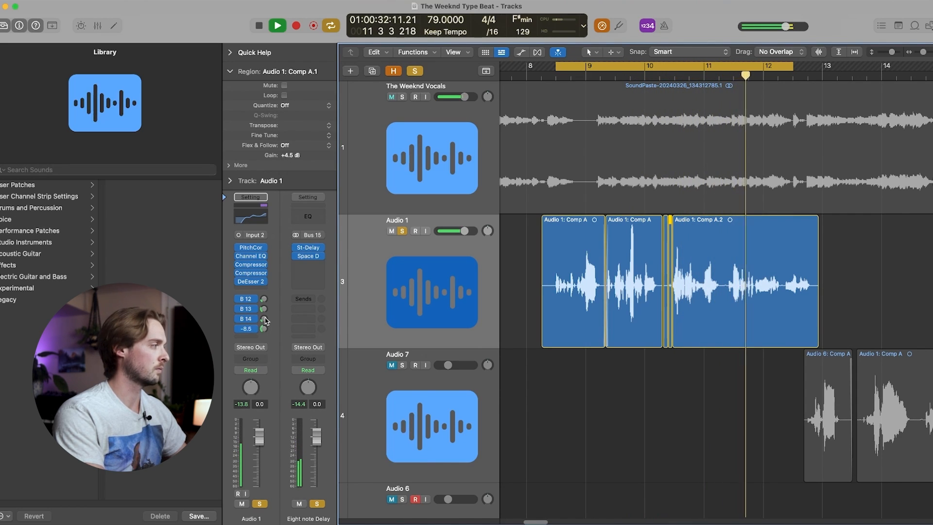
- Add a Channel EQ to the Eight note Delay with a 174 Hz low cut, a 4140 Hz high cut and a +3.6 dB boost at 2840 Hz
left_click(308, 216)
key("space")
left_click(316, 175)
left_click_drag(320, 190, 437, 204)
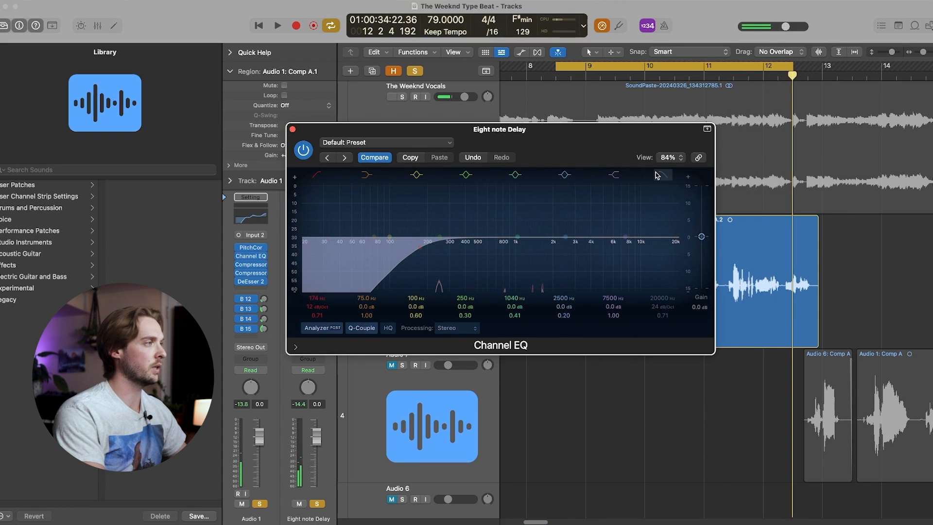
left_click(656, 175)
left_click_drag(673, 239, 594, 238)
left_click_drag(566, 237, 577, 226)
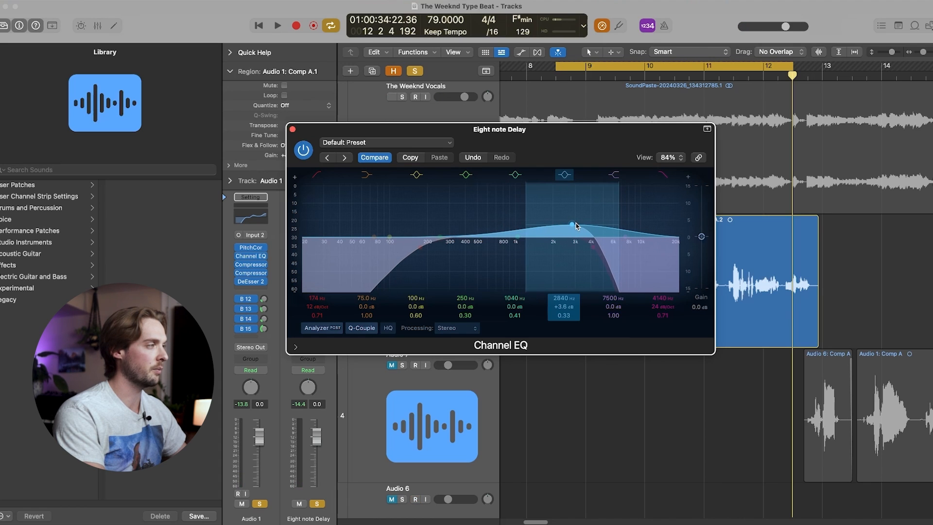
key("space")
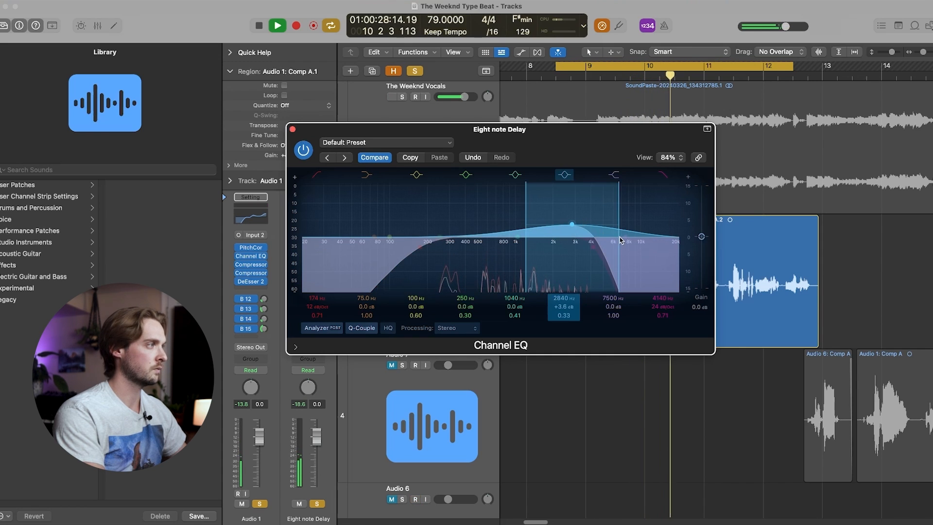
- Add a -5.1 dB cut at 484 Hz in the Eight note Delay's Channel EQ and audition it
left_click(293, 129)
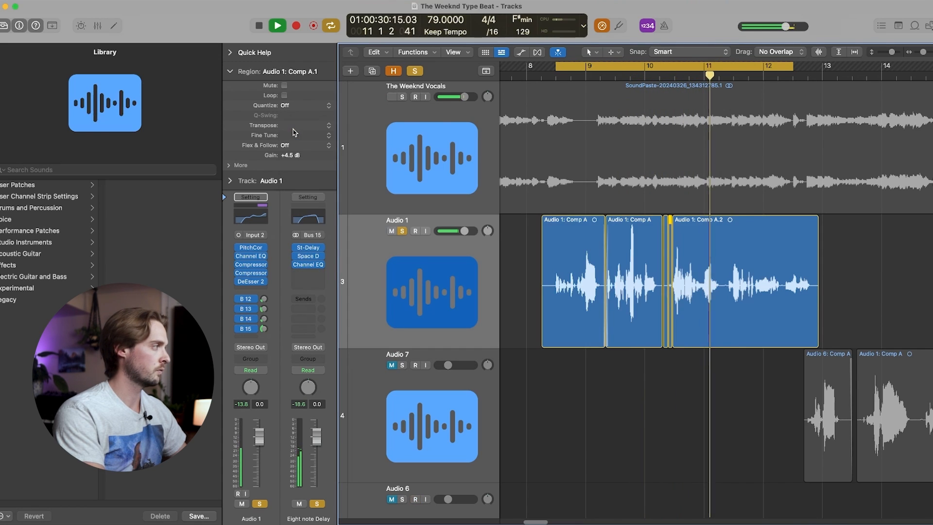
key("space")
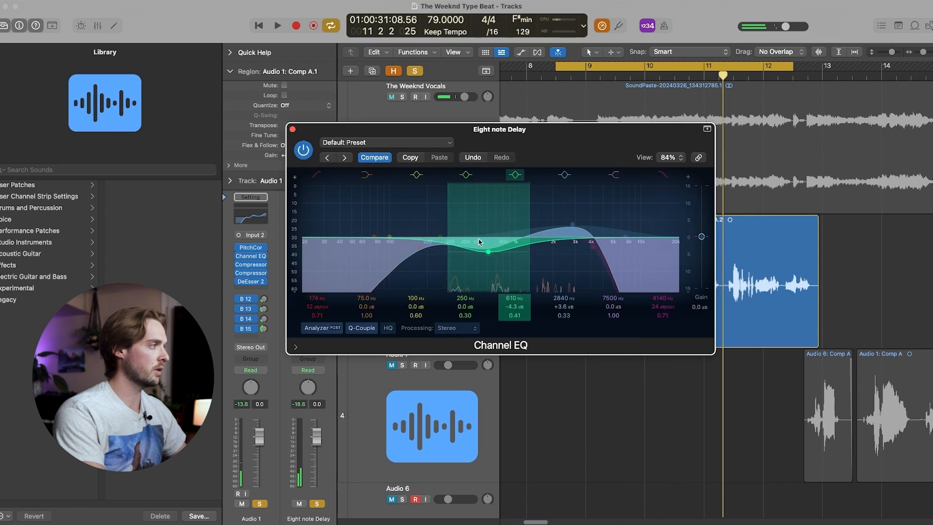
left_click_drag(479, 242, 467, 244)
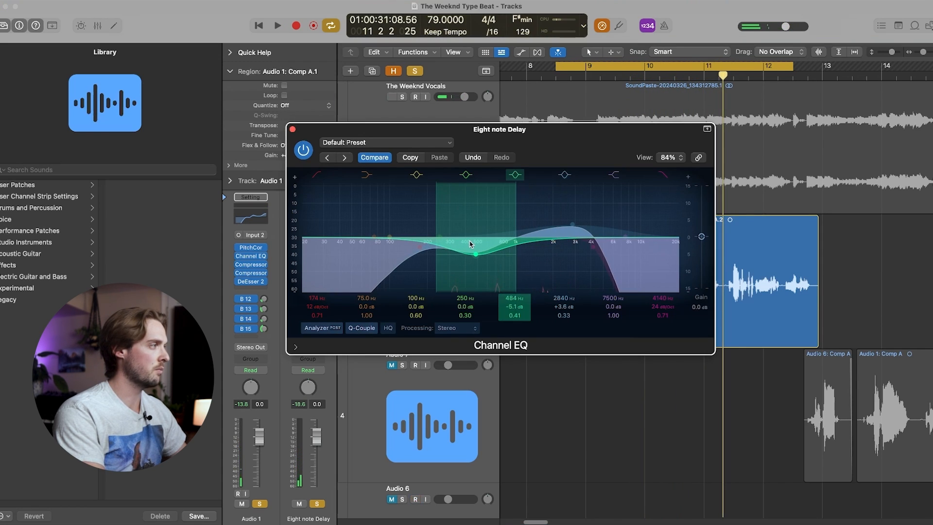
key("space")
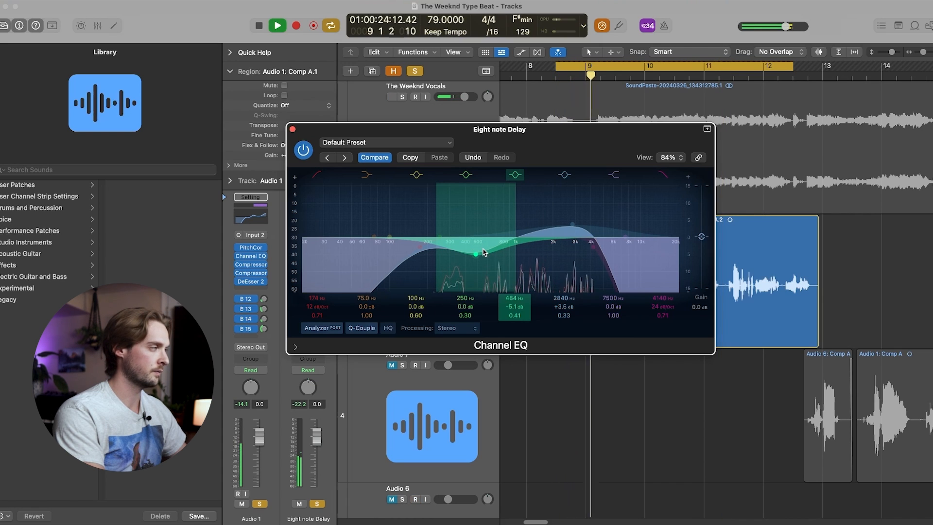
left_click_drag(614, 281, 642, 272)
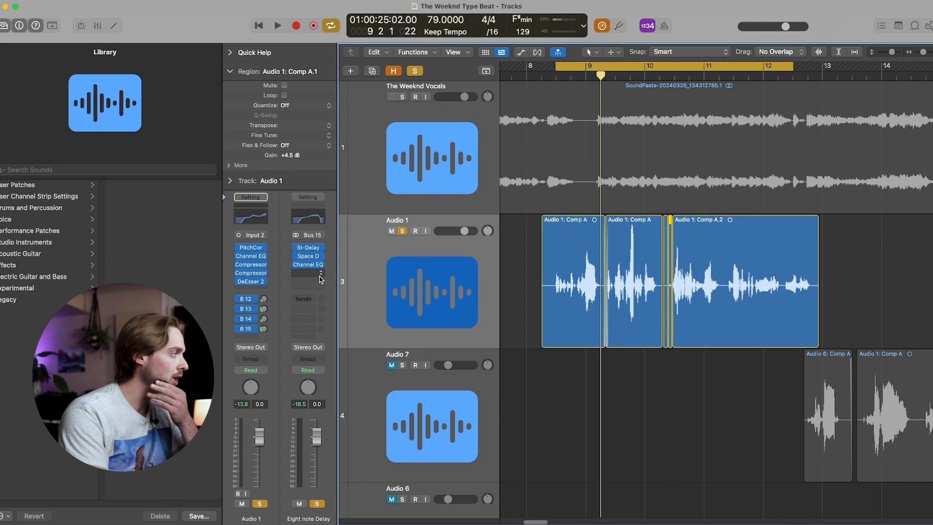
- Insert a Compressor after the Channel EQ on the Eight note Delay, side-chain it to Audio 1 with auto gain off, and audition the ducking
left_click(321, 278)
left_click(325, 212)
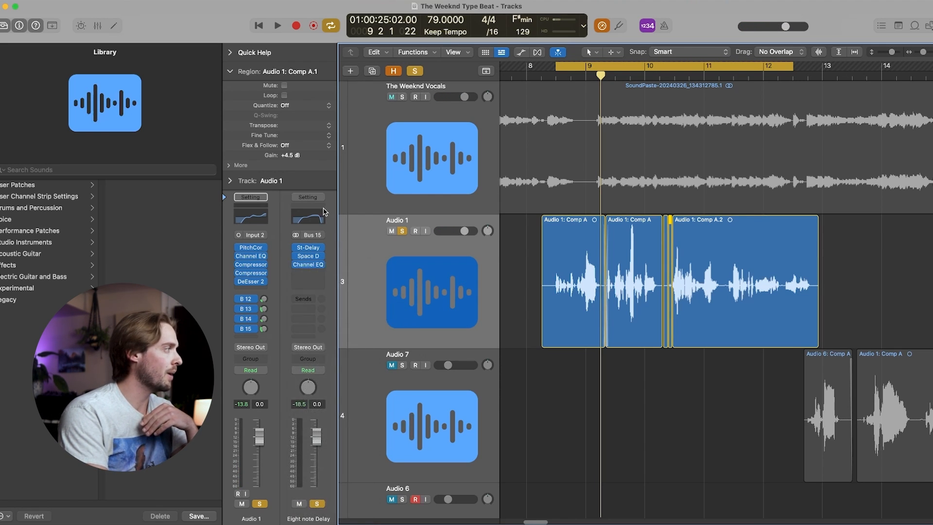
left_click(610, 143)
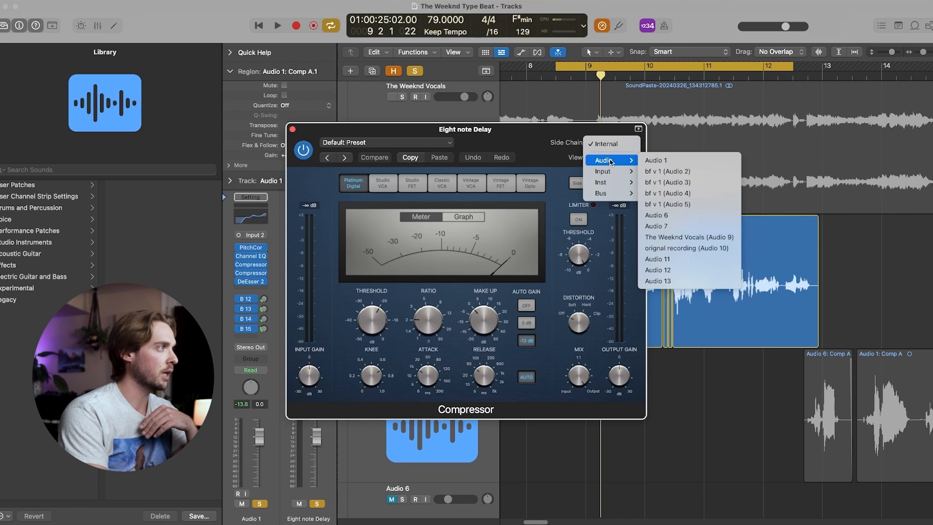
left_click_drag(481, 140, 645, 139)
left_click(746, 141)
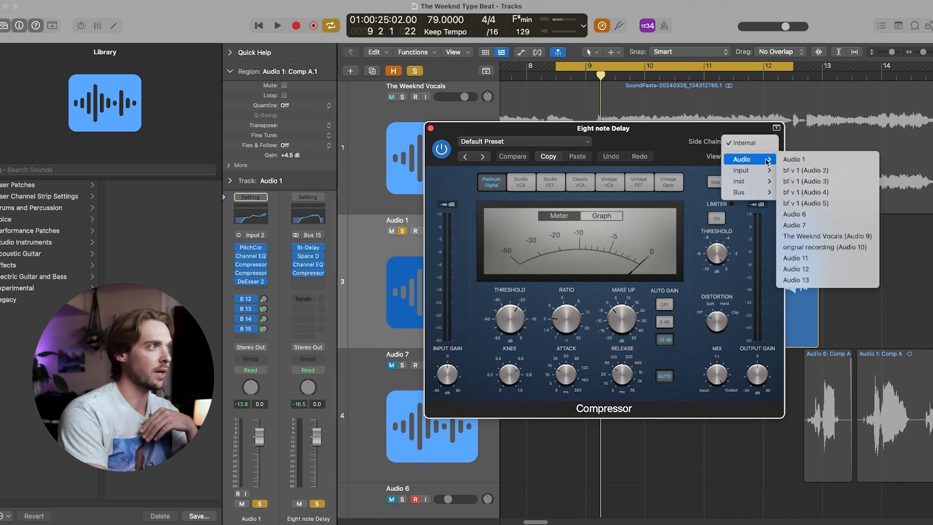
left_click(793, 159)
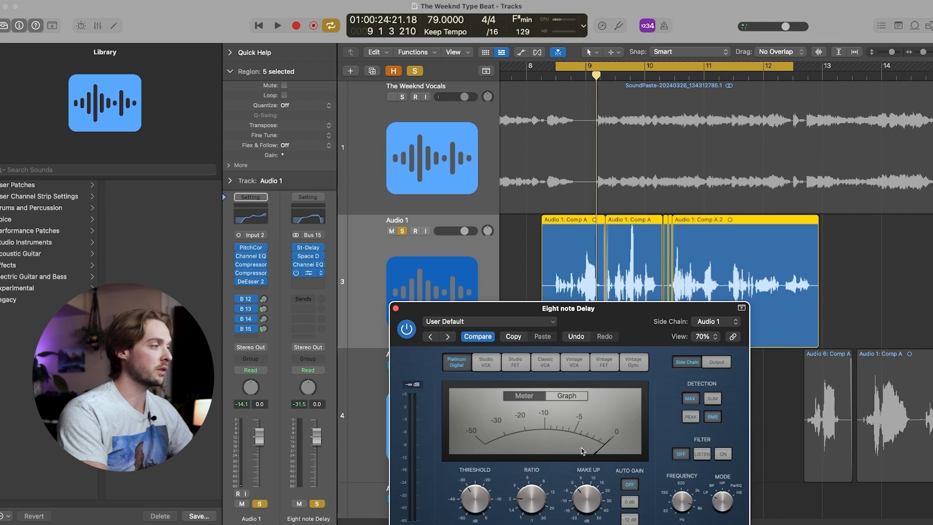
left_click_drag(643, 322, 632, 239)
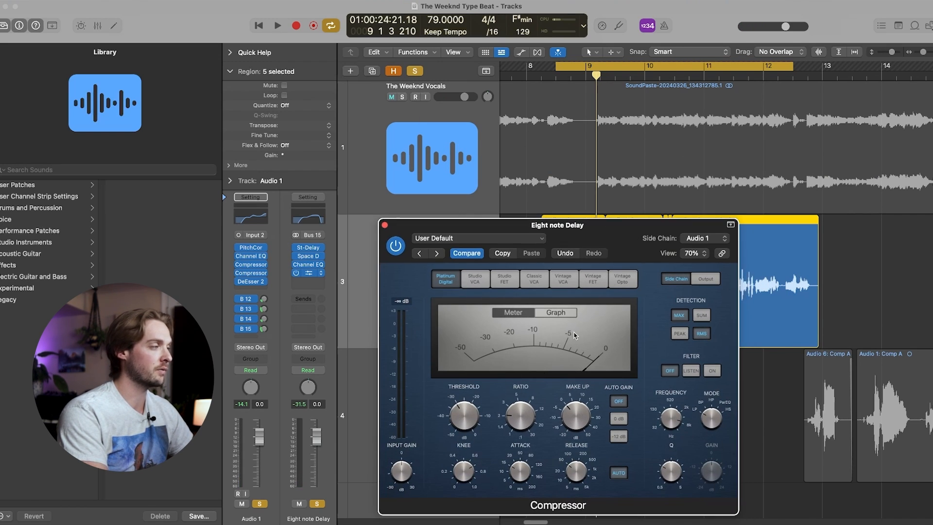
key("space")
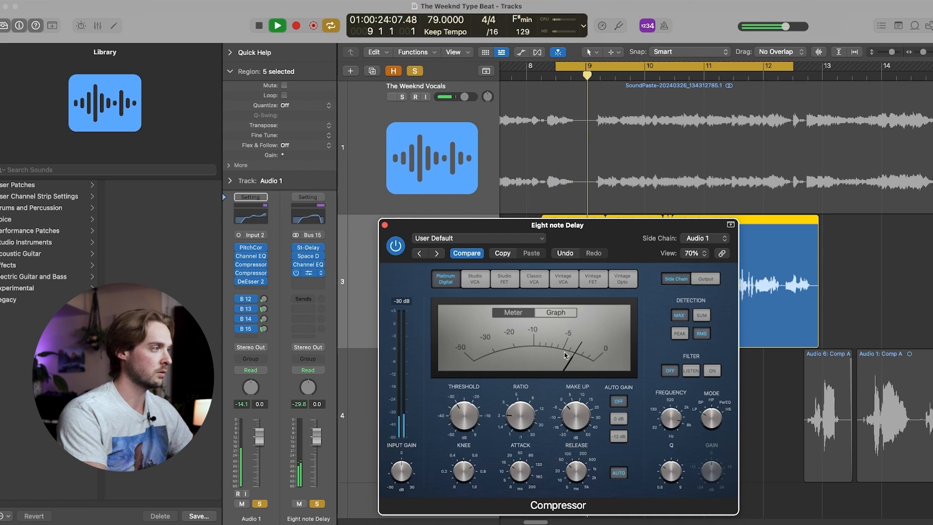
mouse_move(467, 414)
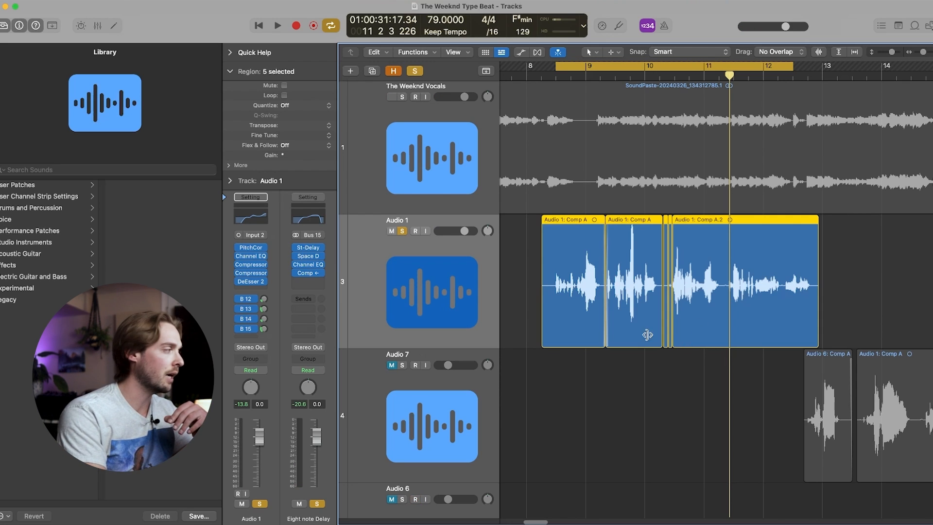
- Insert an Enveloper above Stereo Delay on the Eight note Delay with attack gain -100% and attack time 13.0 ms, and audition it
left_click(308, 282)
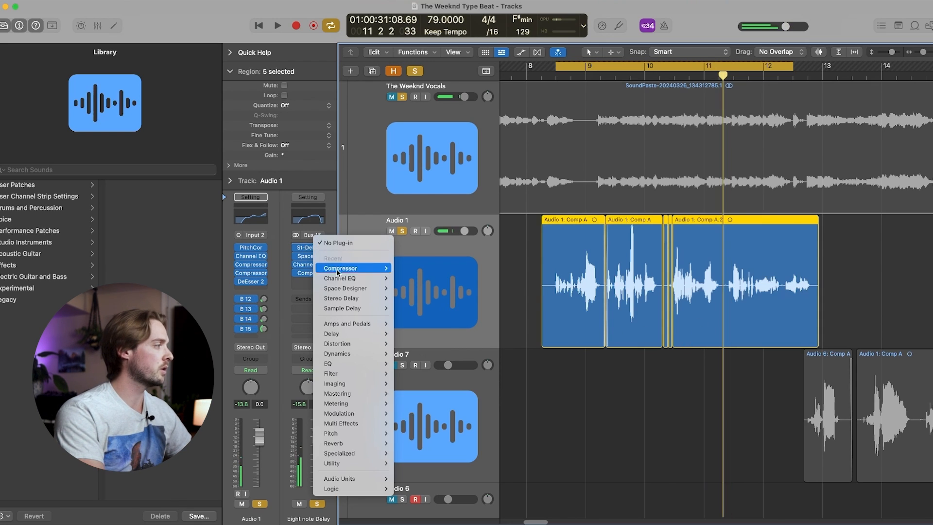
mouse_move(365, 334)
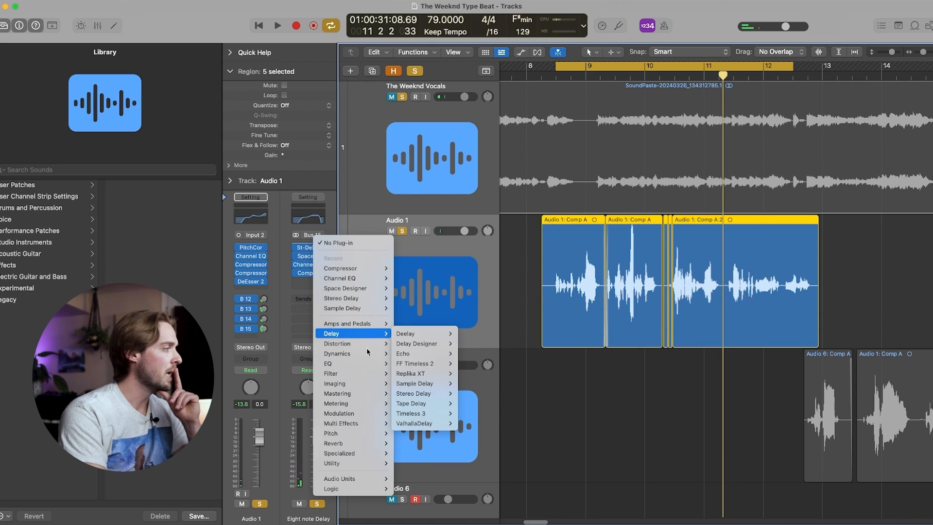
mouse_move(361, 353)
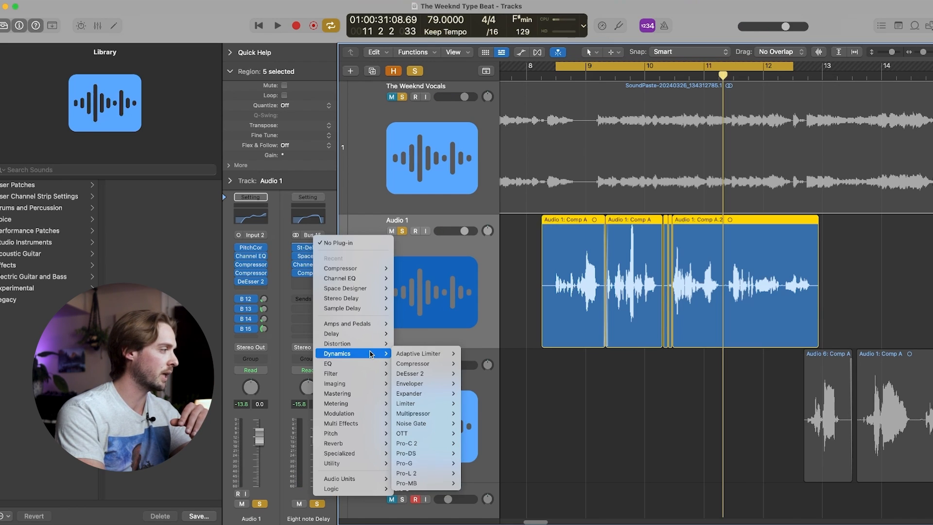
mouse_move(446, 392)
mouse_move(410, 384)
left_click(469, 383)
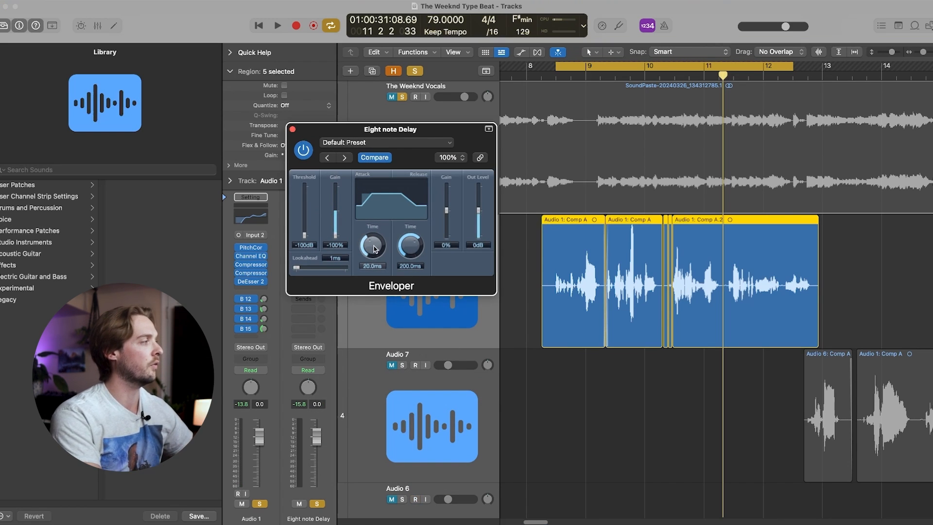
left_click(659, 76)
key("space")
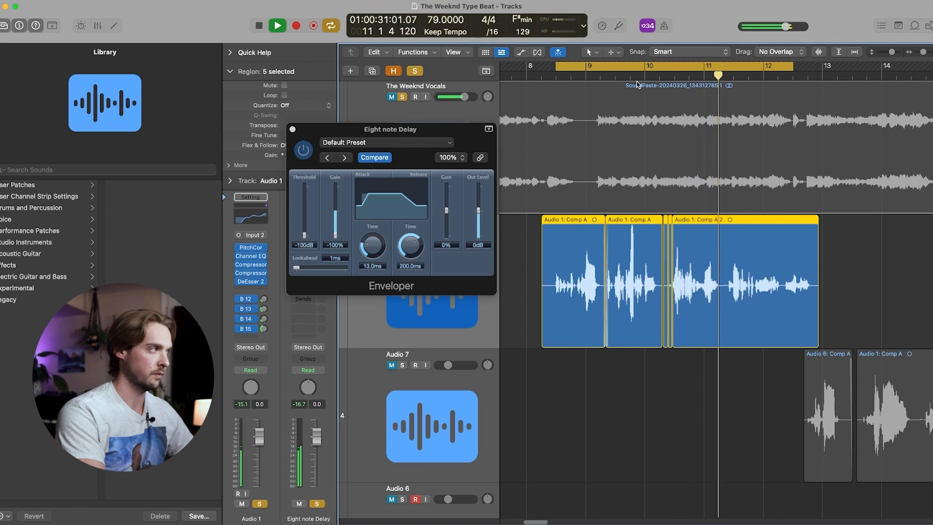
left_click(292, 129)
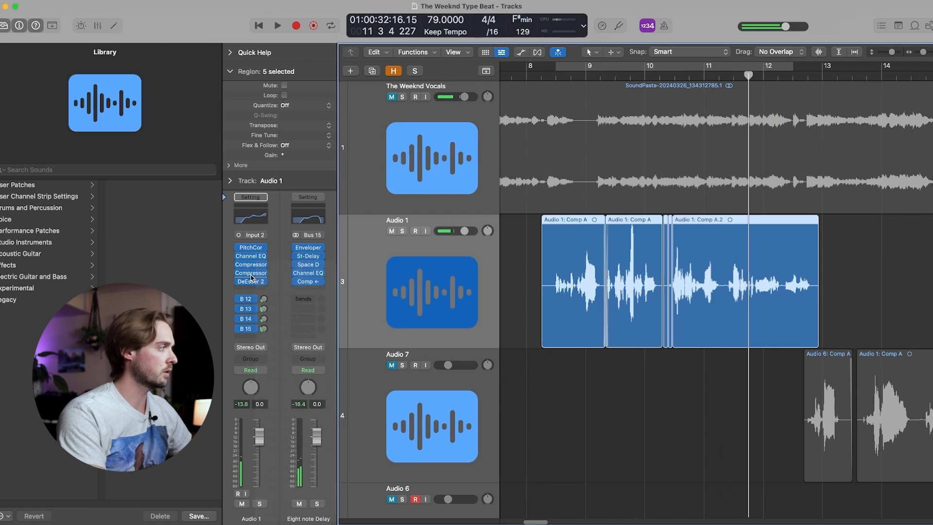
- Check the settings of Audio 1's second Compressor and place a copy of it below DeEsser 2
left_click(251, 273)
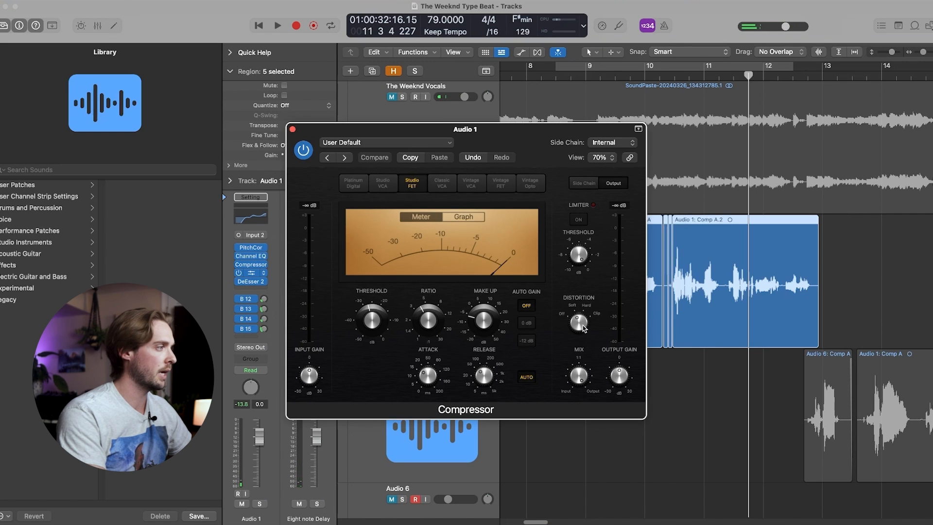
left_click(293, 130)
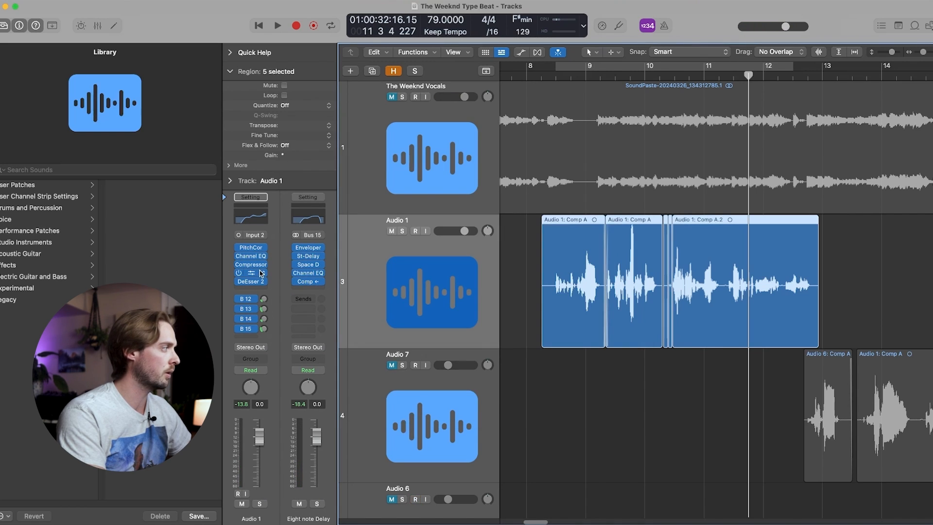
left_click_drag(252, 289, 253, 292)
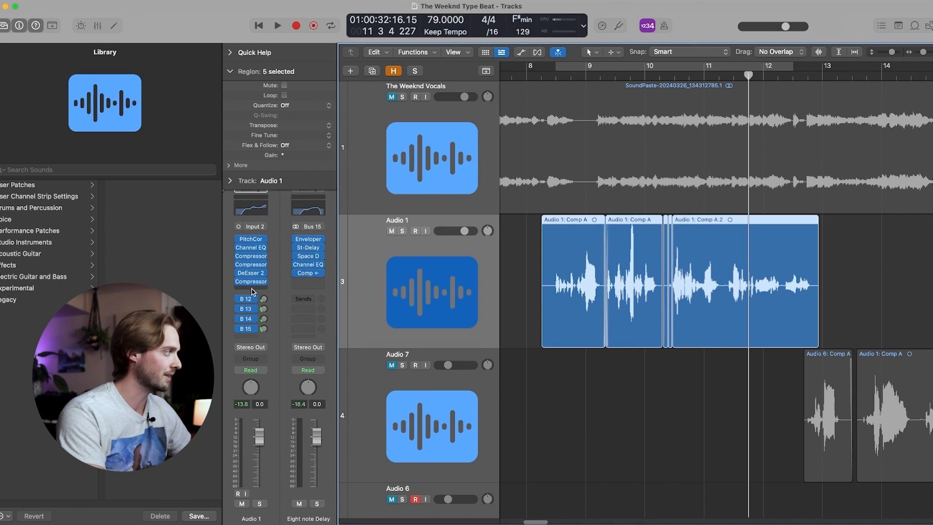
- Set the make-up gain of Audio 1's third Compressor to 2.0 dB while auditioning playback
left_click(252, 282)
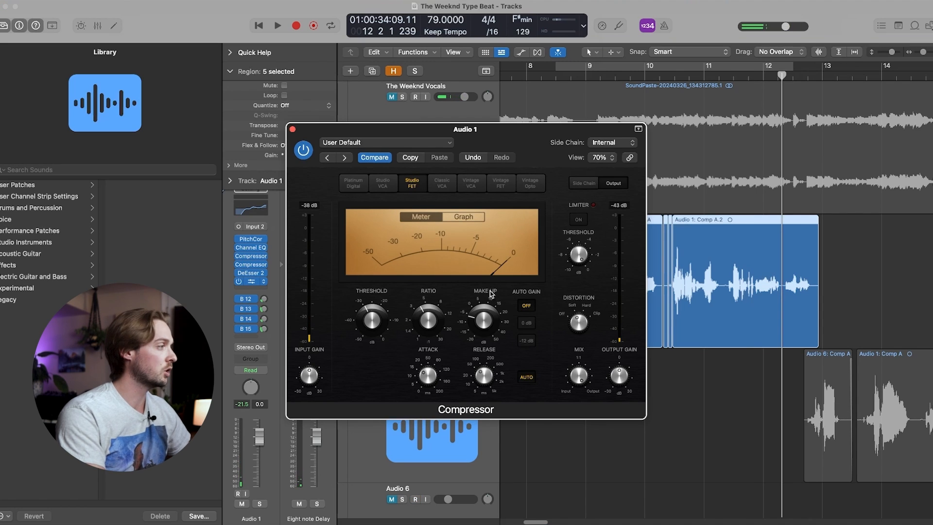
key("space")
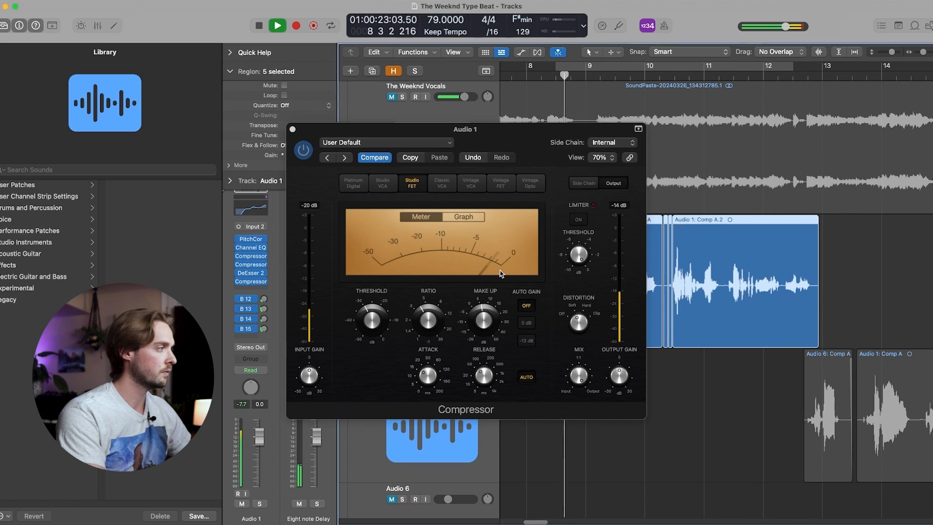
left_click(486, 312)
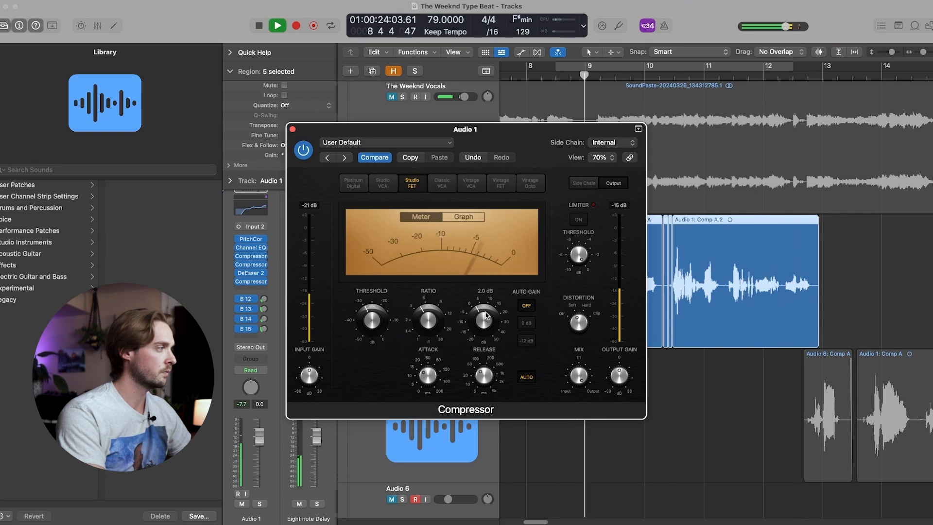
left_click_drag(486, 311, 486, 315)
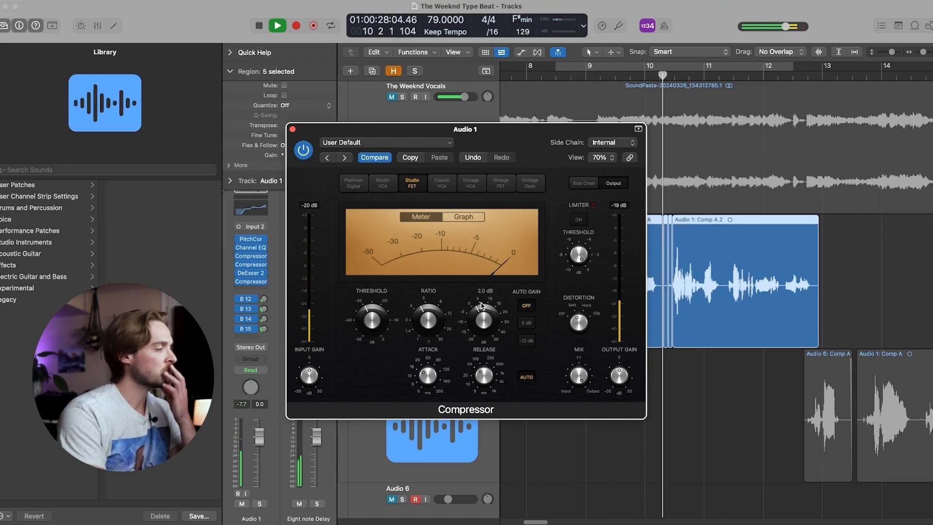
- Raise Audio 1's Bus 15 send to the Eight note Delay during playback and close the Compressor window
left_click(267, 331)
left_click_drag(267, 331, 272, 299)
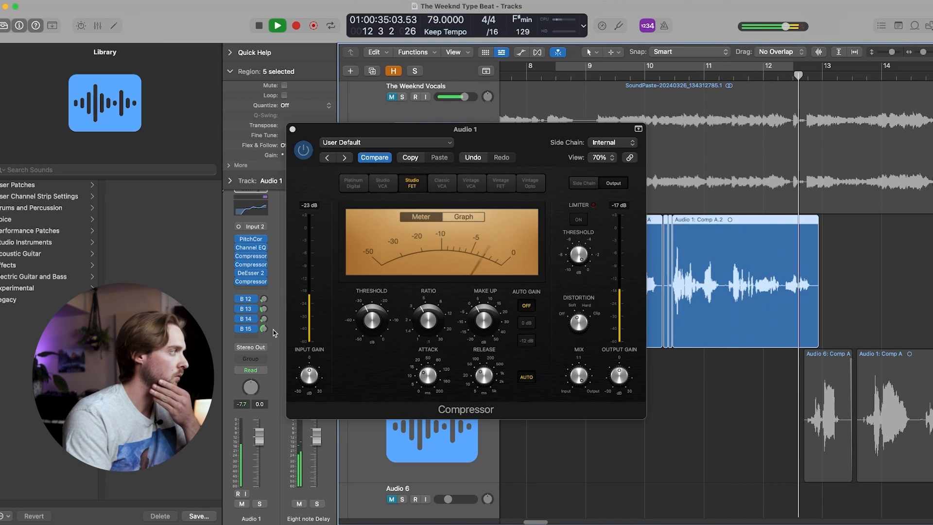
left_click(292, 129)
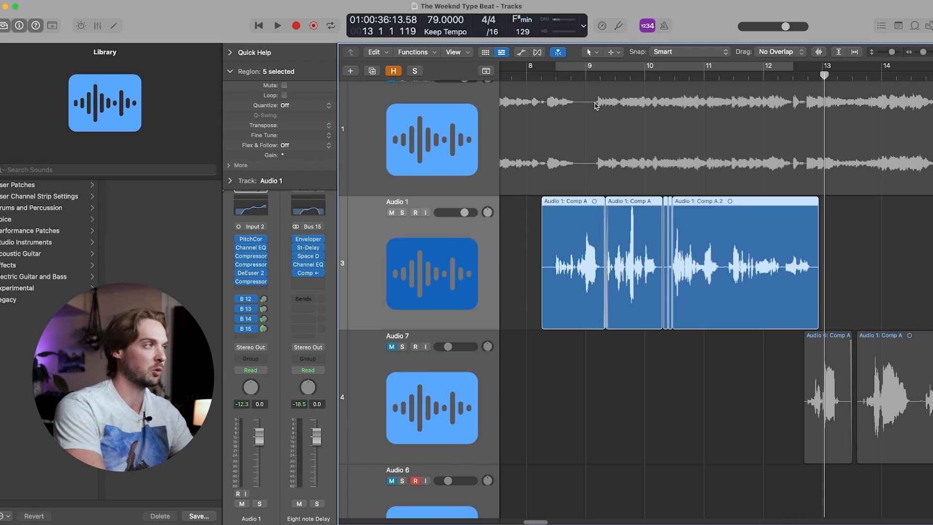
- Insert a Mono->Stereo Flanger after the third Compressor on Audio 1
scroll(671, 319, "down", 1)
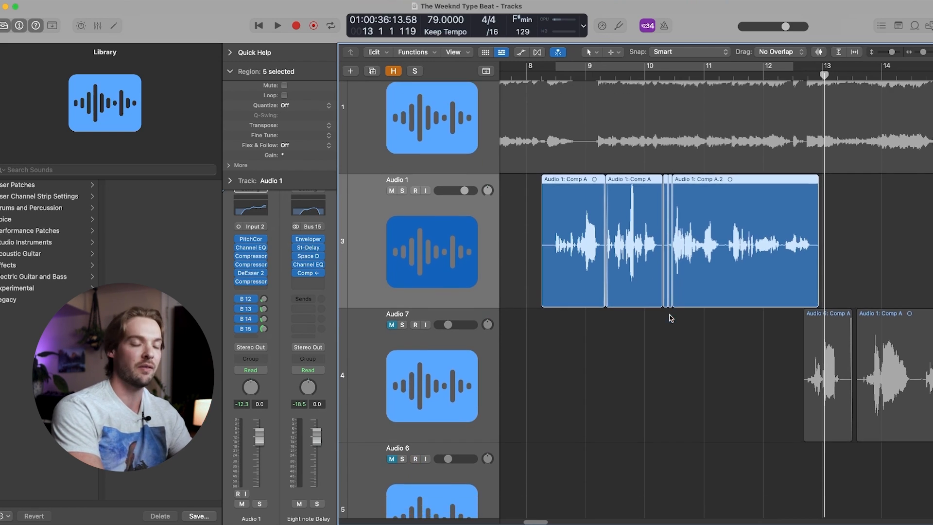
scroll(671, 319, "down", 2)
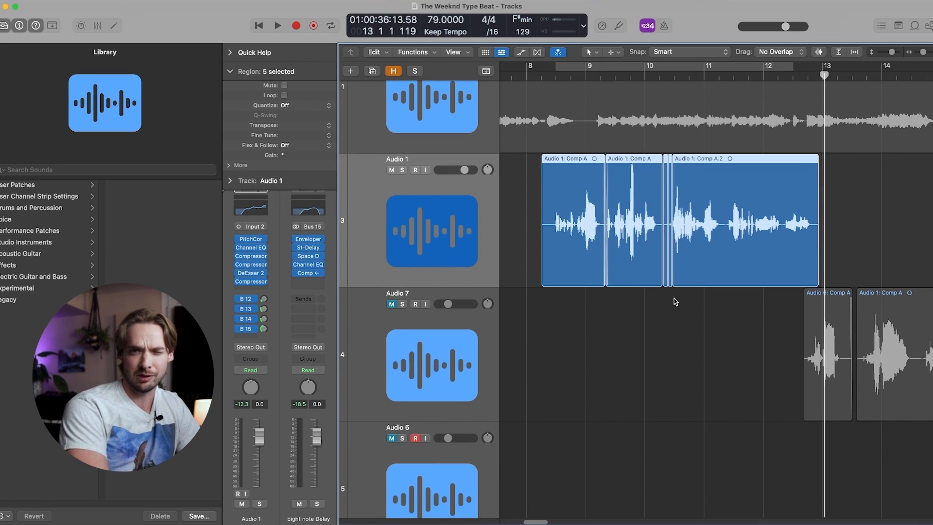
left_click(251, 290)
mouse_move(287, 384)
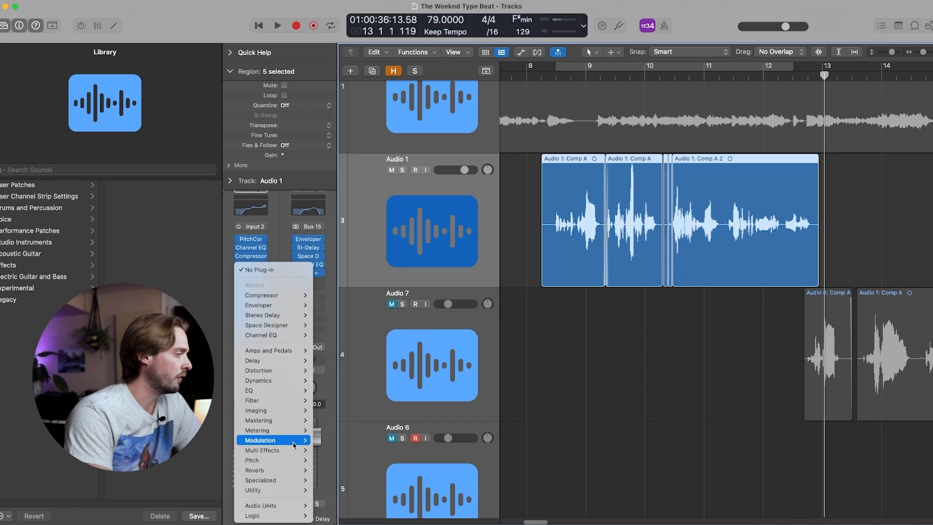
mouse_move(295, 441)
mouse_move(356, 440)
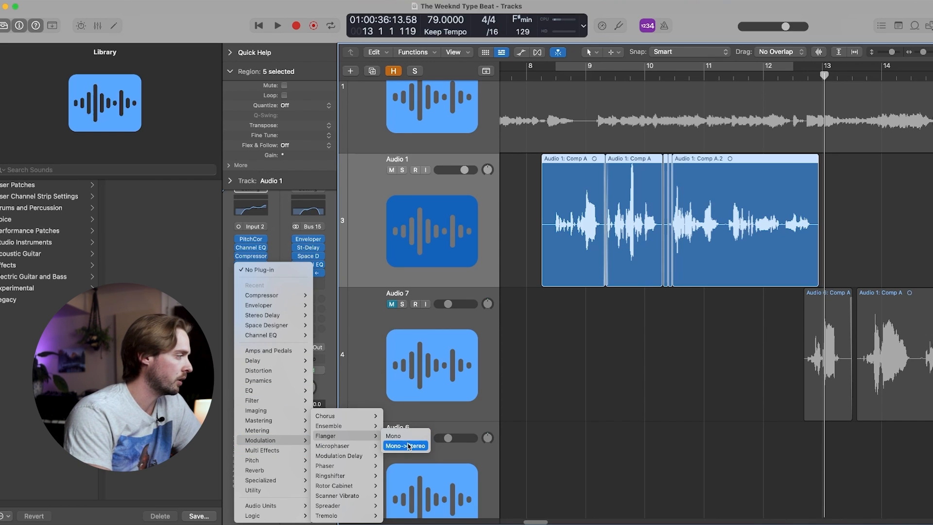
left_click(407, 446)
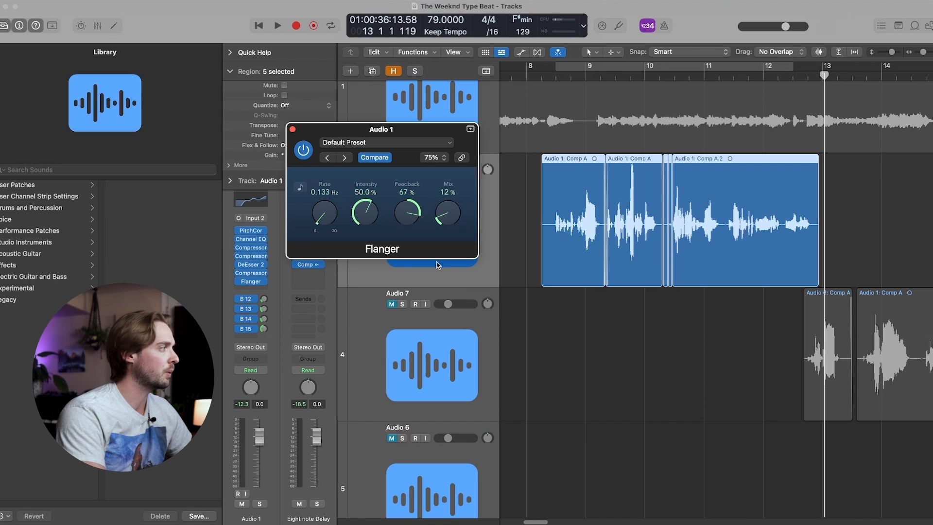
- Solo Audio 1 and audition different Flanger mix amounts, including 3%, and close the plug-in window
left_click_drag(416, 127, 503, 328)
key("space")
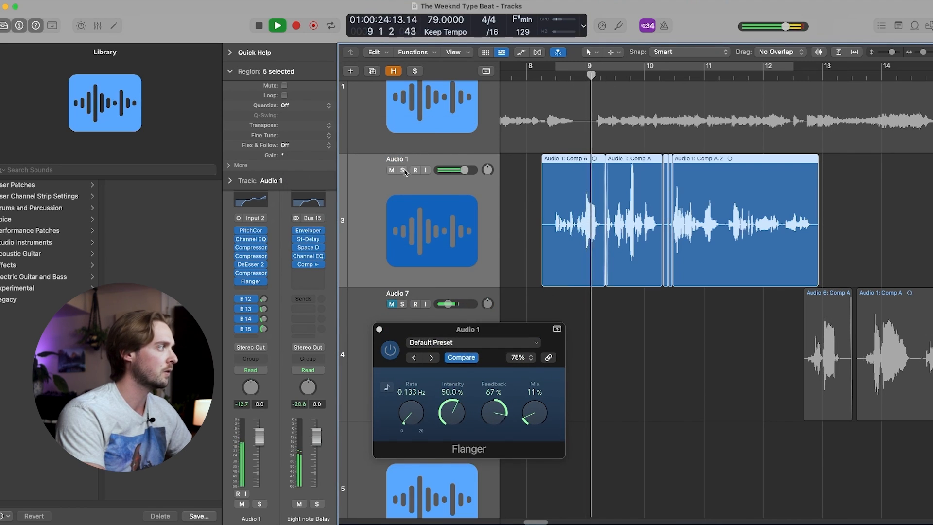
key("s")
left_click_drag(535, 412, 540, 423)
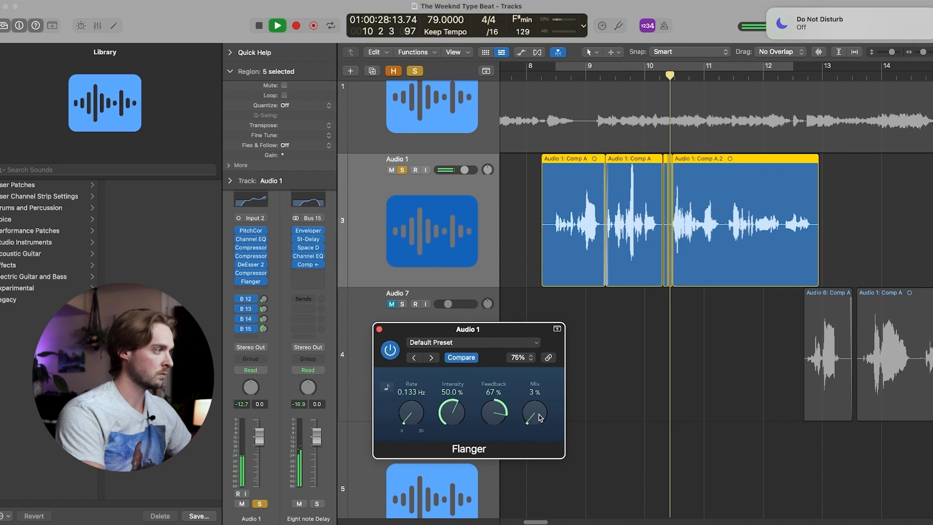
left_click_drag(540, 422, 540, 418)
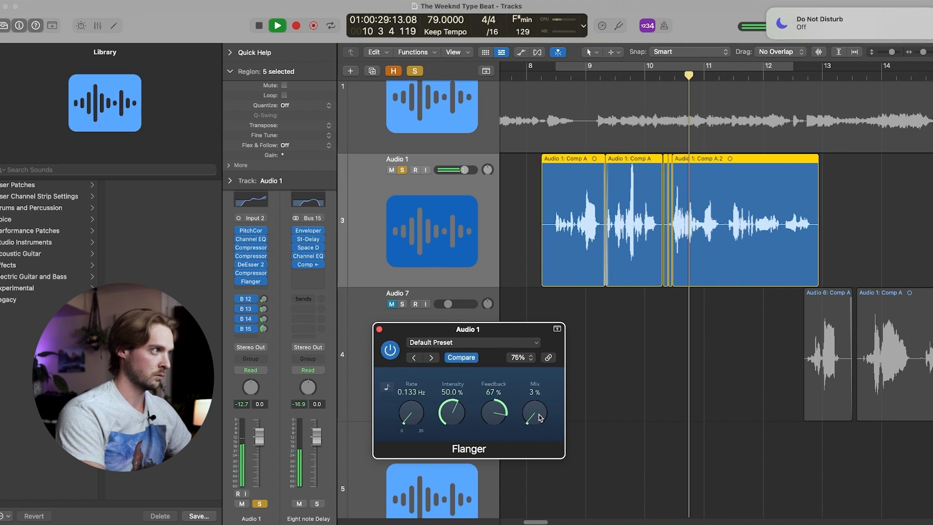
left_click_drag(538, 411, 538, 354)
left_click_drag(540, 435, 533, 473)
left_click(379, 329)
key("space")
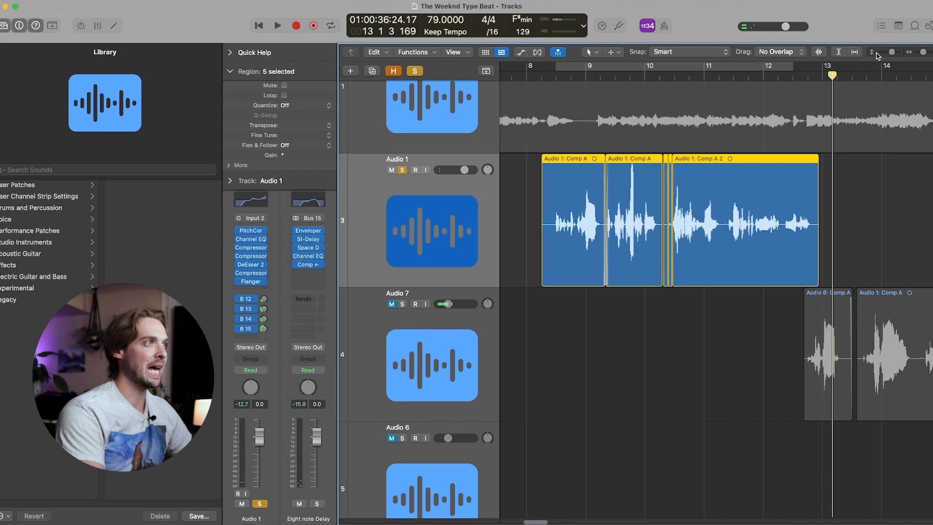
- Play the vocal from about bar 8 and adjust Audio 1's Bus 13 send to the Reverb
left_click_drag(893, 52, 921, 52)
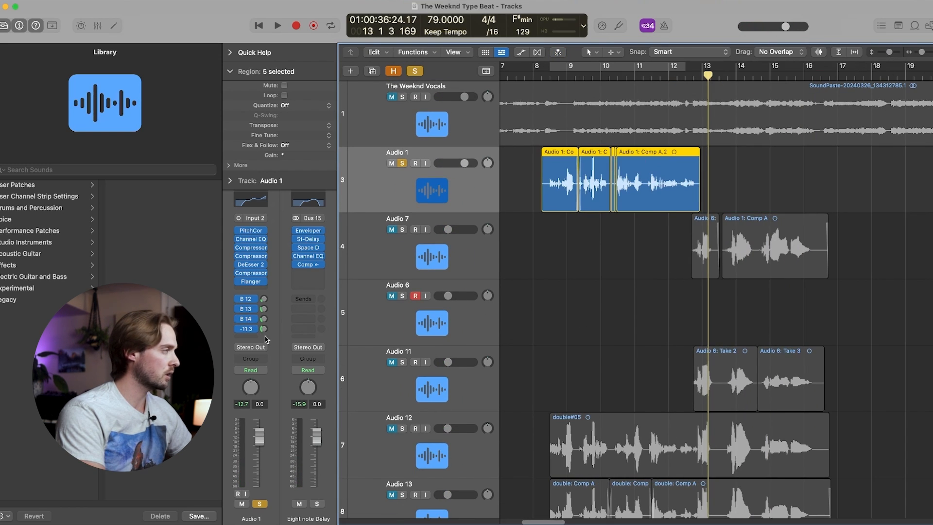
left_click(553, 76)
key("space")
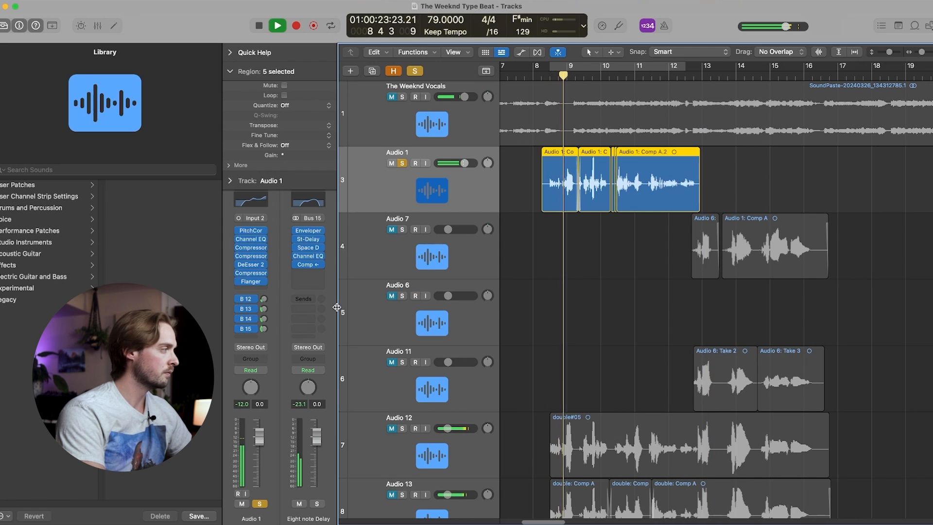
left_click(263, 309)
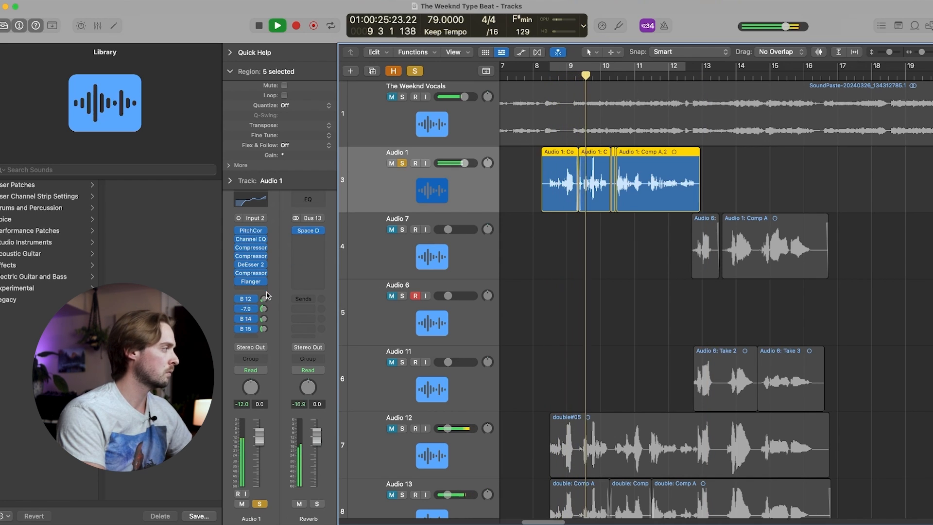
left_click_drag(265, 311, 265, 319)
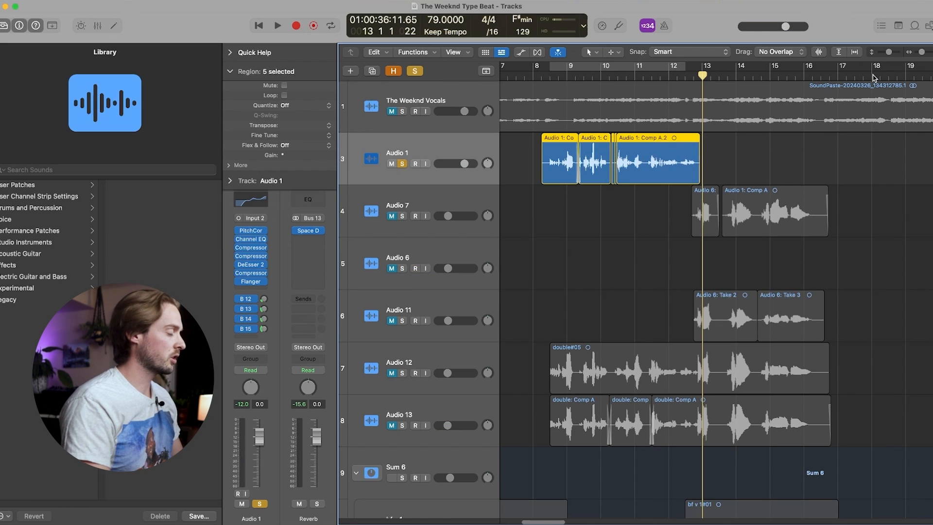
- Copy Audio 1's channel strip setting and paste it onto Audio 7, Audio 6, Audio 11, Audio 12 and Audio 13
key("alt+super+c")
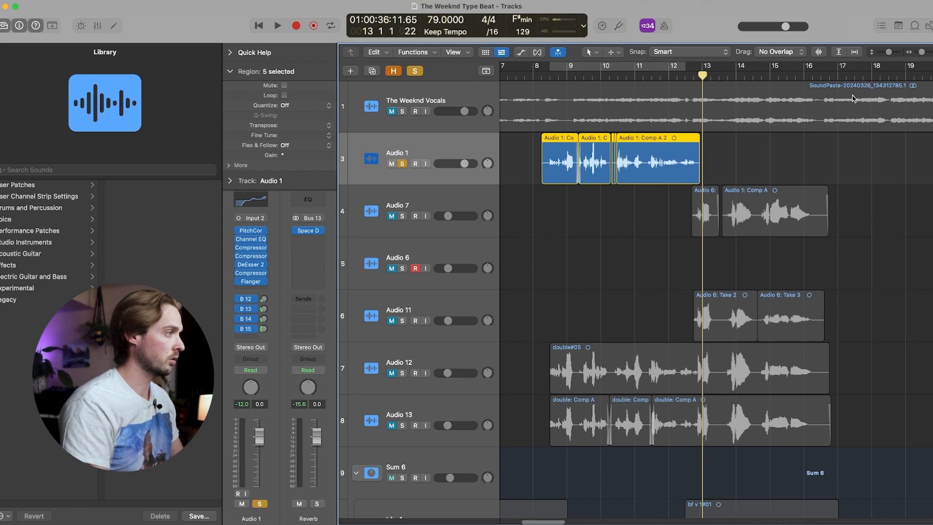
key("x")
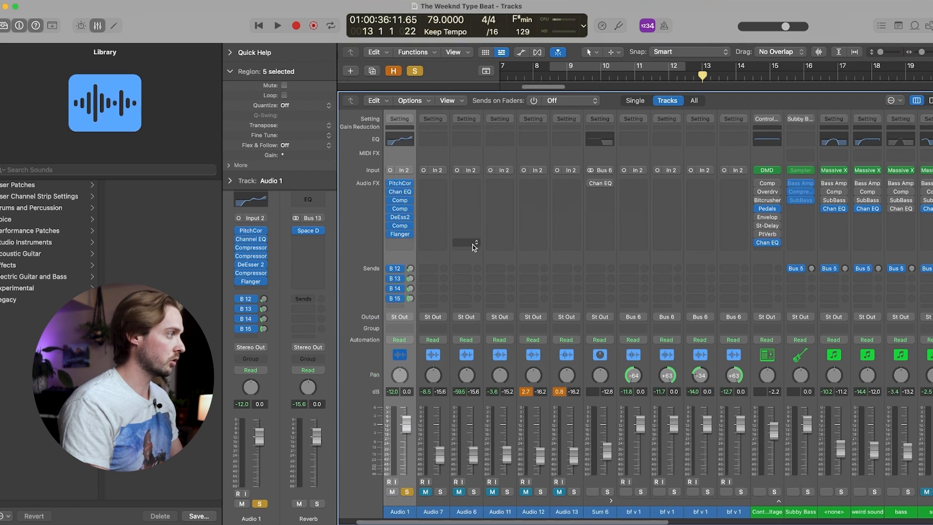
scroll(474, 246, "left", 2)
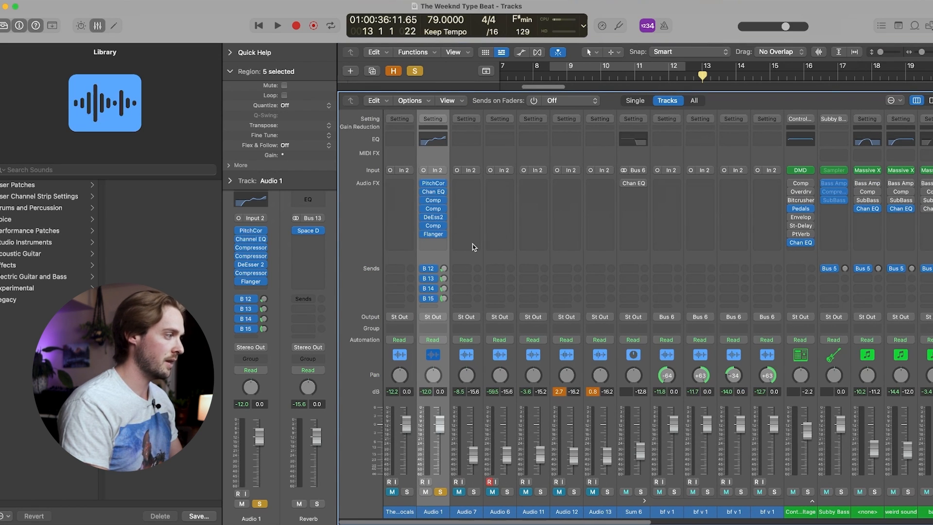
left_click(467, 155)
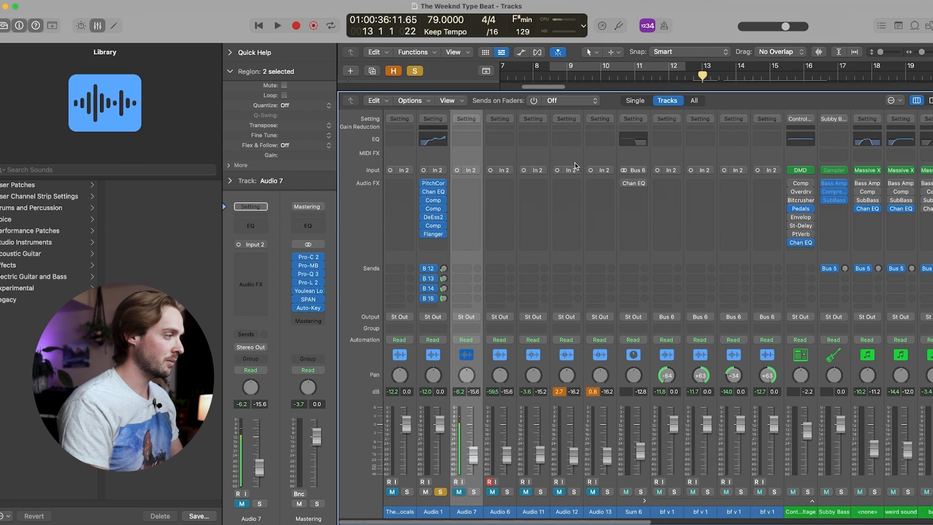
left_click(610, 164, "shift")
key("alt+super+v")
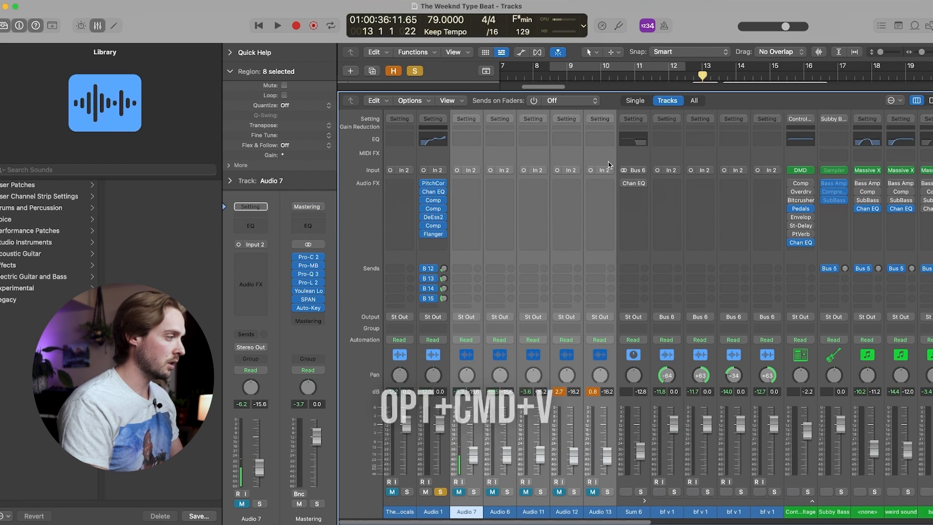
key("x")
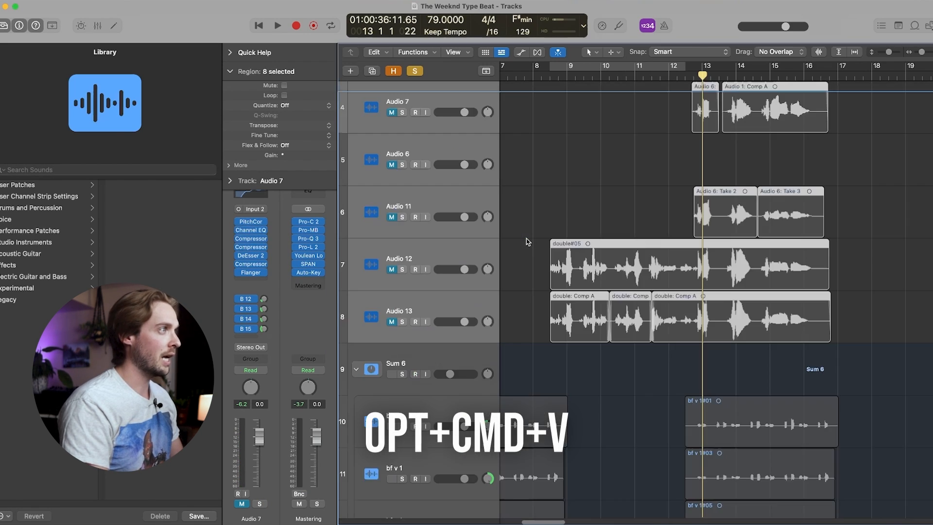
- Pan Audio 12 to -64 and Audio 13 to +63, lower both faders to about -15 dB, and audition them soloed
left_click(461, 282)
left_click(457, 311)
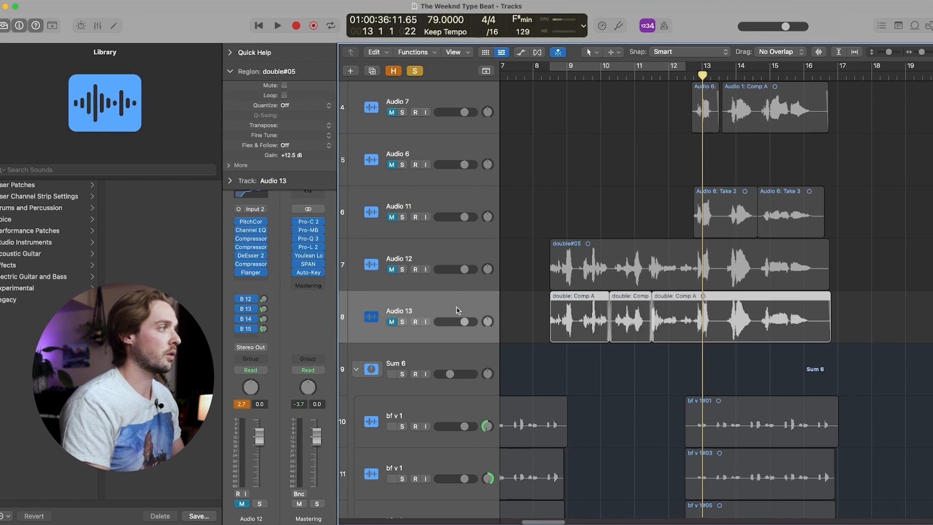
left_click(459, 258, "shift")
key("x")
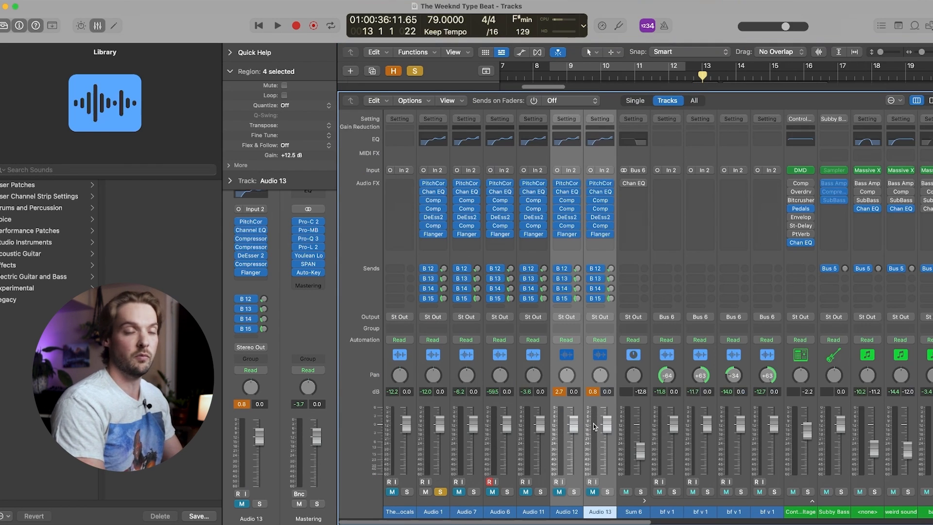
key("x")
key("shift+Return")
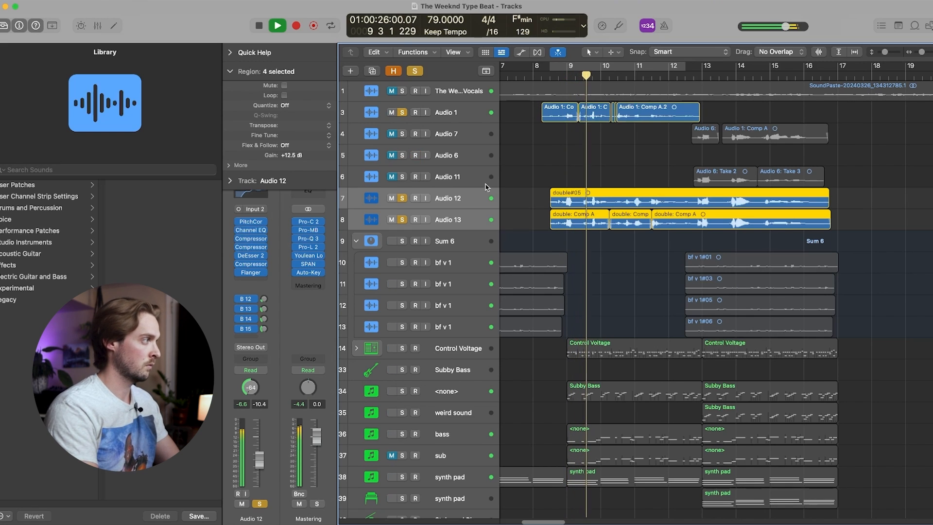
key("x")
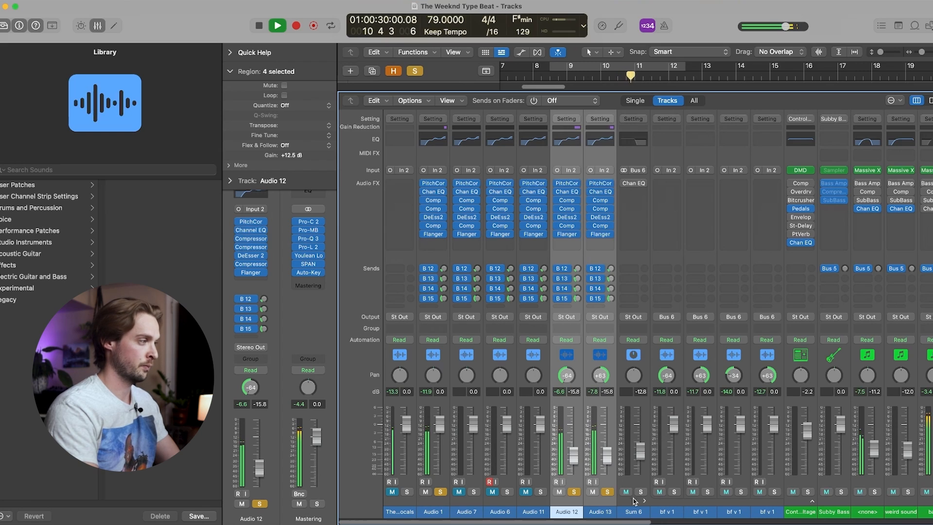
key("x")
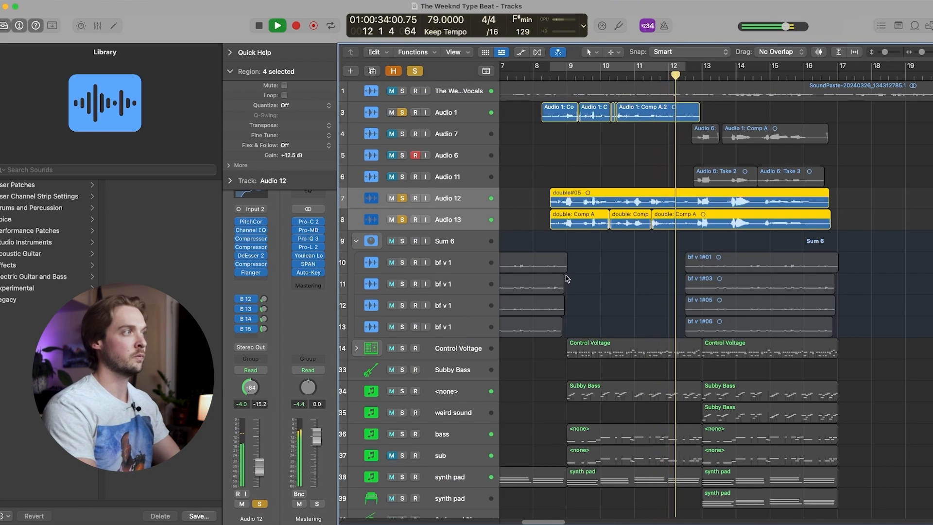
- Solo Audio 11, Audio 6 and Audio 7 as well and resume playback
key("space")
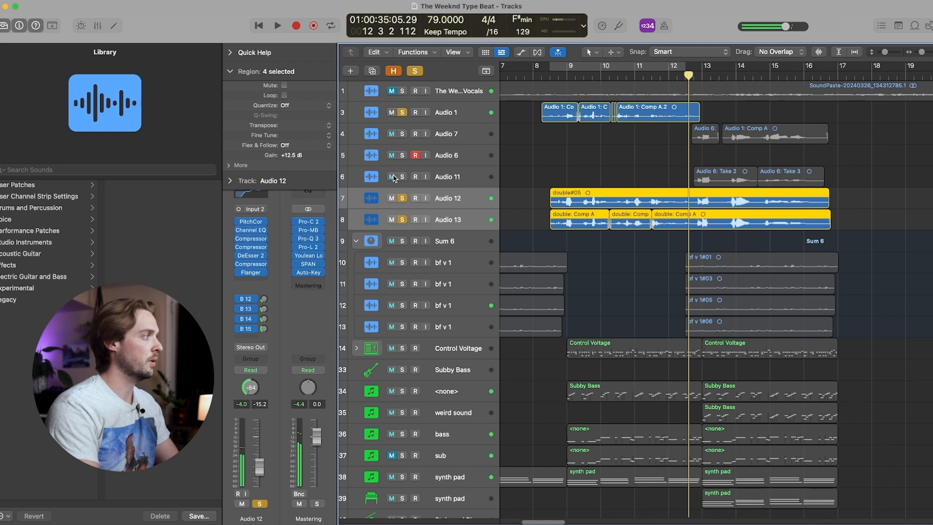
left_click_drag(401, 177, 403, 134)
key("space")
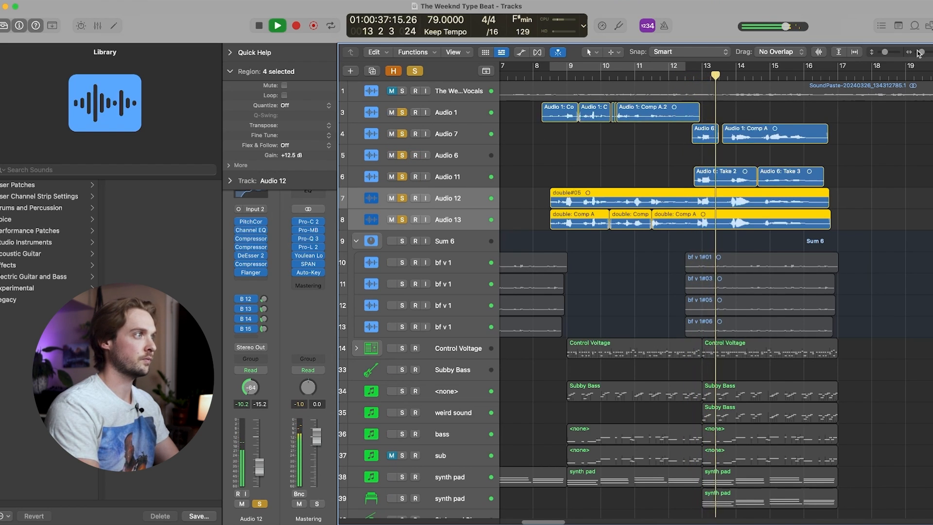
- Mute the Take 2 and Take 3 regions on Audio 11
key("super+Right")
left_click(510, 175)
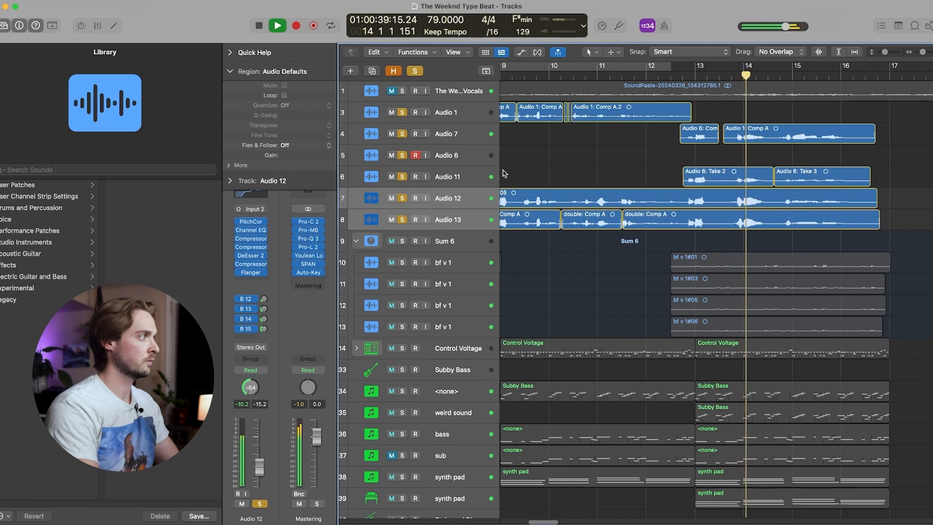
left_click(776, 179)
left_click(768, 179, "shift")
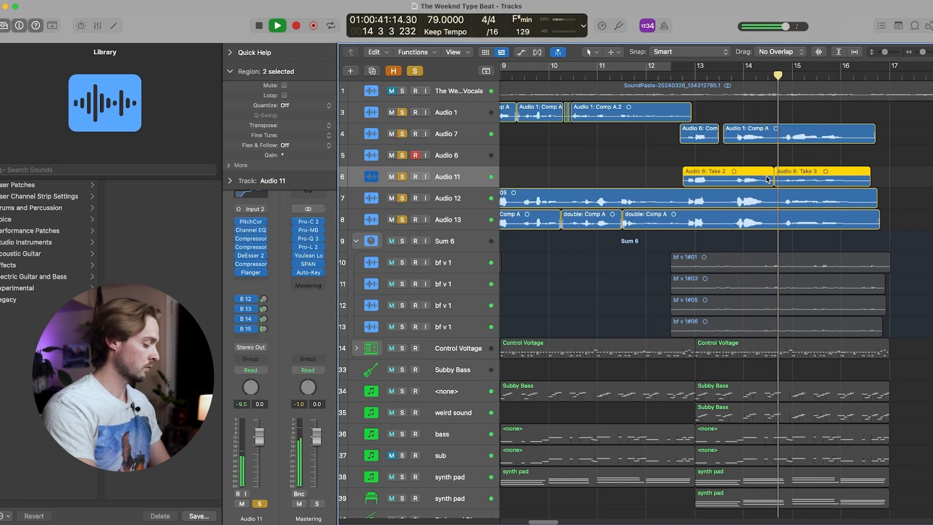
key("ctrl+m")
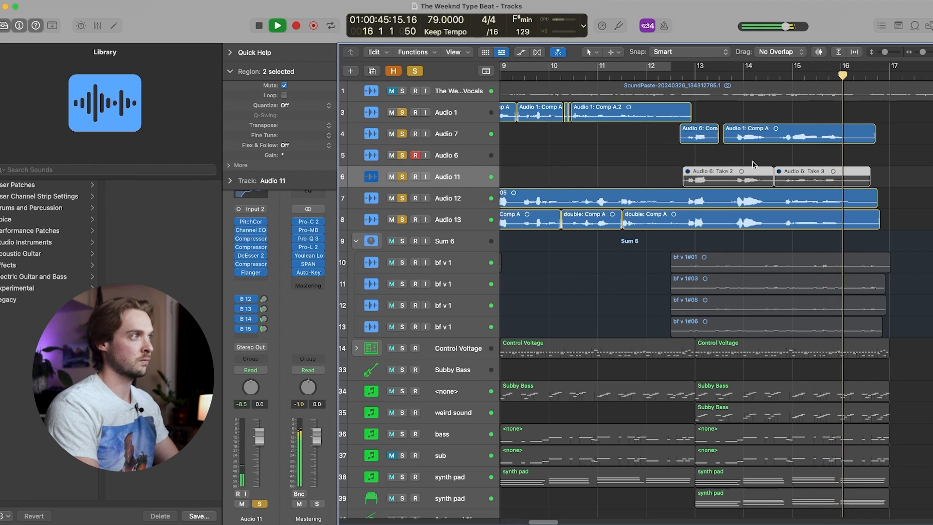
- Audition the soloed vocals from just before bar 13, and take Audio 1 through Audio 13 out of solo
key("space")
left_click_drag(686, 151, 816, 131)
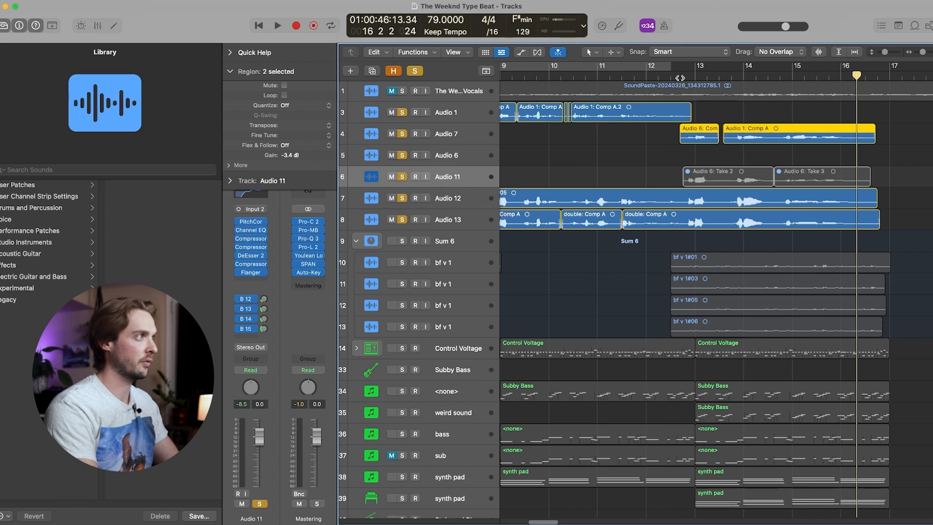
left_click(680, 77)
key("space")
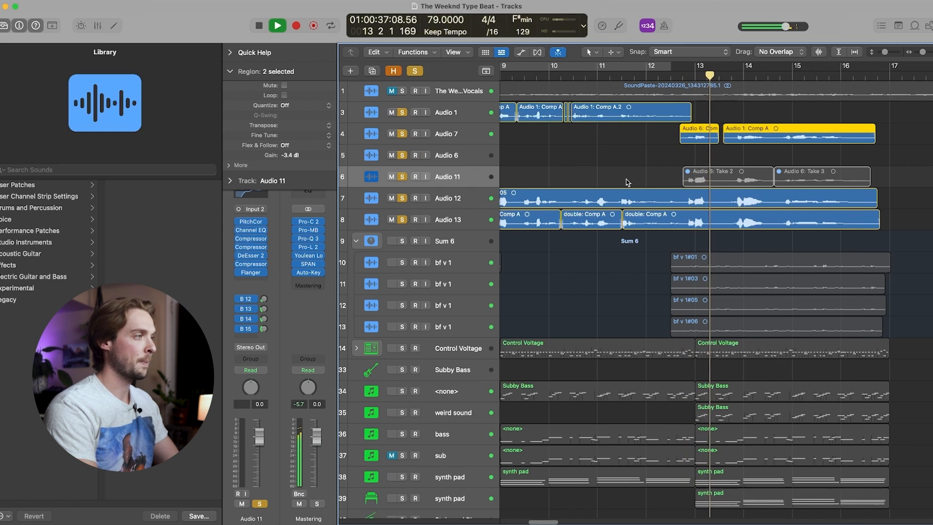
scroll(628, 183, "left", 3)
key("space")
left_click_drag(403, 112, 403, 218)
- Play the Sum 6 backing vocals from between bars 5 and 6 and switch on the Sum 6 Channel EQ
left_click(453, 245)
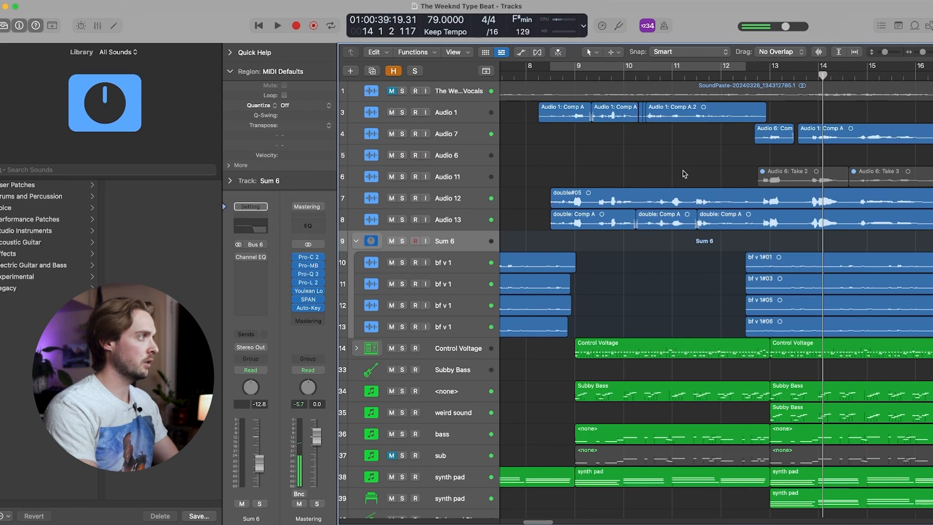
scroll(685, 174, "left", 5)
left_click(533, 75)
key("space")
mouse_move(238, 260)
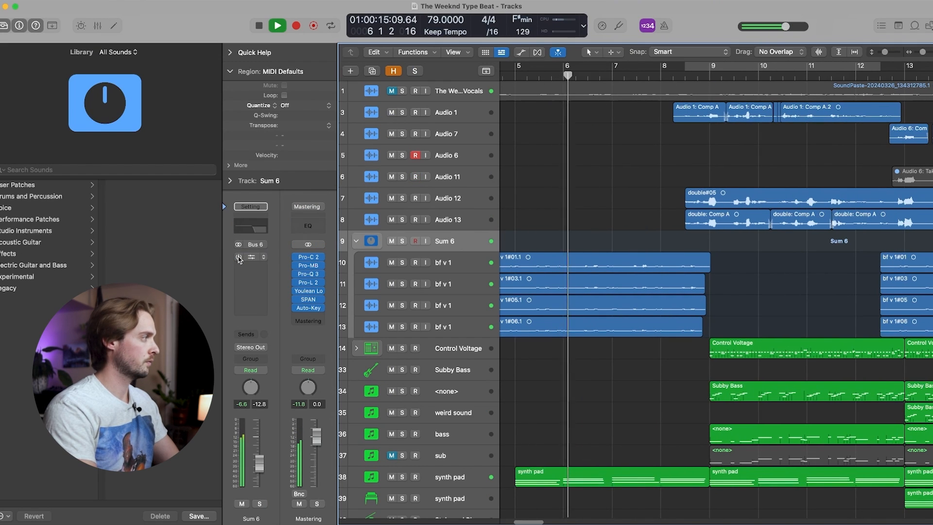
left_click(238, 256)
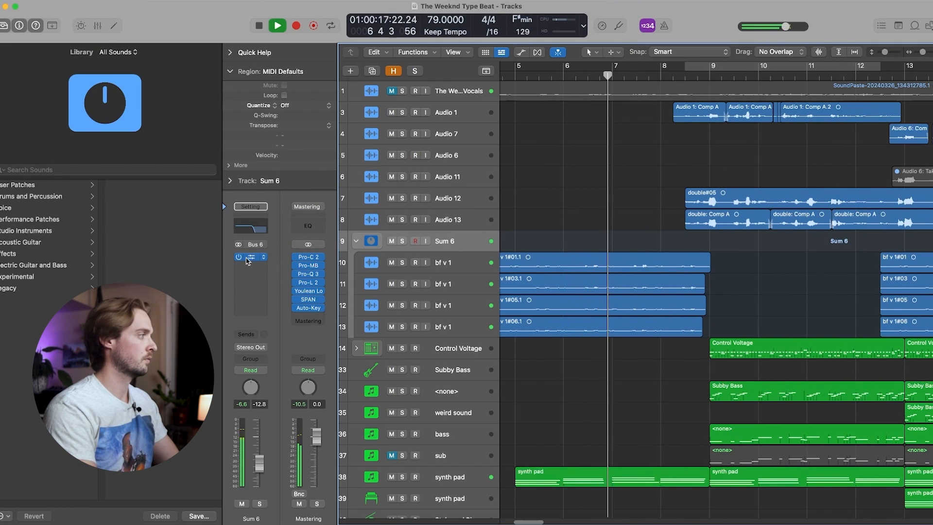
- Stop playback and paste the copied vocal channel strip setting onto all four bf v 1 tracks
key("space")
left_click(453, 248)
key("x")
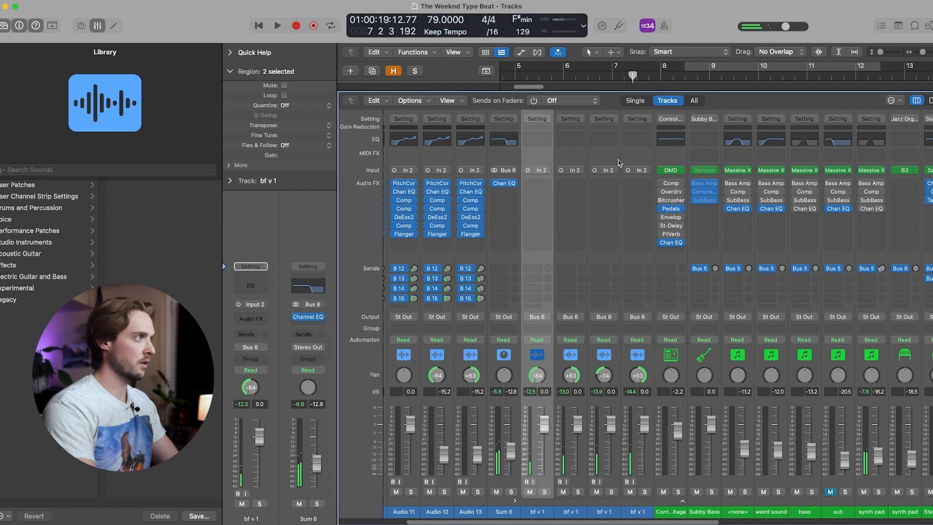
left_click(647, 154, "shift")
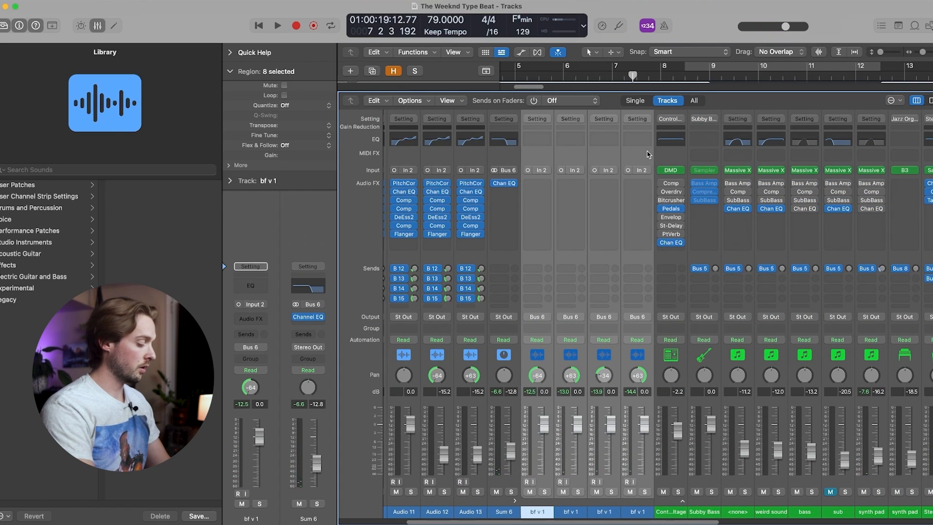
key("alt+super+v")
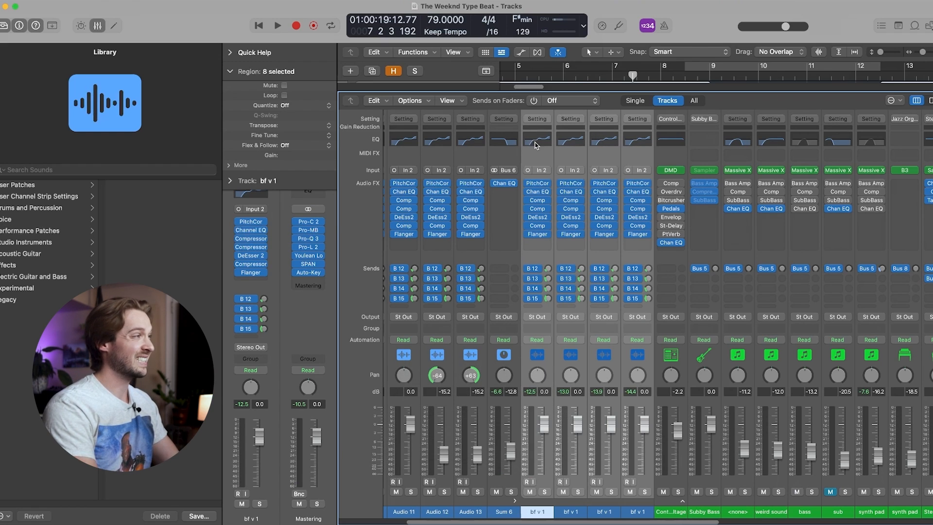
- Add a broad -5.0 dB cut at 206 Hz in the Sum 6 Channel EQ
left_click(512, 141)
left_click_drag(450, 223, 439, 248)
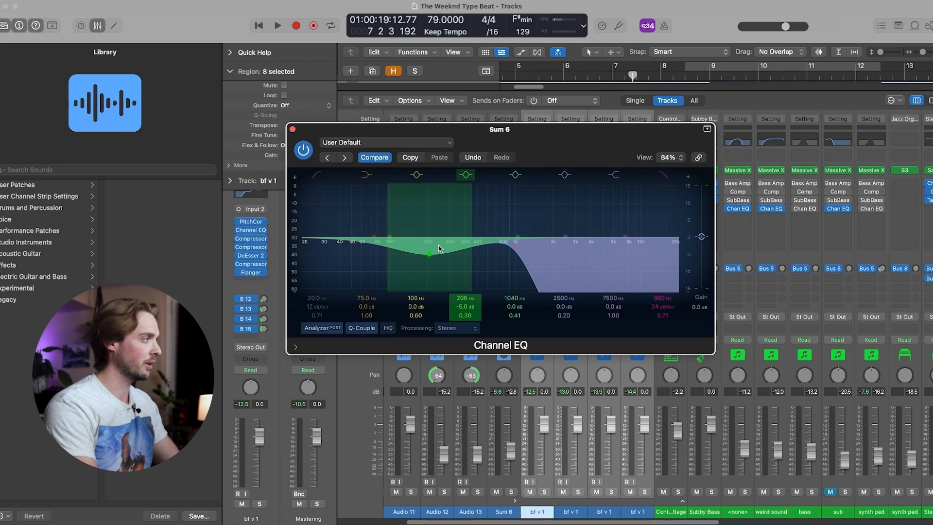
left_click(292, 130)
key("x")
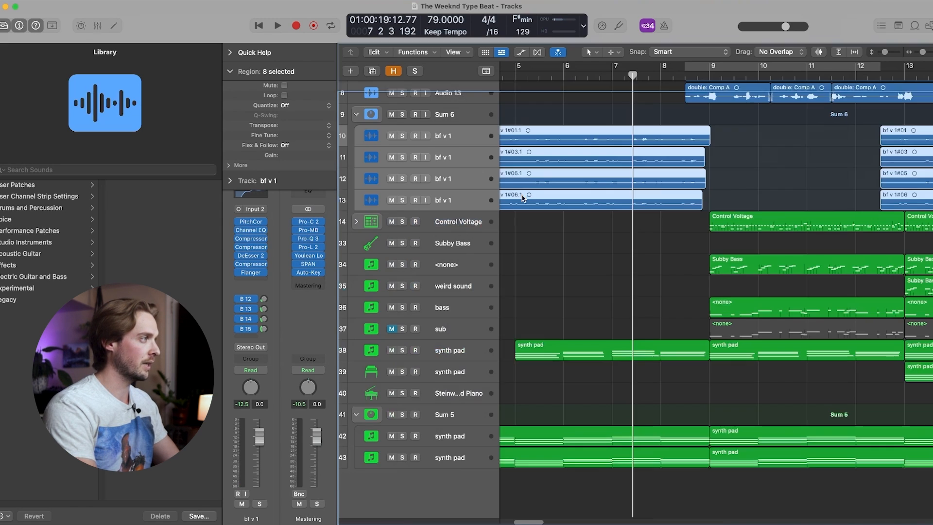
- Play the four bf v 1 backing vocals and pan them to -41, -64, +34 and +63
scroll(611, 95, "left", 5)
key("shift+space")
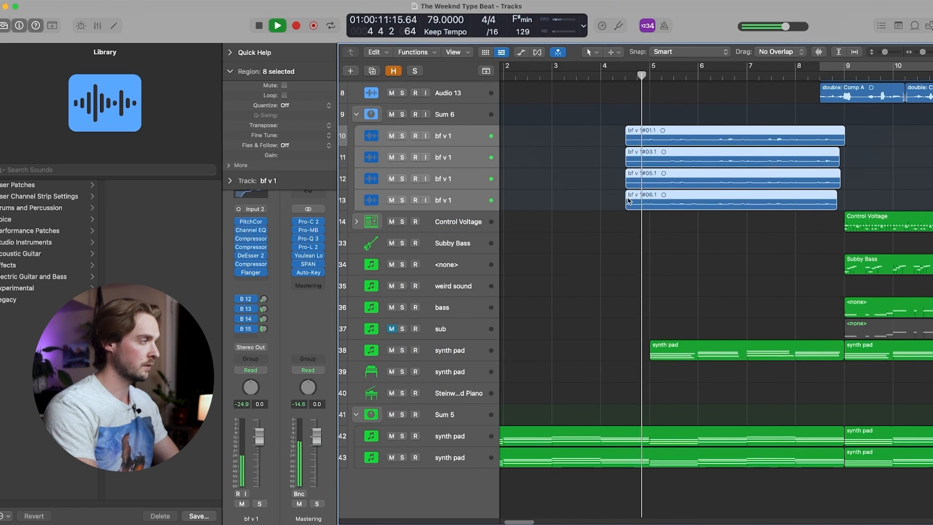
key("x")
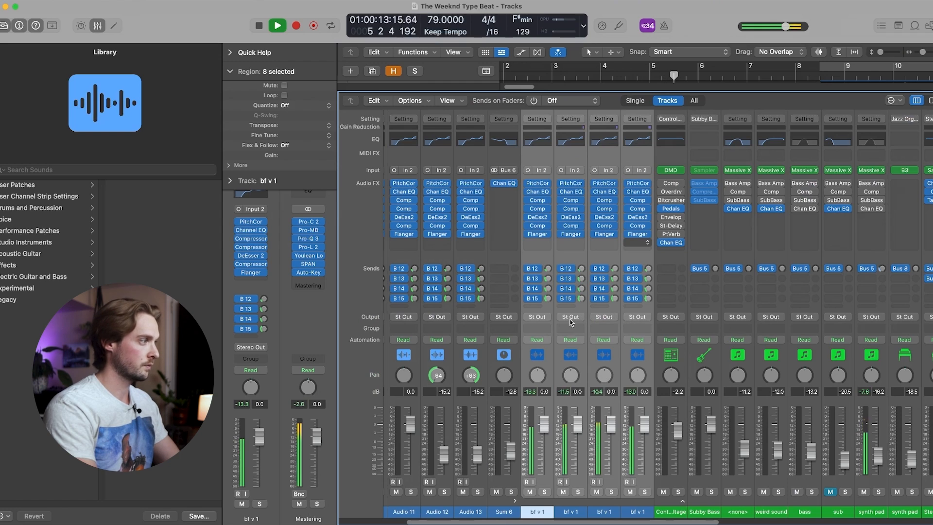
left_click(553, 379)
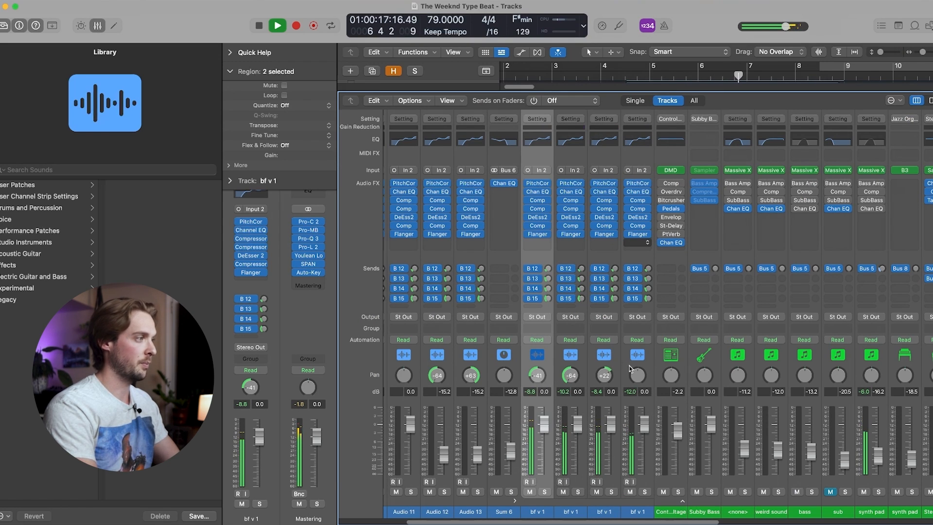
key("x")
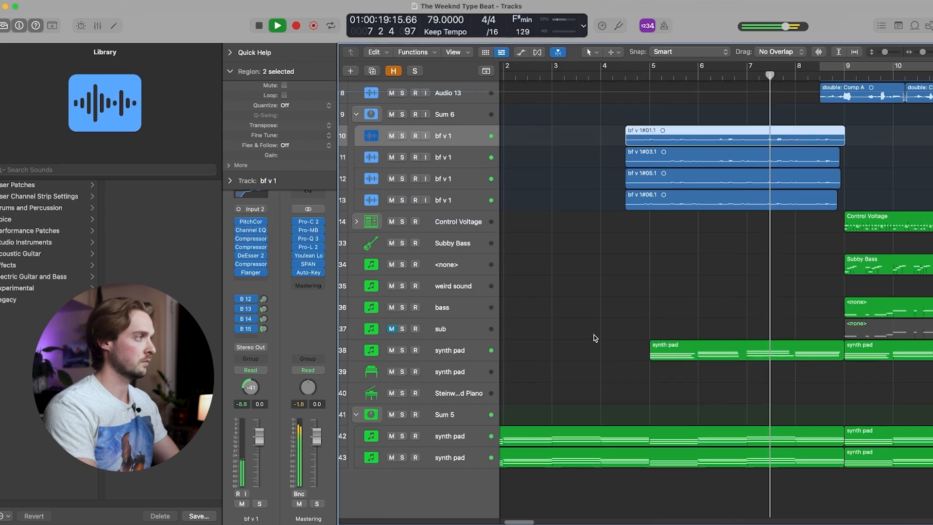
key("space")
- Route the output of all four bf v 1 tracks to the Sum 6 bus
left_click(456, 122)
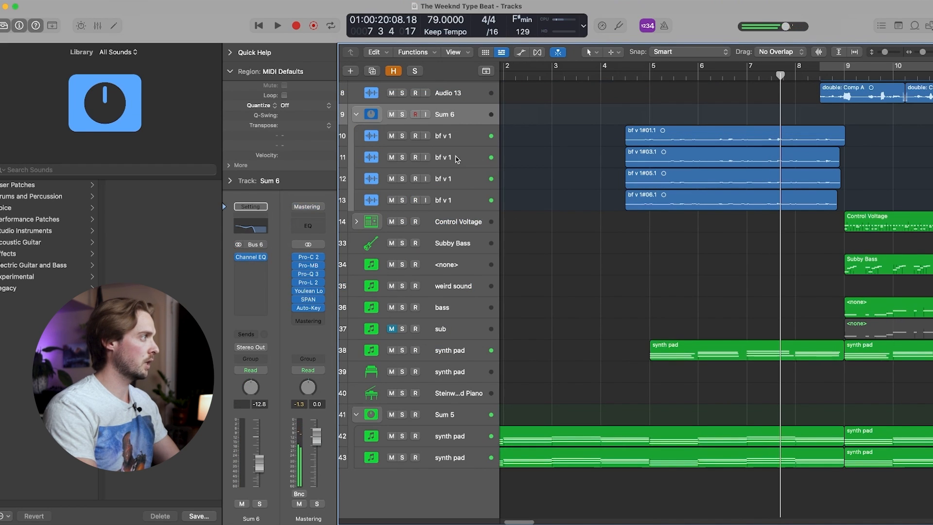
left_click(464, 141)
left_click(476, 205, "shift")
key("x")
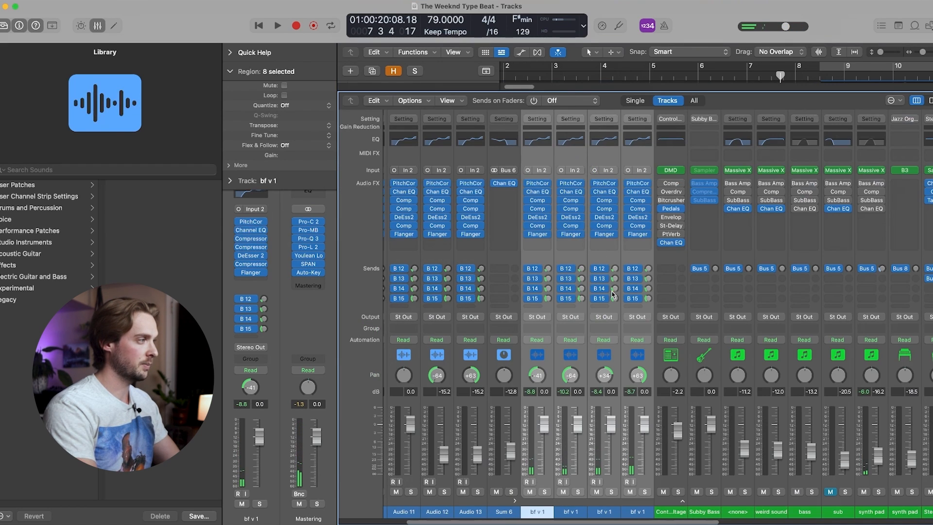
left_click(544, 318)
mouse_move(559, 358)
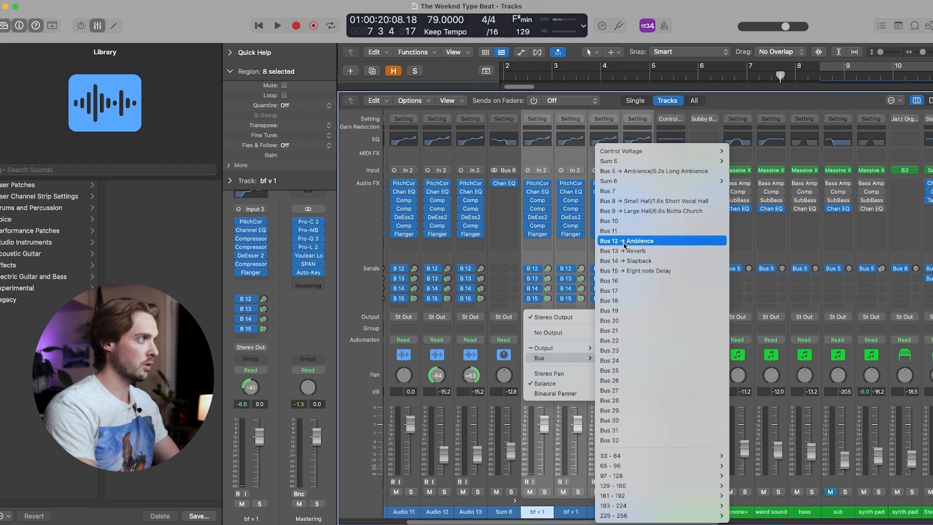
mouse_move(674, 185)
left_click(751, 181)
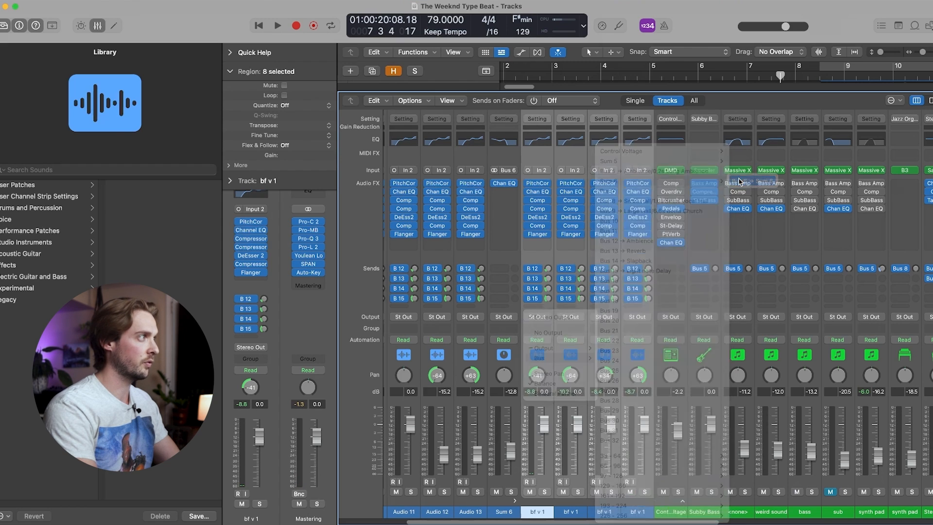
- Check the Sum 6 Channel EQ curve and play the backing vocals from just after bar 5
left_click(509, 141)
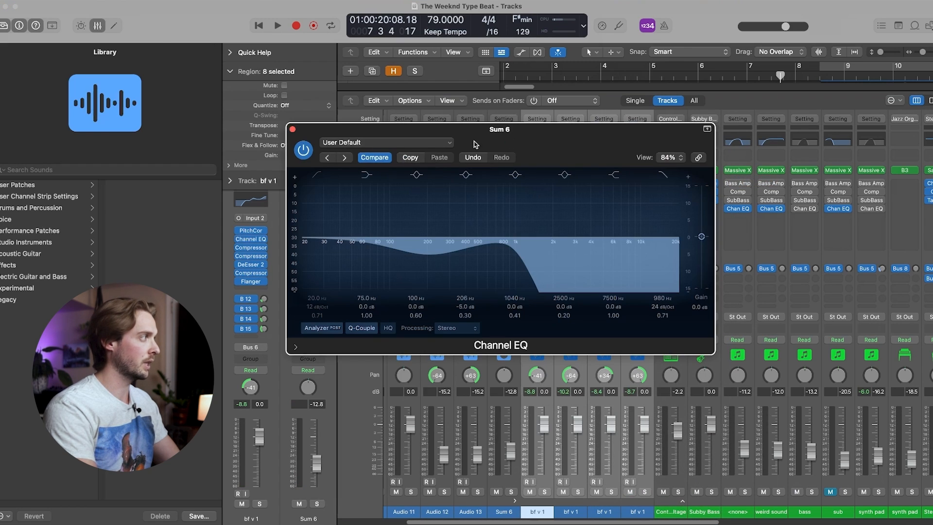
left_click(292, 129)
key("x")
left_click(659, 76)
key("space")
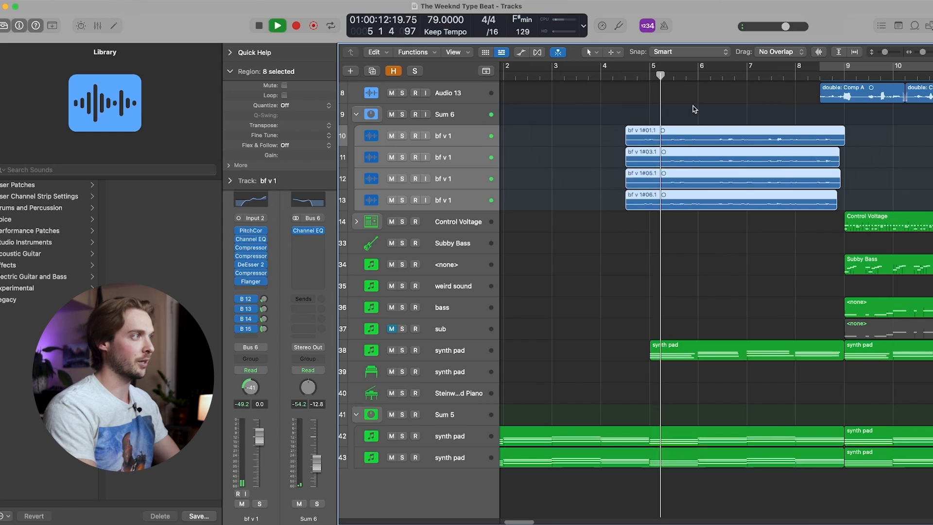
- On Sum 6, set the EQ's high cut to 2300 Hz and its 208 Hz band to -2.4 dB, and raise the fader to 0.0 dB
scroll(694, 109, "up", 5)
left_click(304, 224)
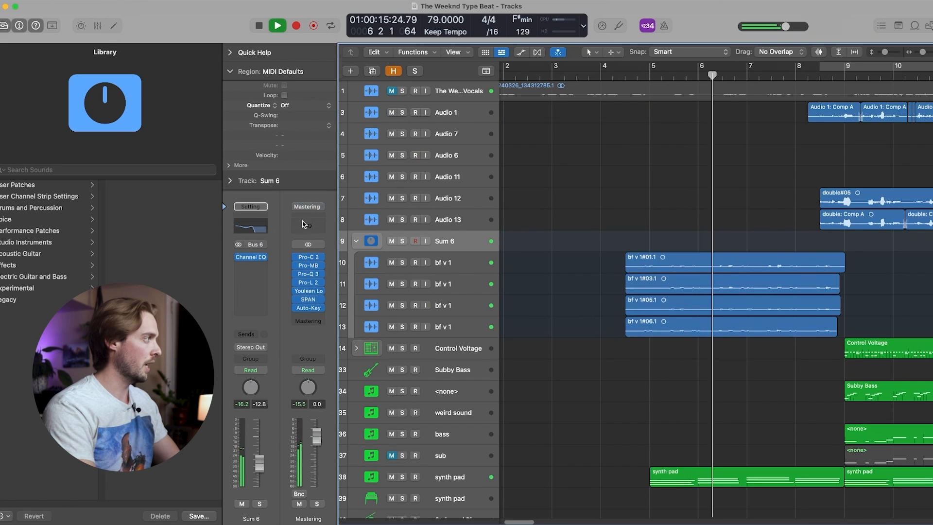
left_click(251, 226)
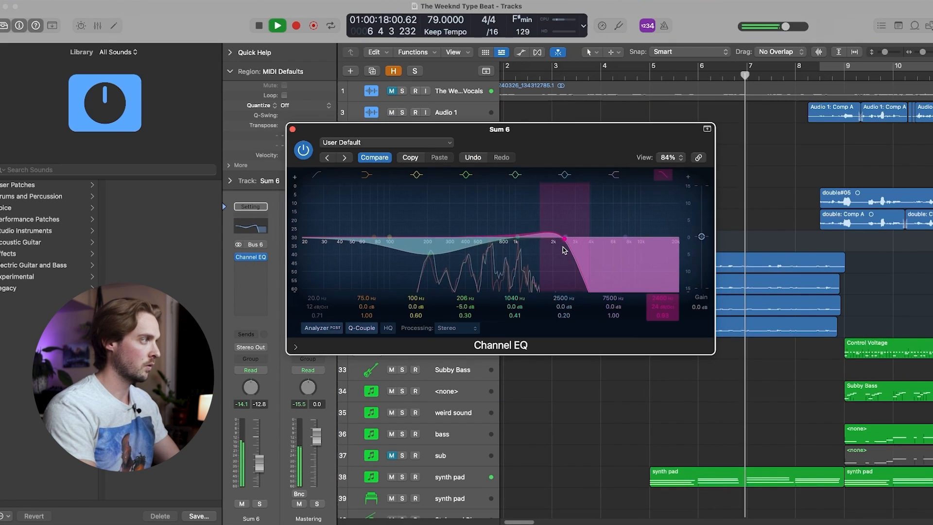
left_click_drag(561, 245, 595, 251)
left_click_drag(456, 260, 455, 251)
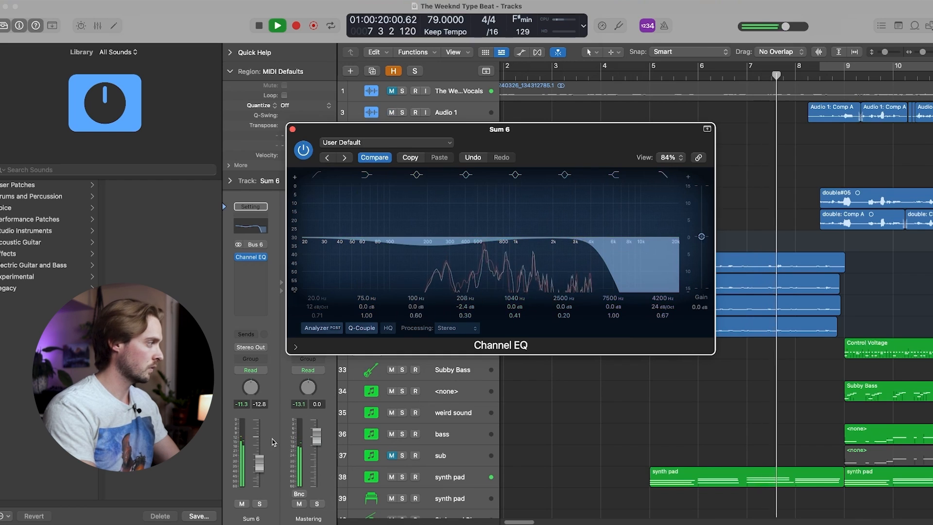
left_click_drag(603, 266, 561, 255)
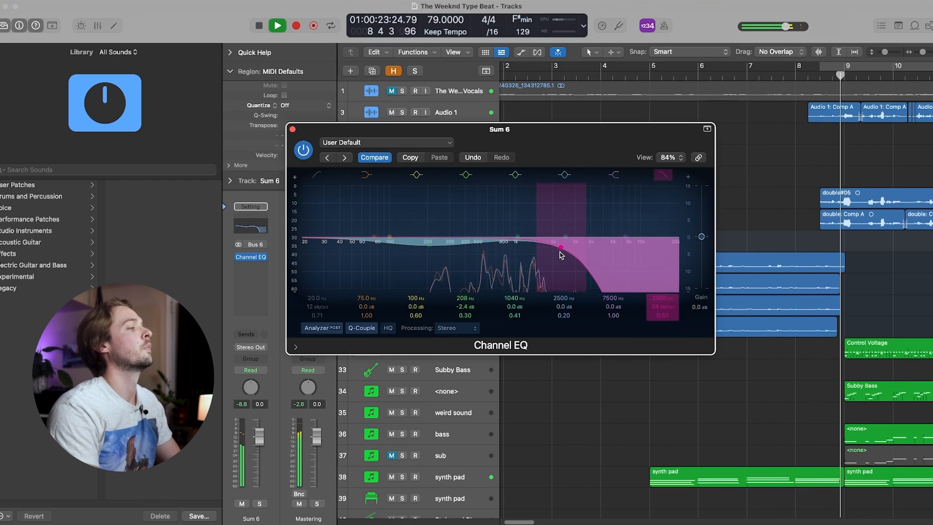
left_click(292, 129)
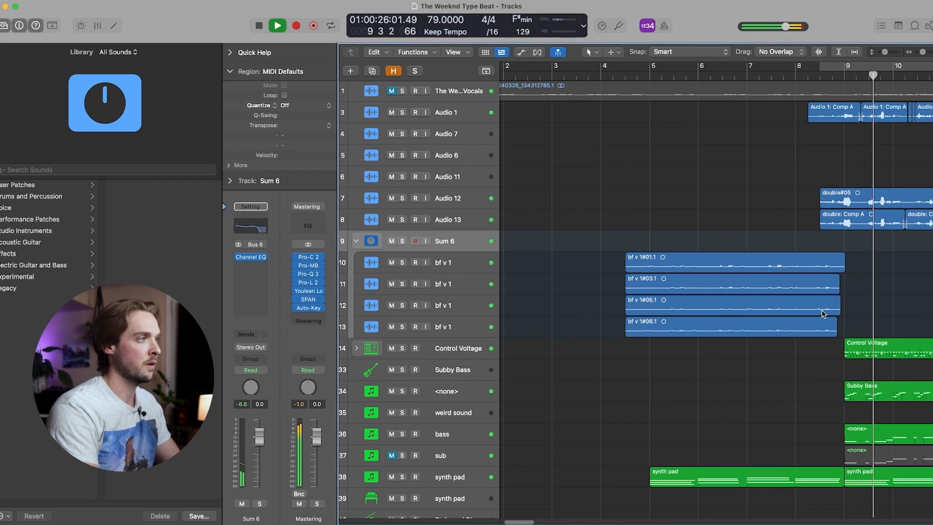
- Stop playback, select Audio 12 and Audio 13, and set their Bus 13 reverb sends to about -10.5 dB
scroll(824, 314, "right", 5)
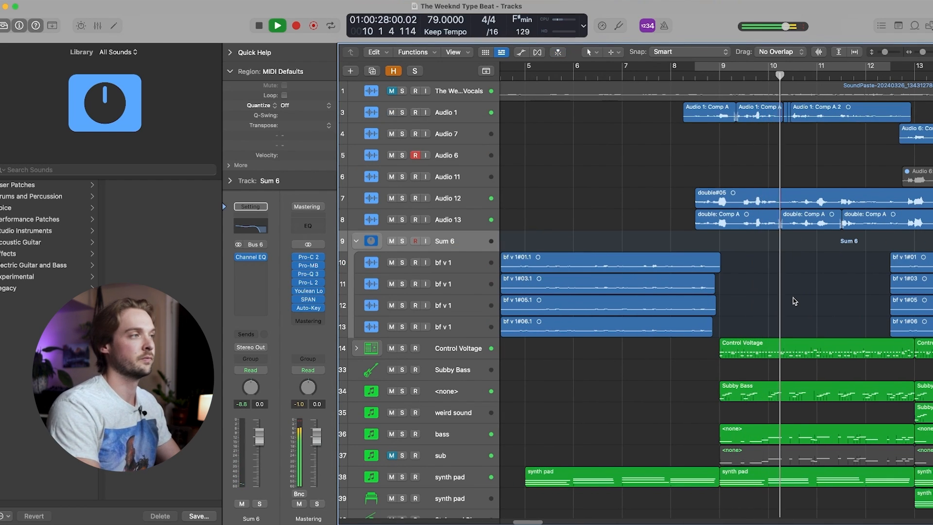
scroll(792, 299, "right", 5)
left_click(461, 117)
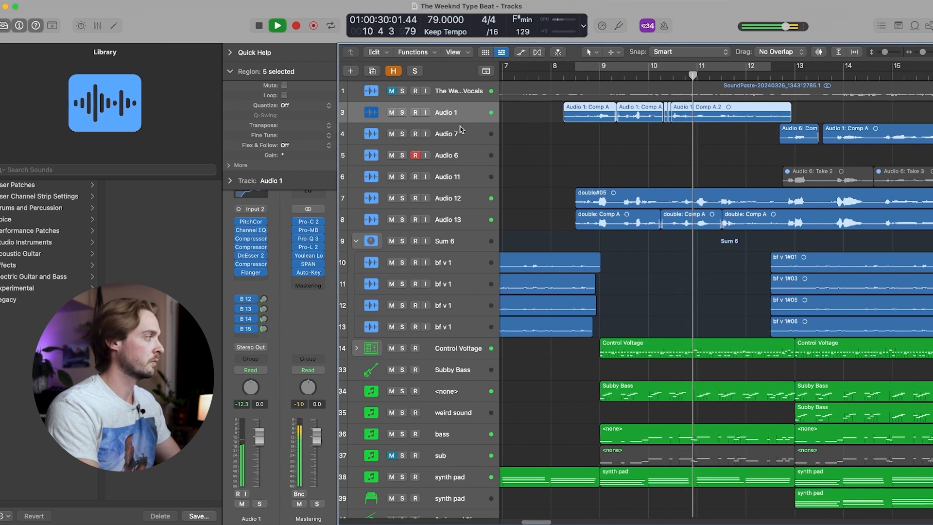
key("space")
left_click(473, 206, "shift")
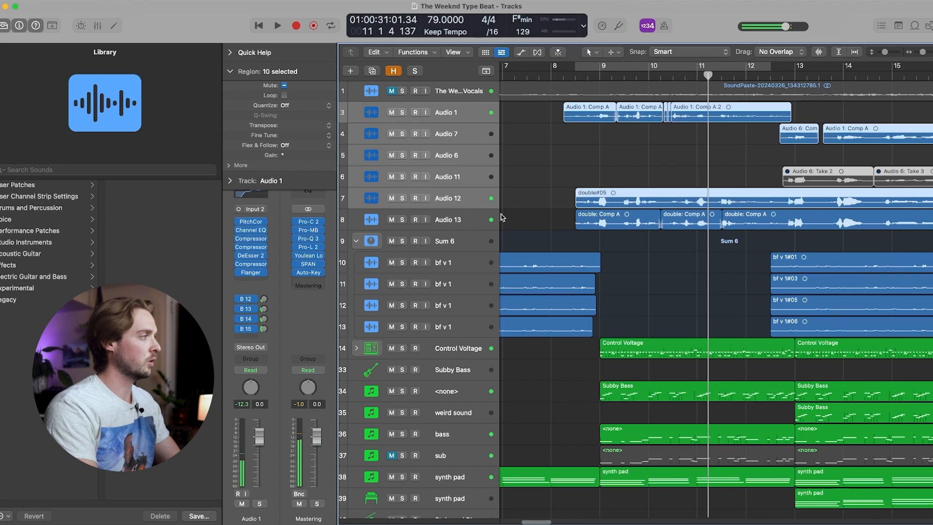
left_click(468, 223)
left_click(466, 200, "shift")
key("x")
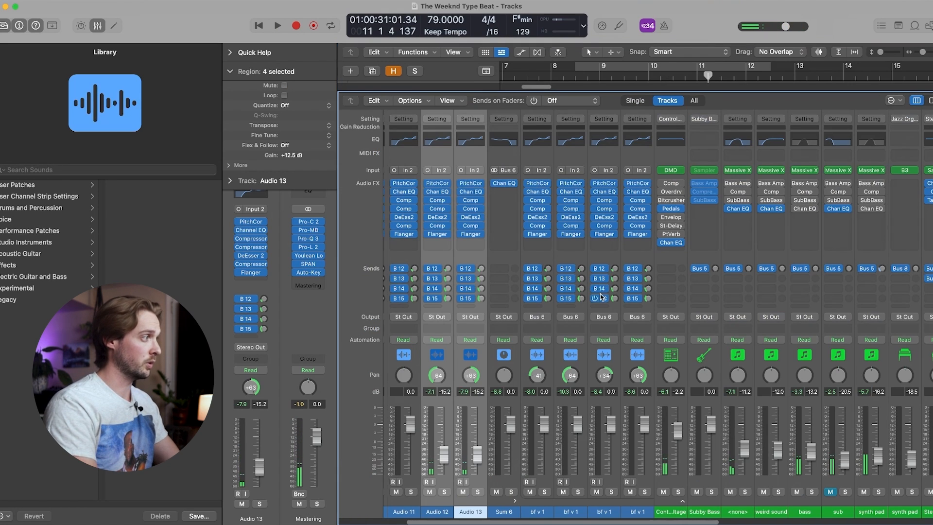
scroll(606, 294, "left", 3)
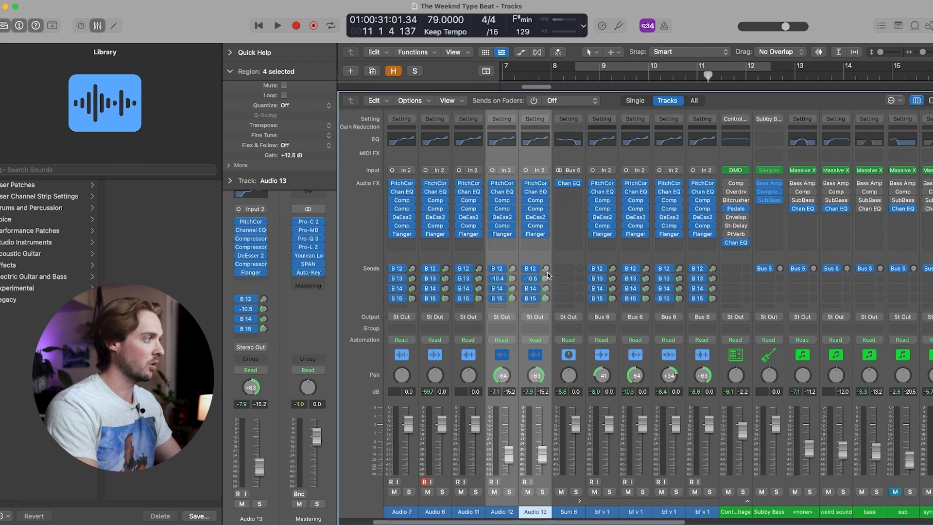
key("x")
- Play the mix, lower the Sum 6 fader to -1.0 dB, and review the Sum 6 Channel EQ after stopping
key("space")
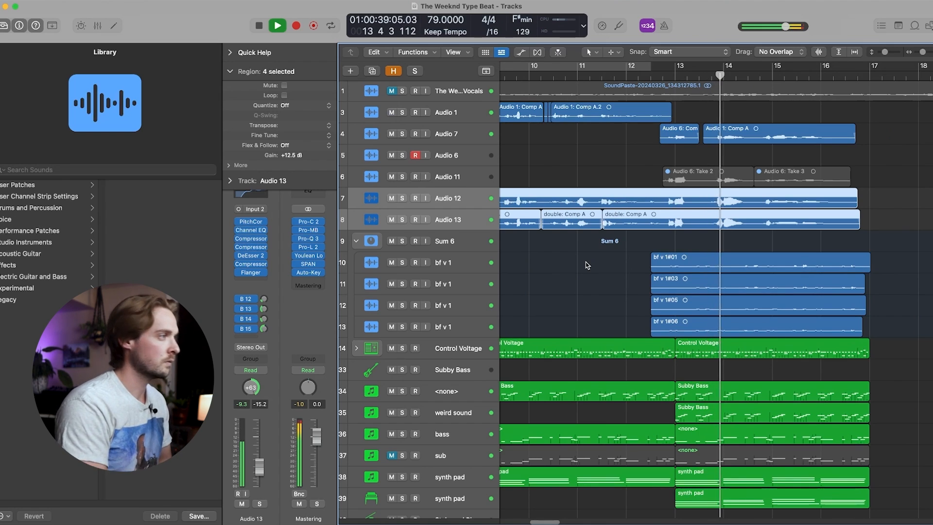
left_click(456, 247)
left_click_drag(256, 433, 256, 435)
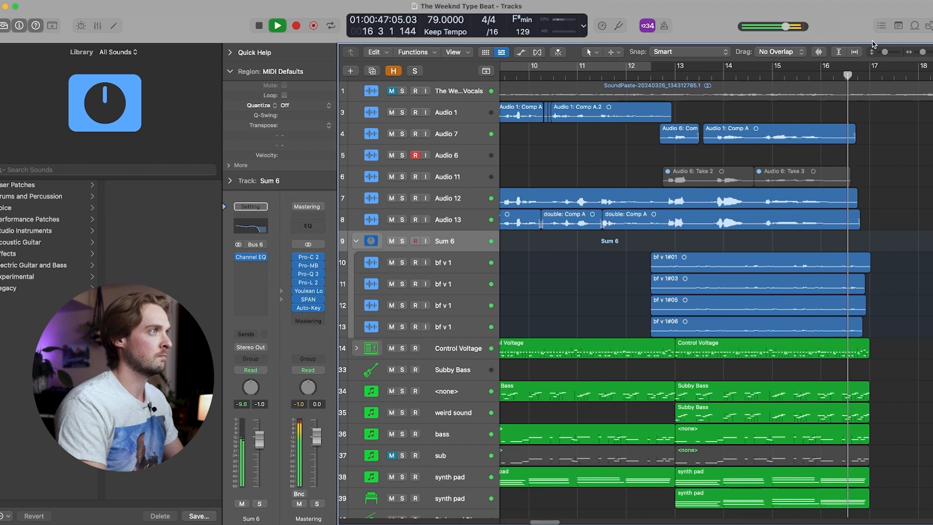
left_click_drag(923, 52, 921, 52)
key("space")
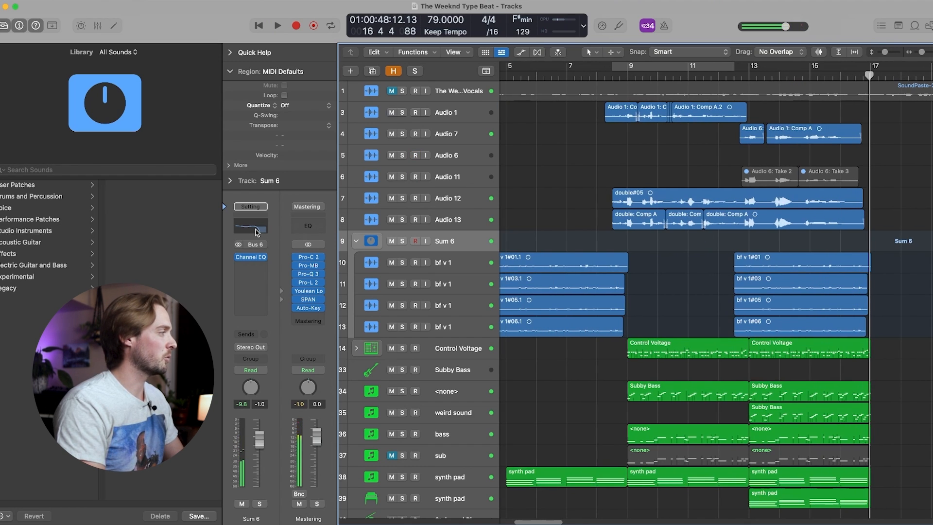
left_click(256, 227)
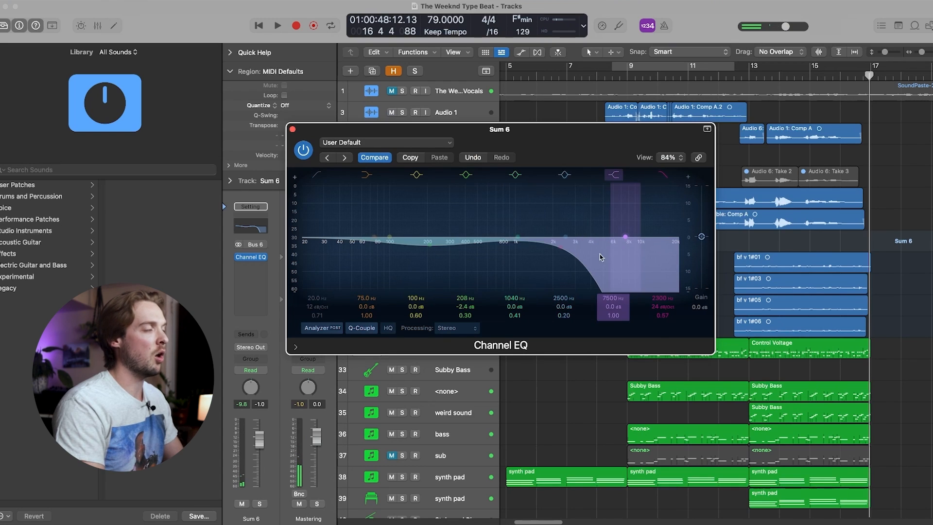
left_click(292, 129)
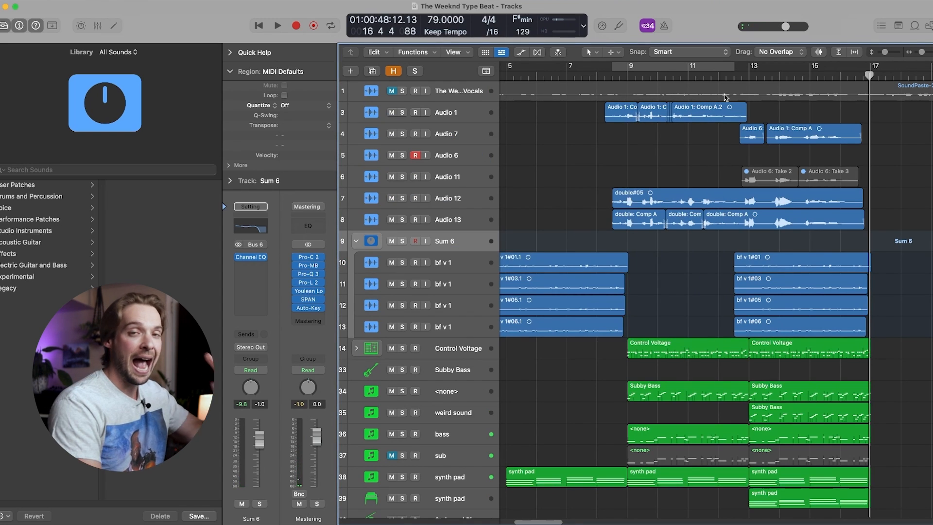
- Play the full mix from just before bar 7 through bar 16 to review the vocal balance
left_click(616, 78)
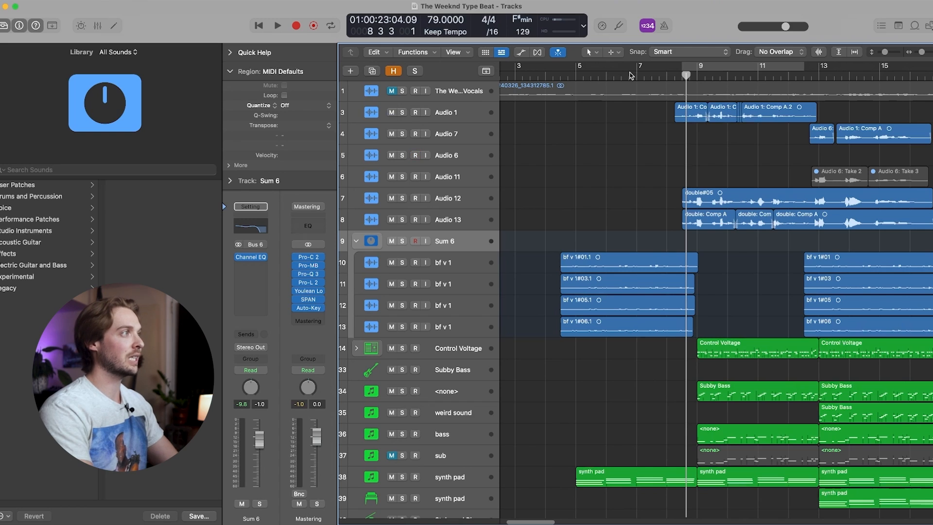
left_click(630, 73)
key("space")
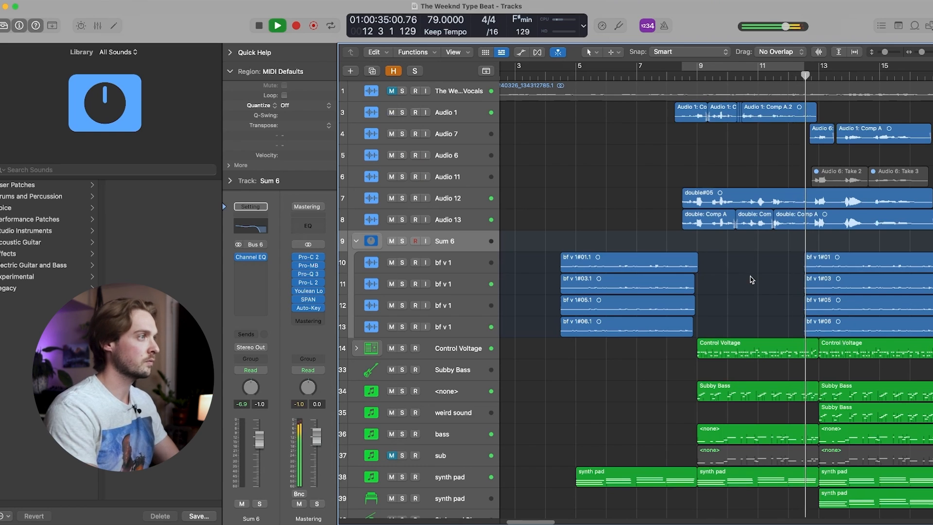
scroll(733, 280, "right", 3)
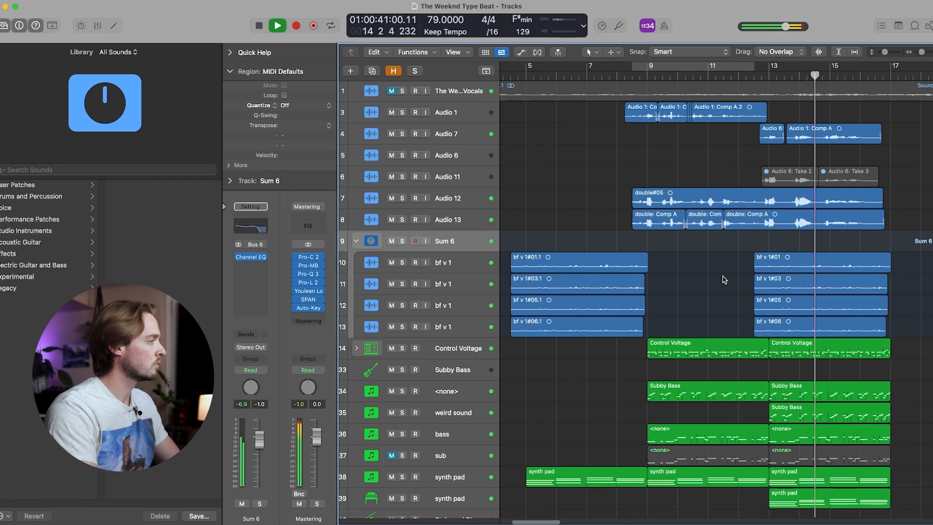
scroll(725, 279, "right", 2)
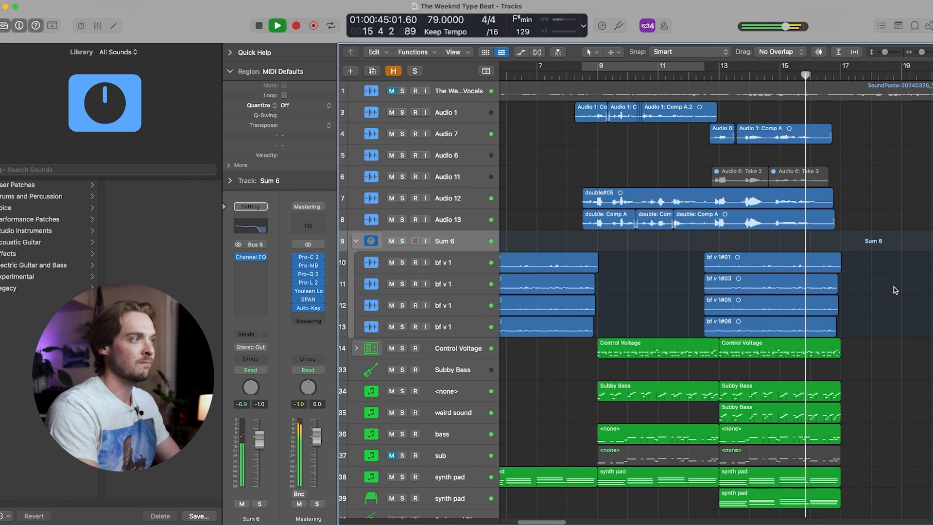
scroll(892, 289, "right", 2)
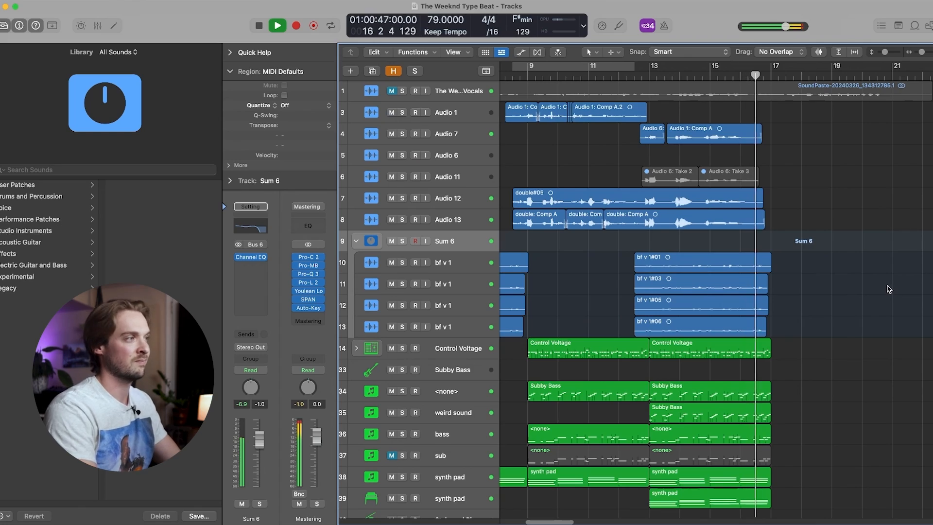